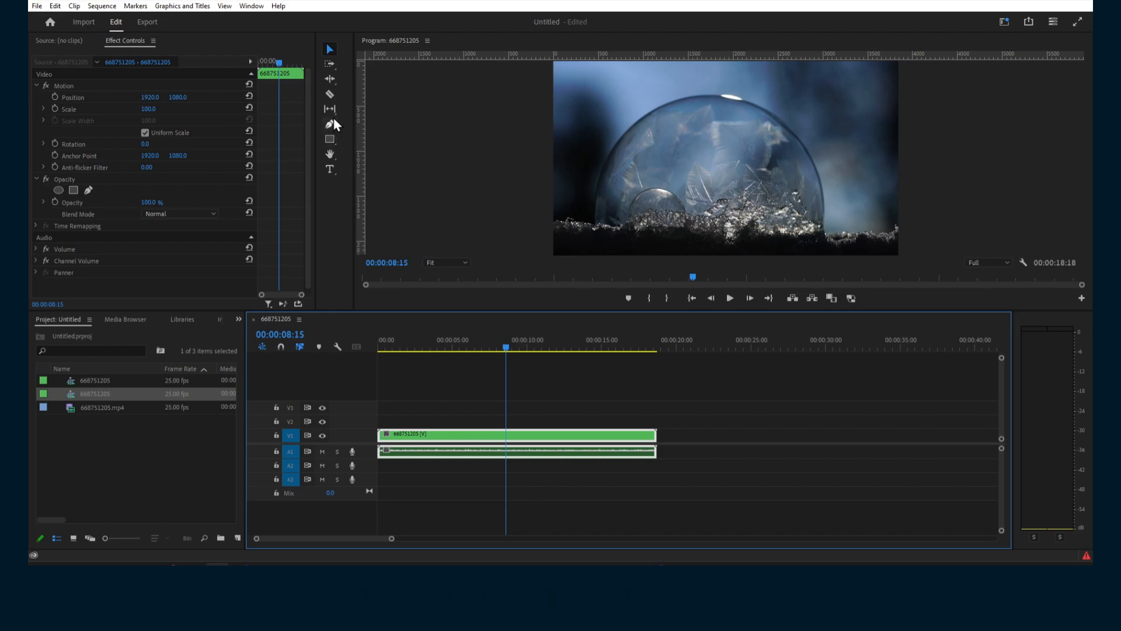
Step: Split the clip on V1 into six pieces with the Razor tool and return to the Selection tool
{"action": "left_click", "coordinate": [330, 94]}
{"action": "left_click", "coordinate": [525, 433]}
{"action": "left_click", "coordinate": [570, 433]}
{"action": "left_click", "coordinate": [601, 434]}
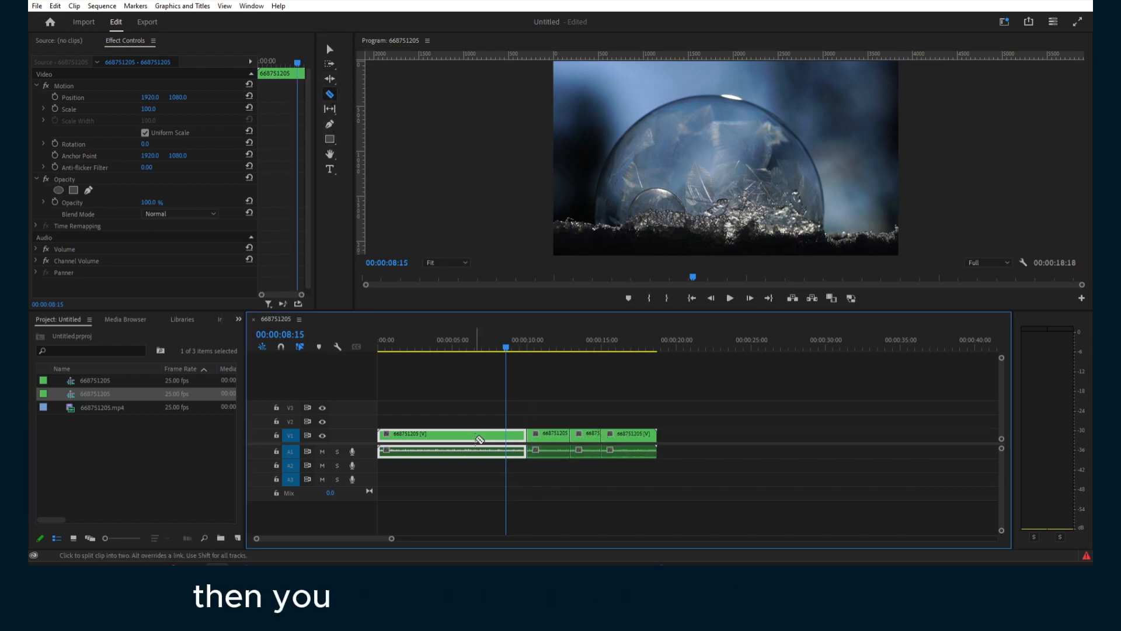
{"action": "left_click", "coordinate": [454, 433]}
{"action": "left_click", "coordinate": [406, 433]}
{"action": "left_click", "coordinate": [329, 48]}
Step: Copy the first, second, fourth and sixth clips together and paste them at 00:00:24:19
{"action": "left_click", "coordinate": [482, 350]}
{"action": "left_click", "coordinate": [477, 353]}
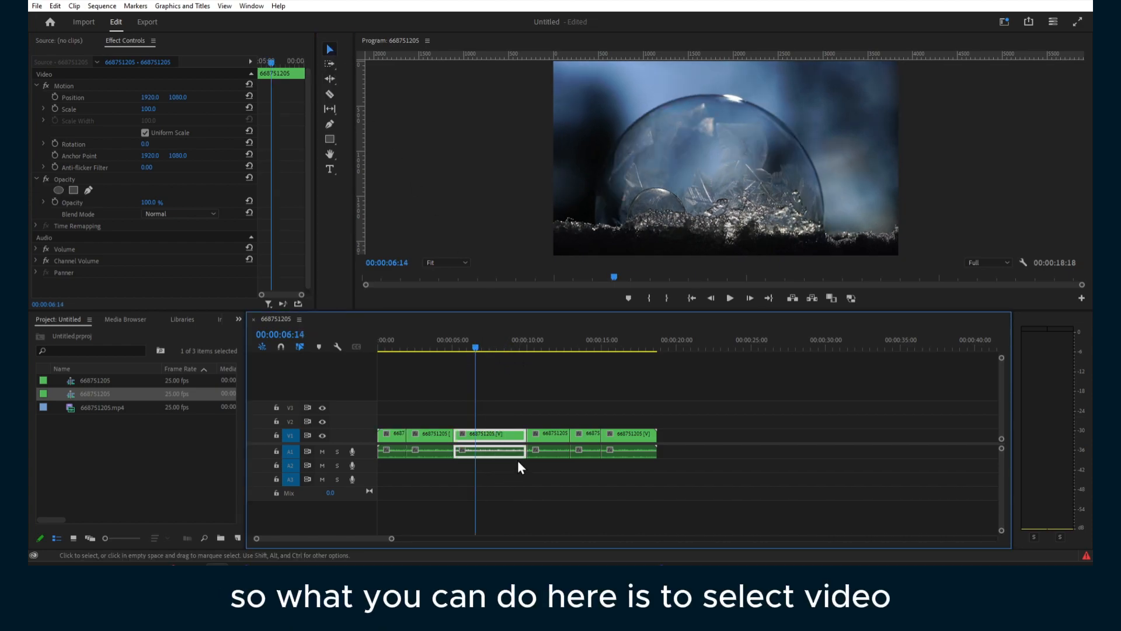
{"action": "left_click_drag", "start_coordinate": [586, 445], "coordinate": [624, 436]}
{"action": "left_click", "coordinate": [624, 435], "text": "ctrl"}
{"action": "left_click", "coordinate": [505, 436], "text": "ctrl"}
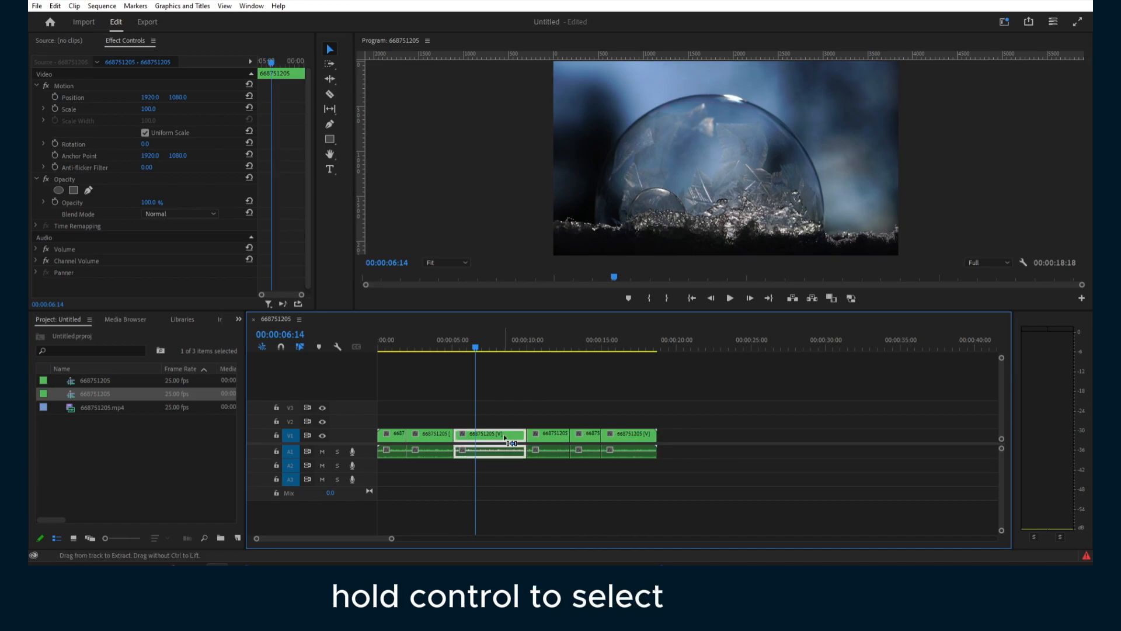
{"action": "left_click", "coordinate": [381, 433]}
{"action": "left_click", "coordinate": [495, 439], "text": "ctrl"}
{"action": "left_click", "coordinate": [534, 443], "text": "ctrl"}
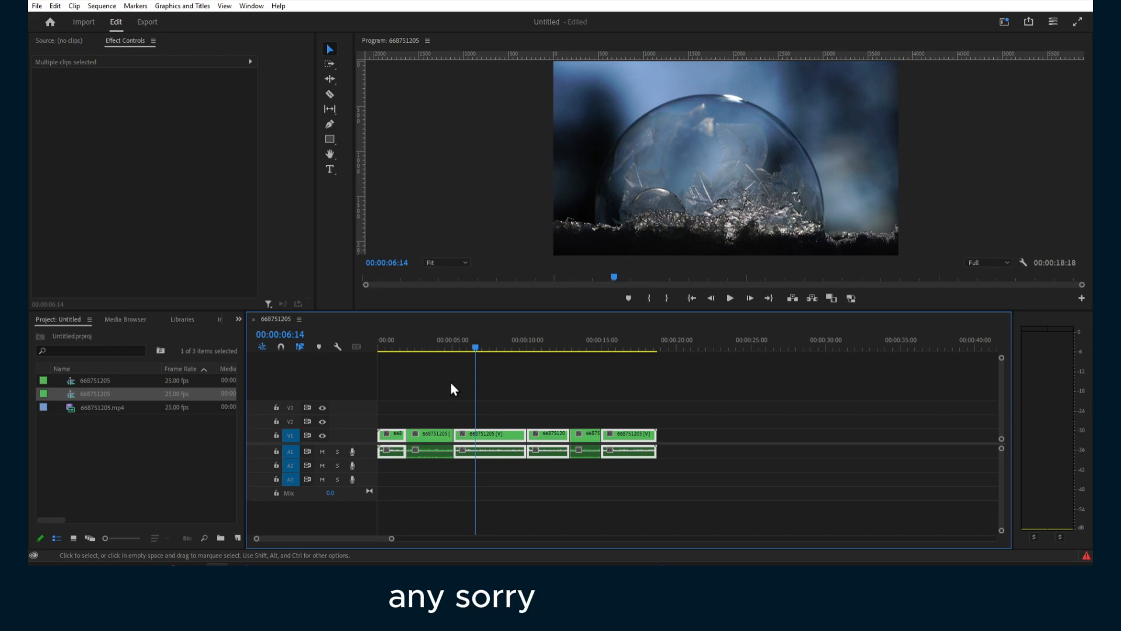
{"action": "left_click", "coordinate": [519, 452], "text": "ctrl"}
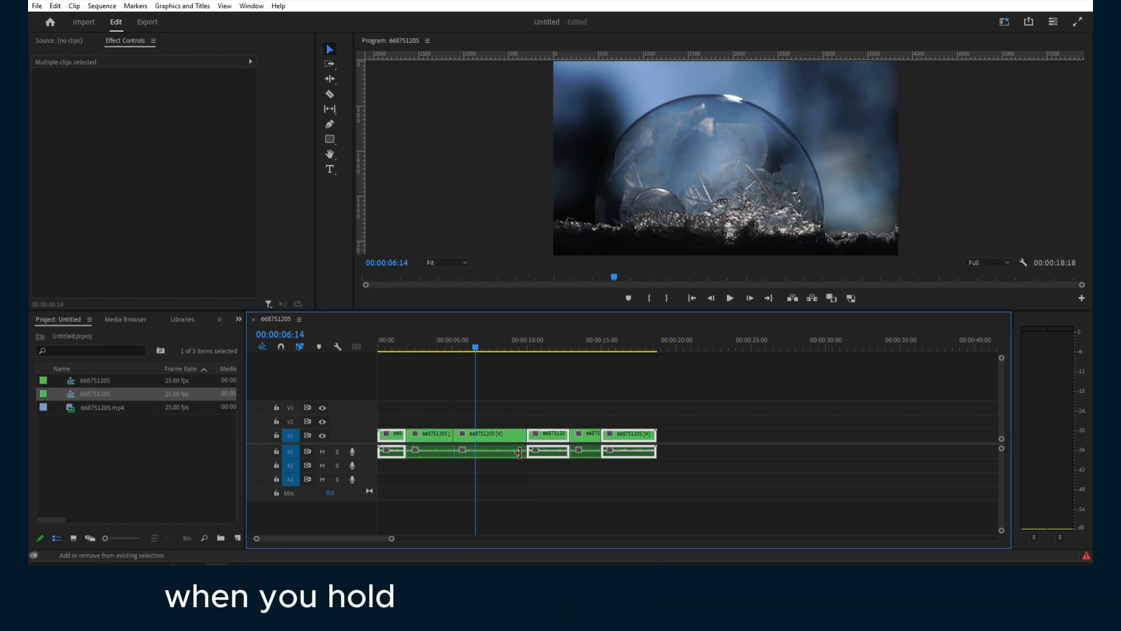
{"action": "left_click", "coordinate": [459, 434], "text": "shift"}
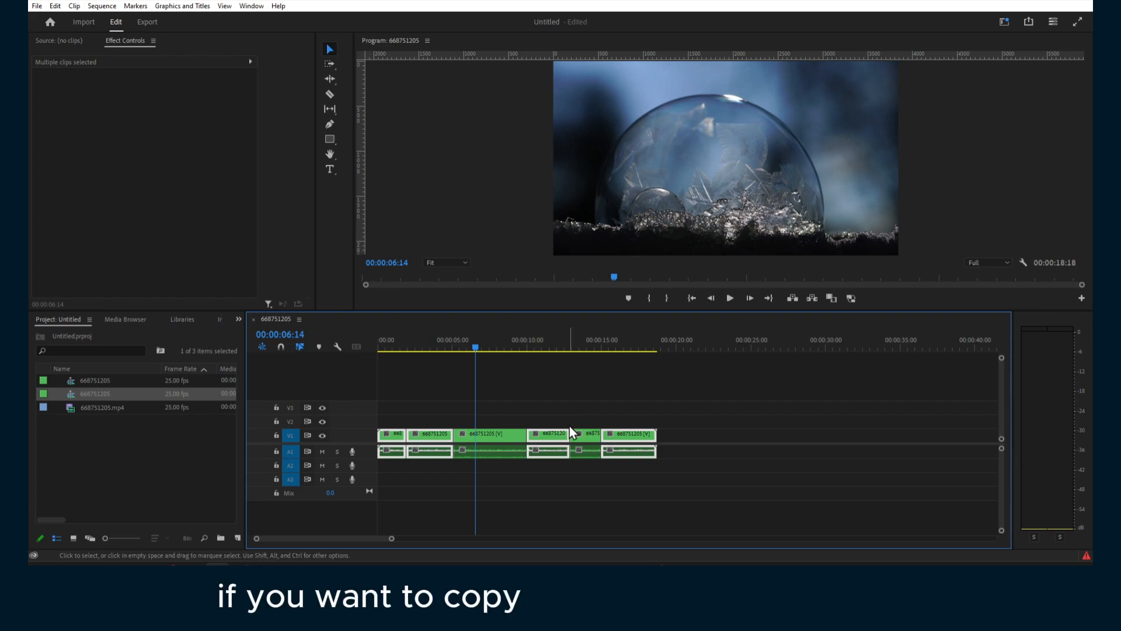
{"action": "left_click", "coordinate": [478, 349]}
{"action": "key", "text": "ctrl+c"}
{"action": "left_click", "coordinate": [746, 349]}
{"action": "key", "text": "ctrl+v"}
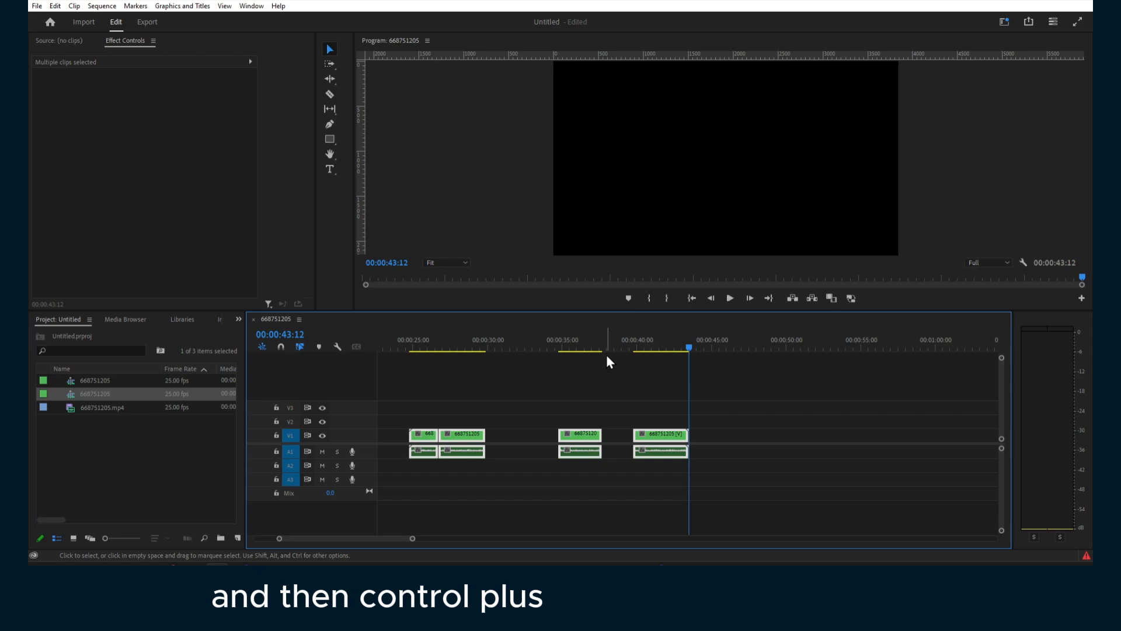
Step: Return the playhead to 00:00:00:00 and zoom the timeline so the original and pasted clips all fit in view
{"action": "left_click_drag", "start_coordinate": [608, 350], "coordinate": [380, 366]}
{"action": "scroll", "coordinate": [437, 388], "scroll_direction": "down", "scroll_amount": 4}
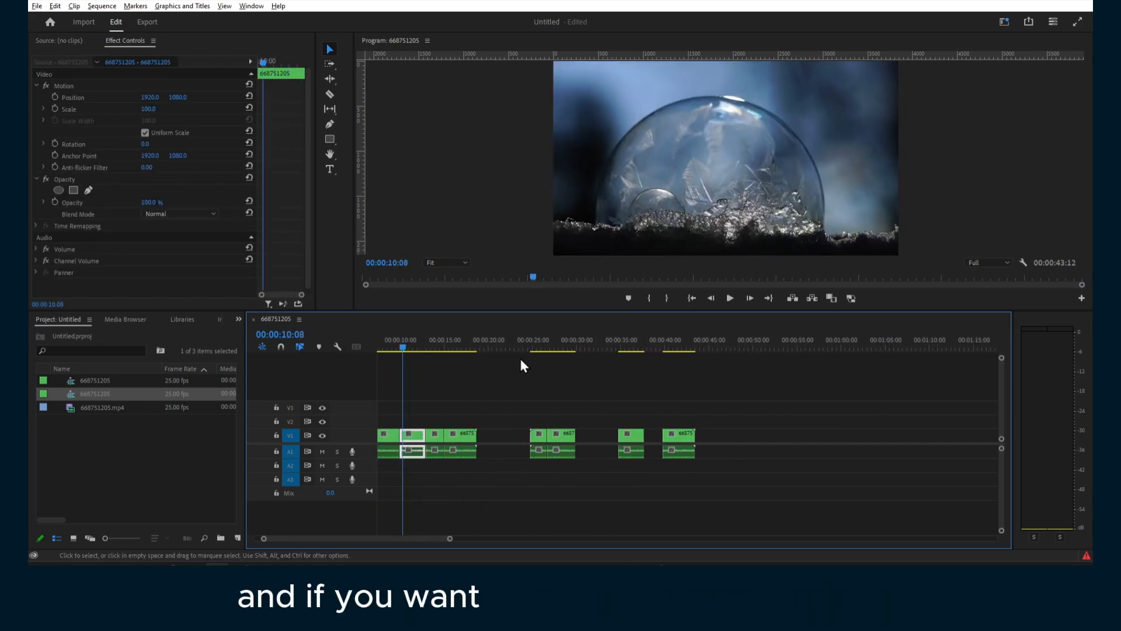
{"action": "scroll", "coordinate": [508, 356], "scroll_direction": "down", "scroll_amount": 3}
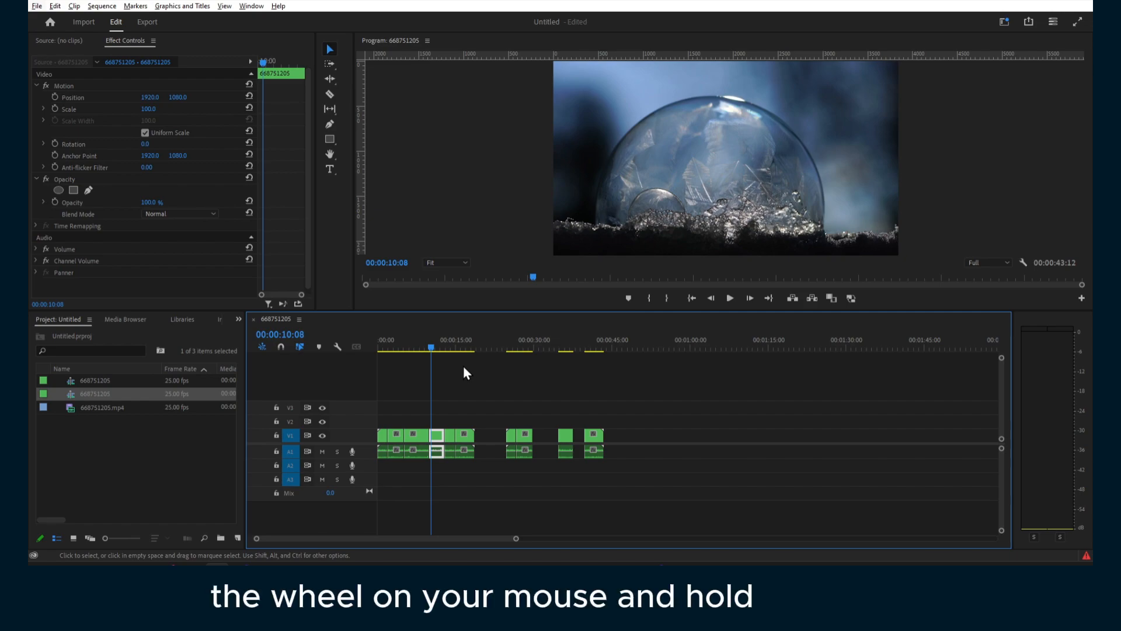
{"action": "scroll", "coordinate": [461, 368], "scroll_direction": "down", "scroll_amount": 3}
{"action": "left_click_drag", "start_coordinate": [418, 347], "coordinate": [373, 349]}
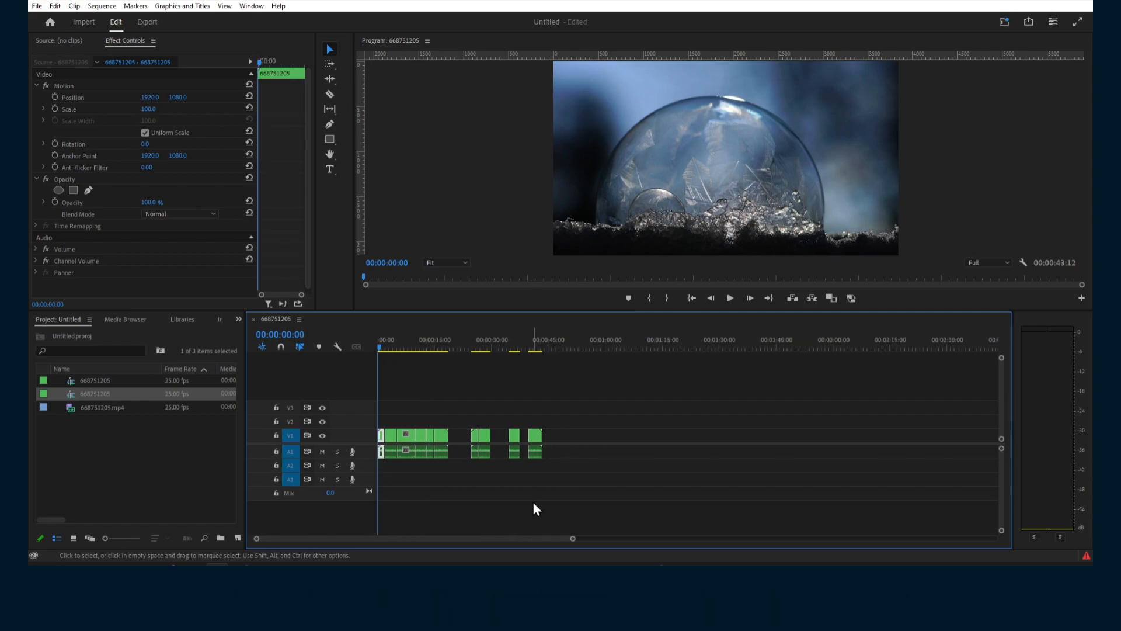
{"action": "mouse_move", "coordinate": [573, 538]}
{"action": "left_mouse_down"}
{"action": "mouse_move", "coordinate": [485, 537]}
{"action": "mouse_move", "coordinate": [553, 537]}
{"action": "left_mouse_up"}
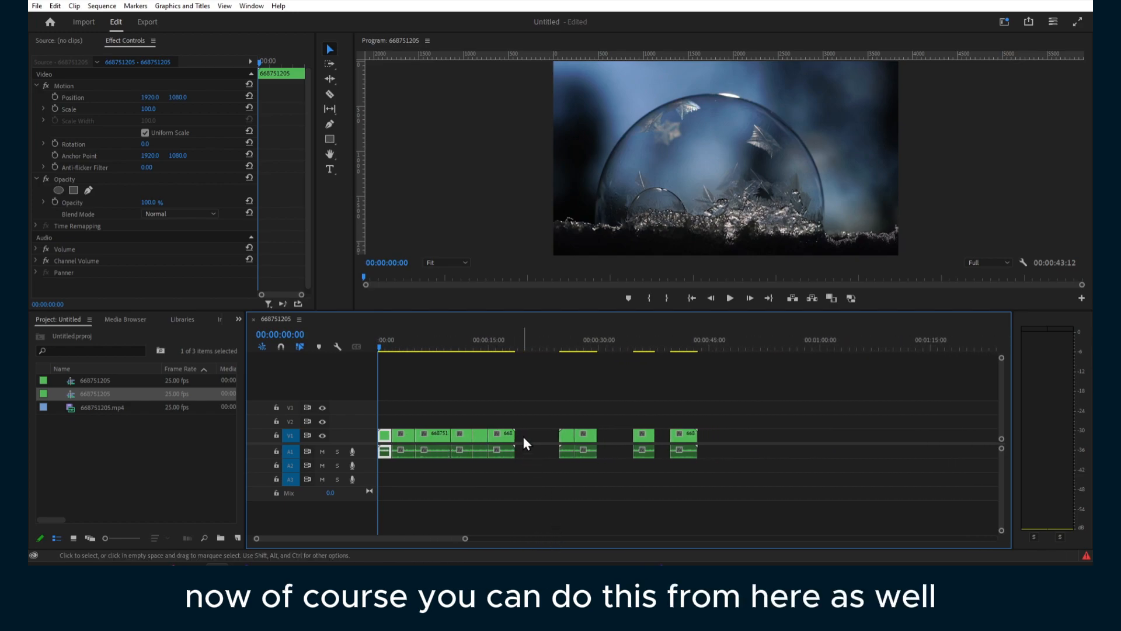
{"action": "left_click", "coordinate": [467, 533]}
{"action": "left_click_drag", "start_coordinate": [471, 538], "coordinate": [404, 538]}
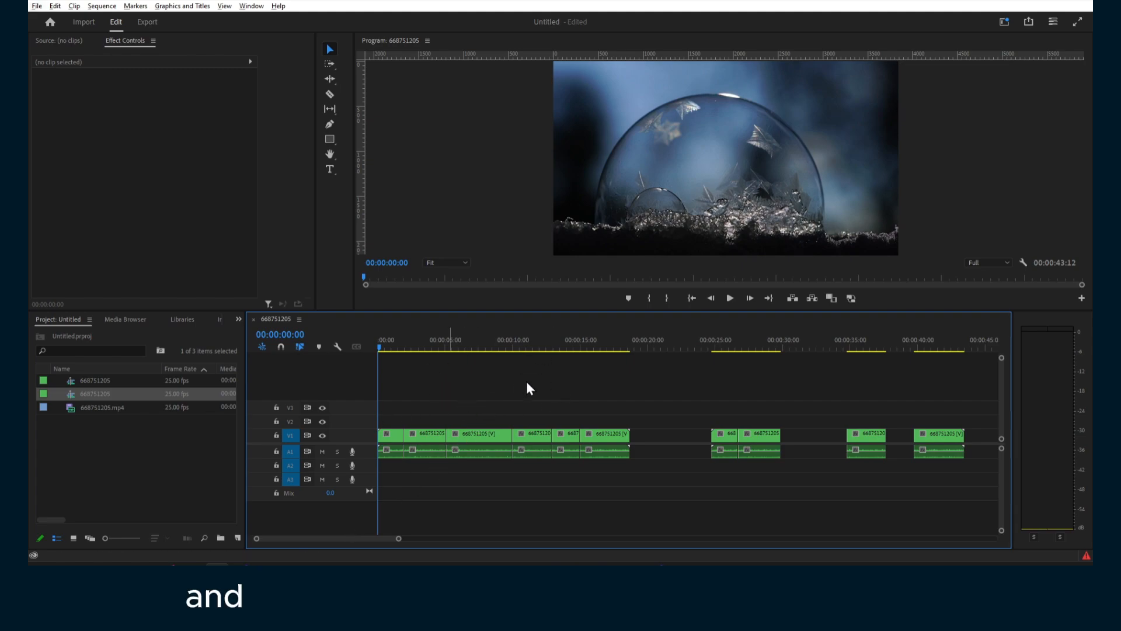
Step: Undo the pasting of the clips and the last razor cut in the first part of the sequence
{"action": "left_click_drag", "start_coordinate": [639, 468], "coordinate": [604, 408]}
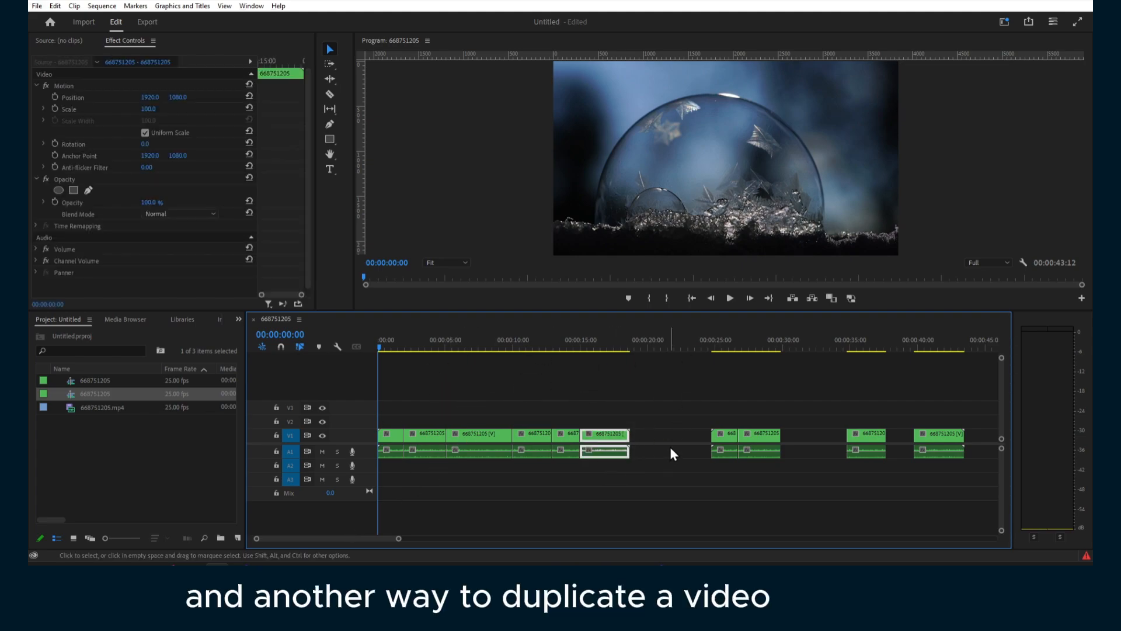
{"action": "key", "text": "ctrl+z"}
{"action": "key", "text": "ctrl+z"}
{"action": "key", "text": "ctrl+z"}
{"action": "key", "text": "ctrl+z"}
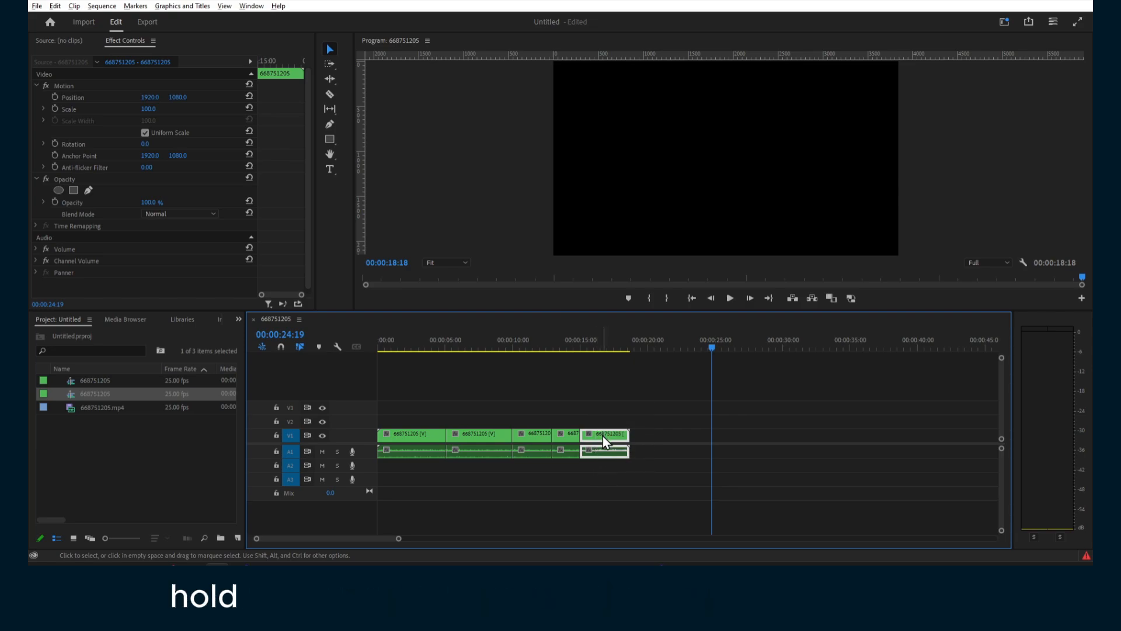
Step: Duplicate the last clip several times into the empty area after it, placing copies on V1 and the video tracks above
{"action": "left_click_drag", "start_coordinate": [603, 436], "coordinate": [698, 439]}
{"action": "left_click_drag", "start_coordinate": [769, 441], "coordinate": [669, 393]}
{"action": "left_click", "coordinate": [770, 427]}
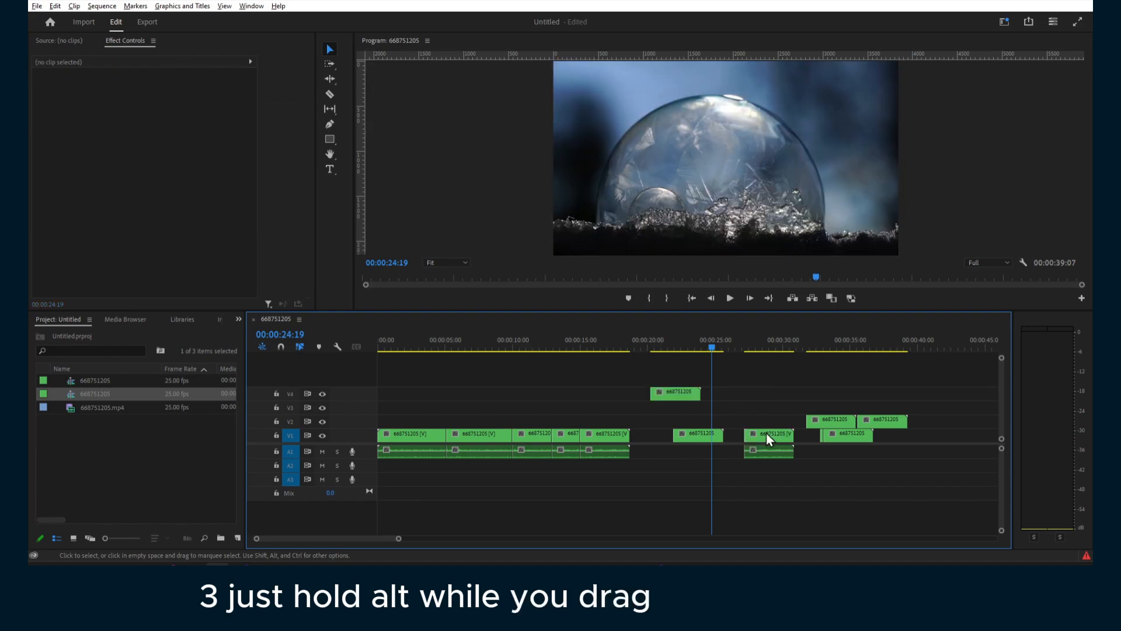
{"action": "left_click", "coordinate": [770, 432]}
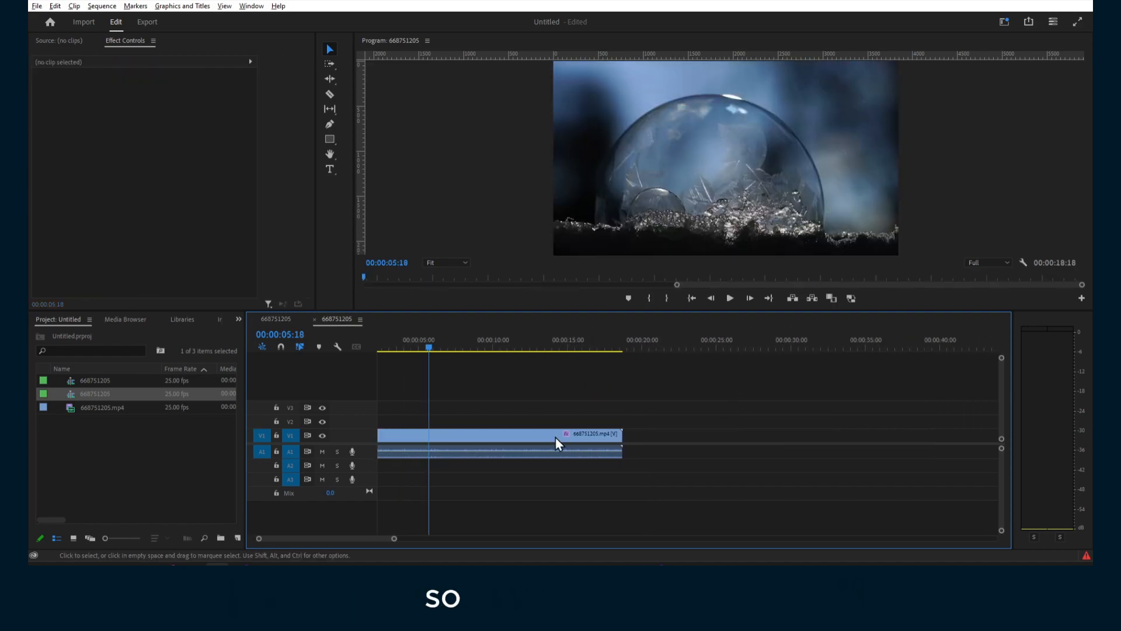
{"action": "scroll", "coordinate": [556, 437], "scroll_direction": "down", "scroll_amount": 6}
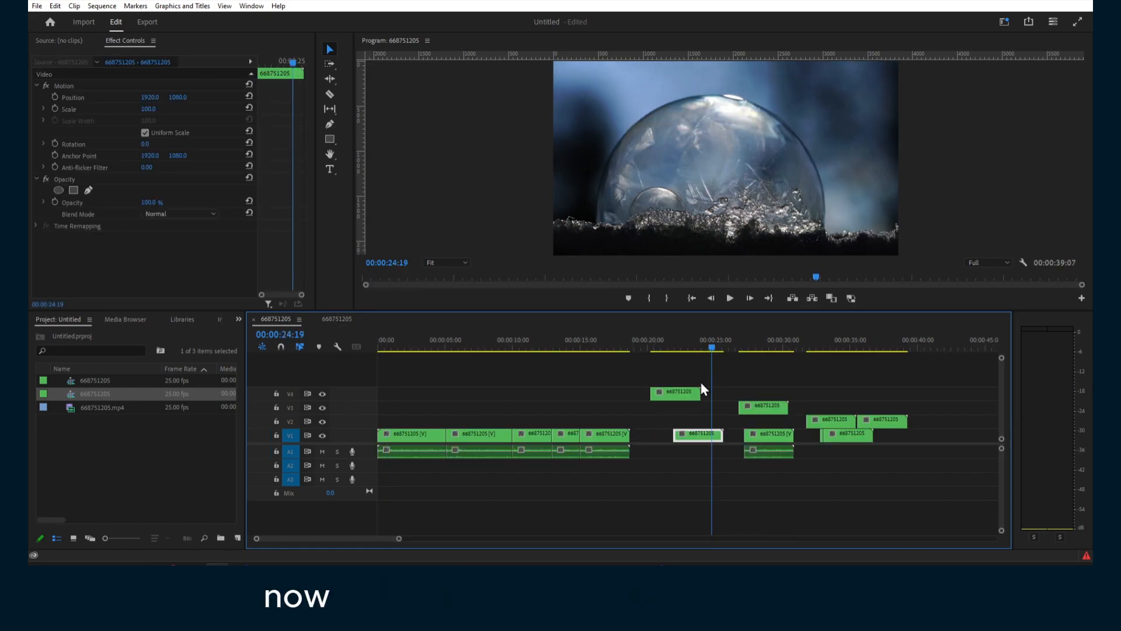
Step: Delete all the duplicated clips that follow the original five clips
{"action": "left_click_drag", "start_coordinate": [642, 364], "coordinate": [961, 468]}
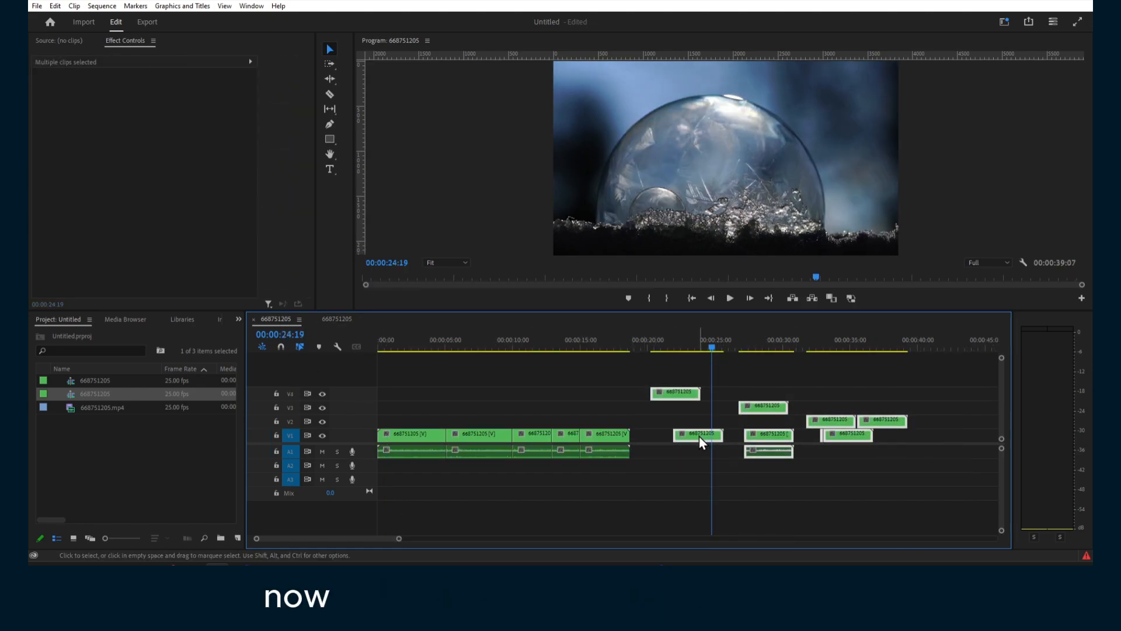
{"action": "key", "text": "Delete"}
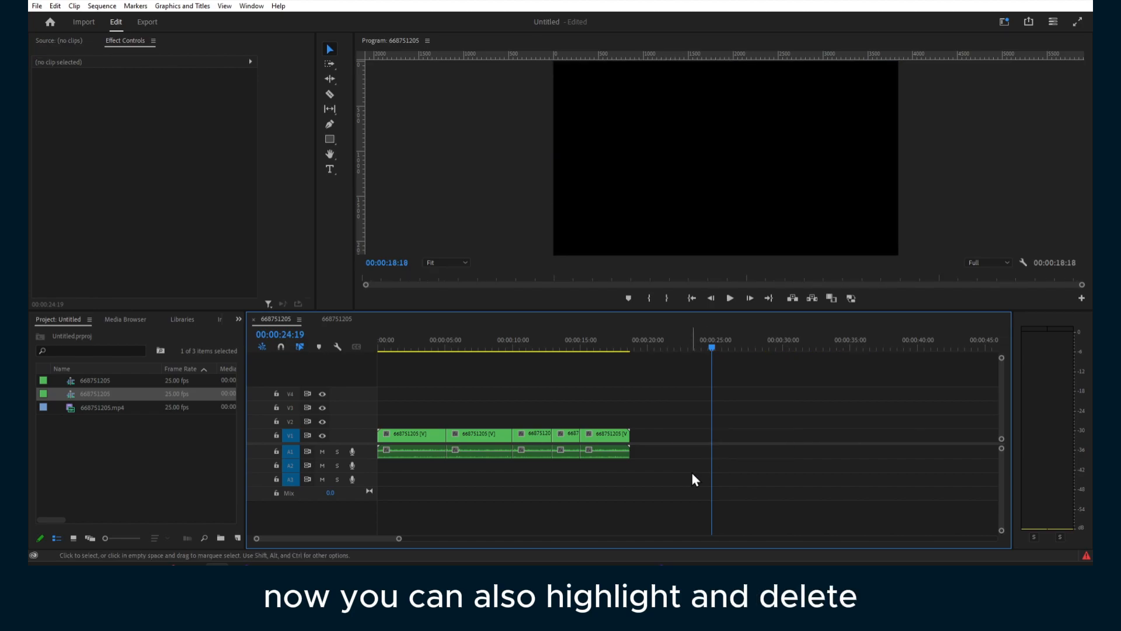
Step: Delete the last three clips together and undo the deletion
{"action": "left_click_drag", "start_coordinate": [683, 488], "coordinate": [529, 426]}
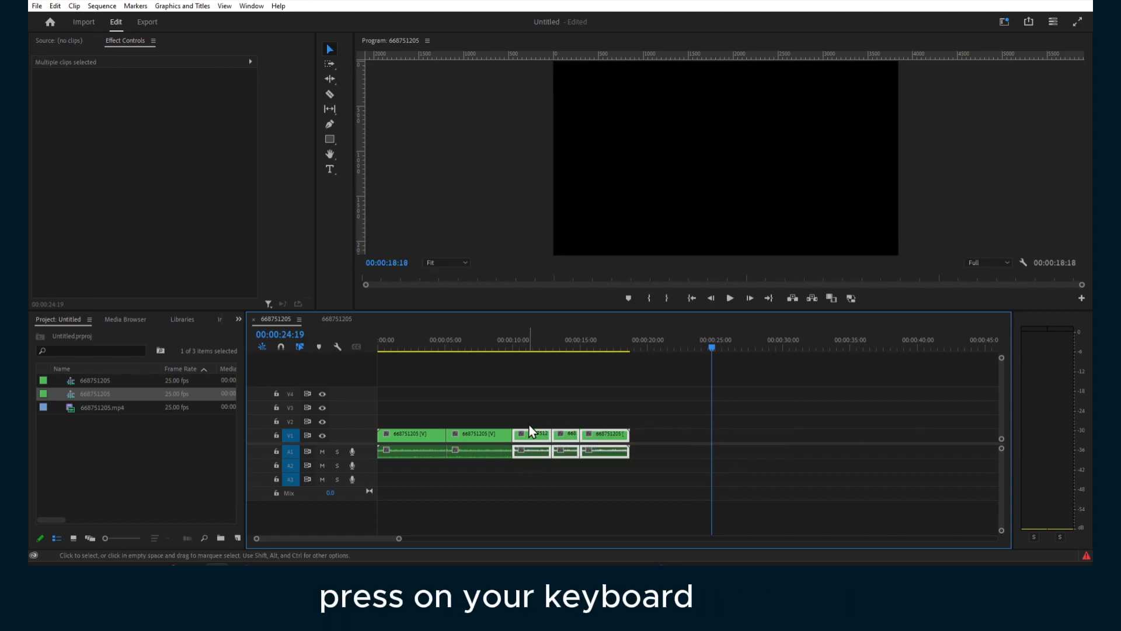
{"action": "key", "text": "Delete"}
{"action": "key", "text": "ctrl+z"}
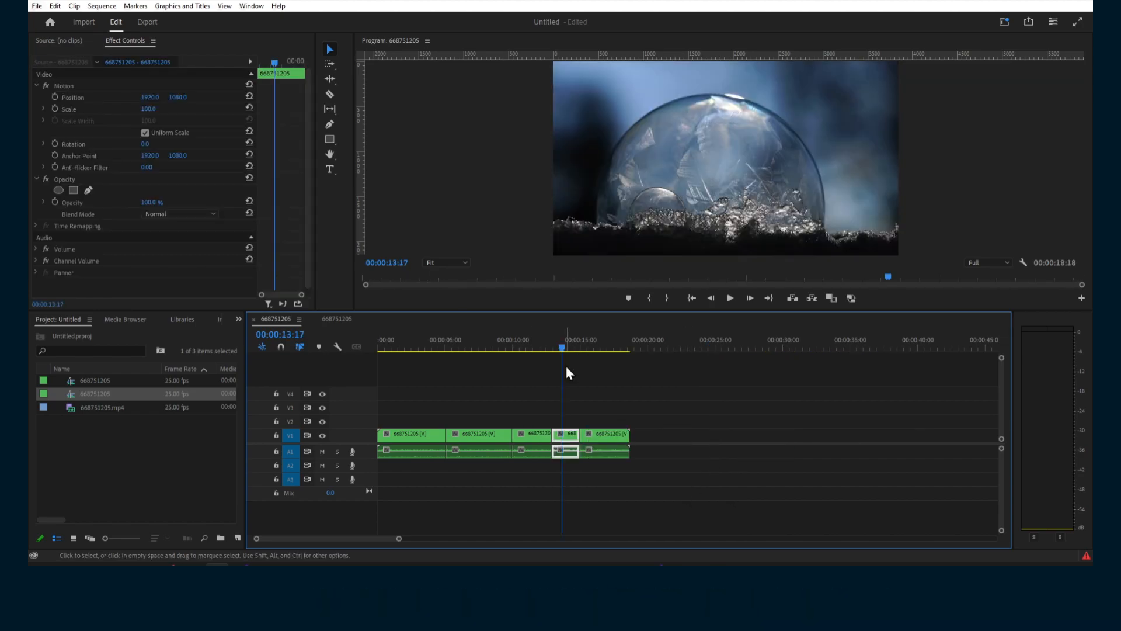
Step: Delete only the third clip without closing its gap and undo the deletion, doing this twice
{"action": "left_click_drag", "start_coordinate": [563, 349], "coordinate": [533, 350]}
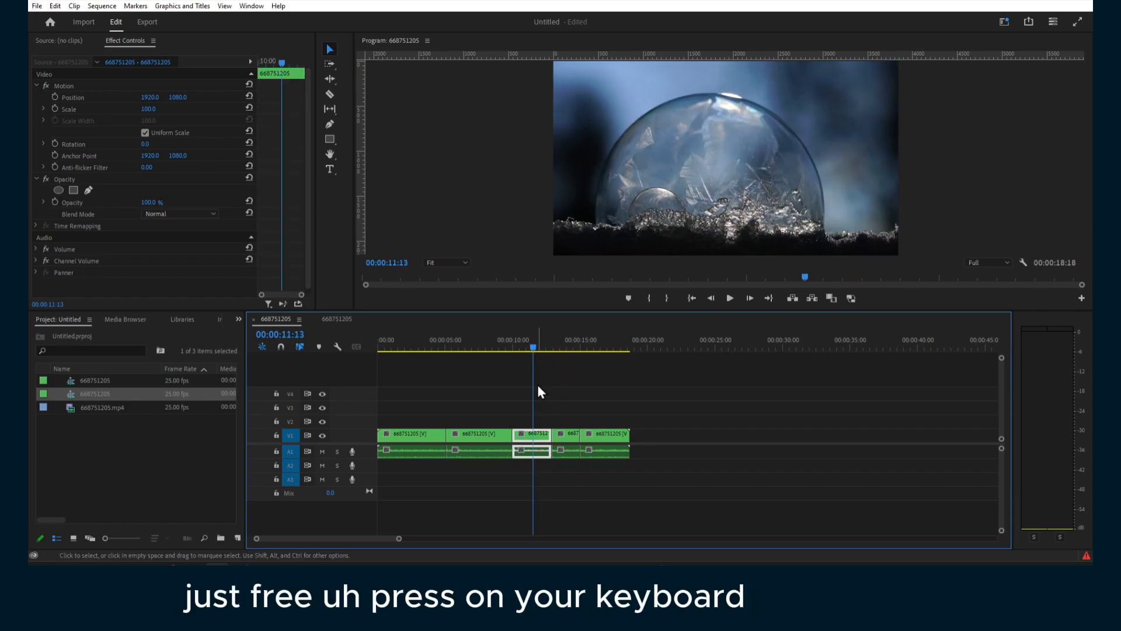
{"action": "key", "text": "Delete"}
{"action": "key", "text": "ctrl+z"}
{"action": "left_click_drag", "start_coordinate": [534, 403], "coordinate": [530, 481]}
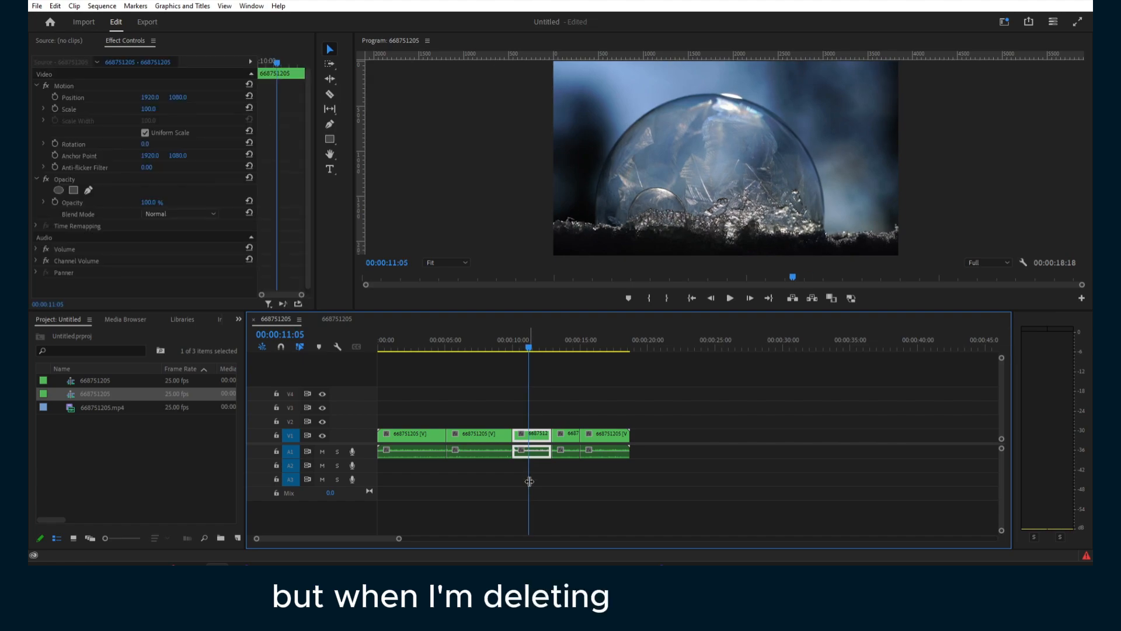
{"action": "key", "text": "Delete"}
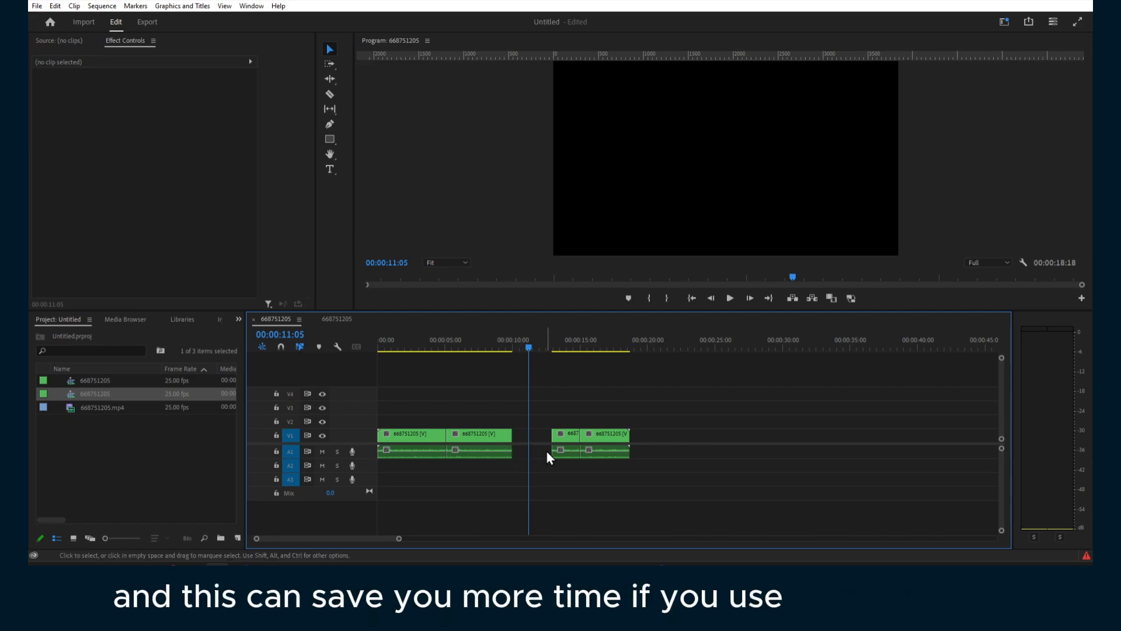
{"action": "key", "text": "ctrl+z"}
{"action": "left_click", "coordinate": [538, 432]}
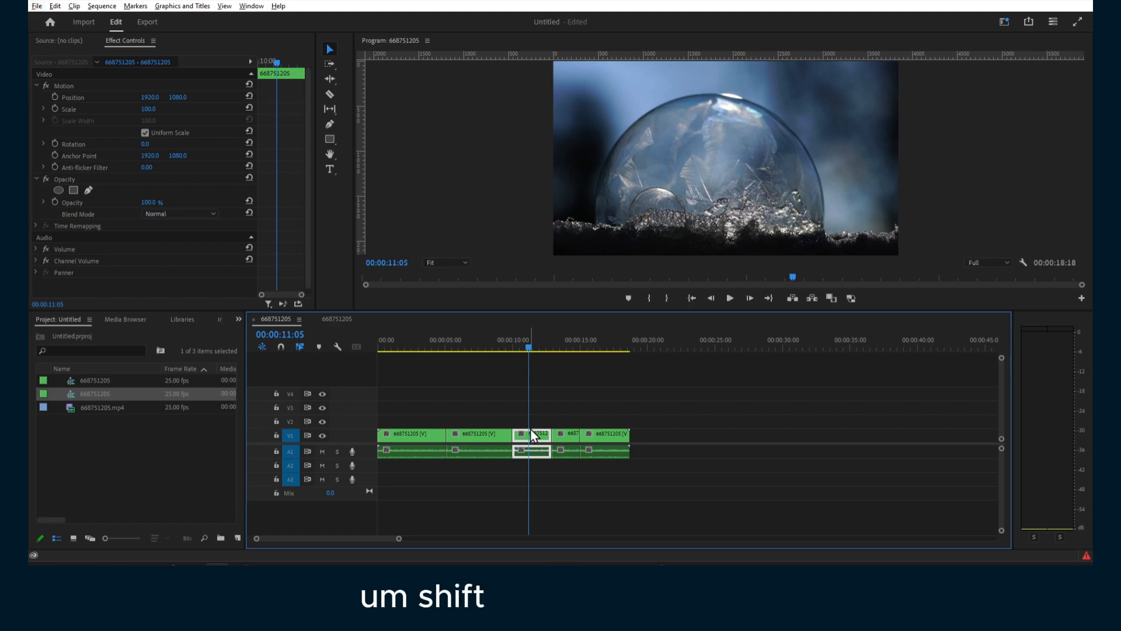
Step: Ripple delete the third clip and the second clip so the following clips close the gaps
{"action": "left_click", "coordinate": [560, 436]}
{"action": "left_click_drag", "start_coordinate": [541, 409], "coordinate": [515, 482]}
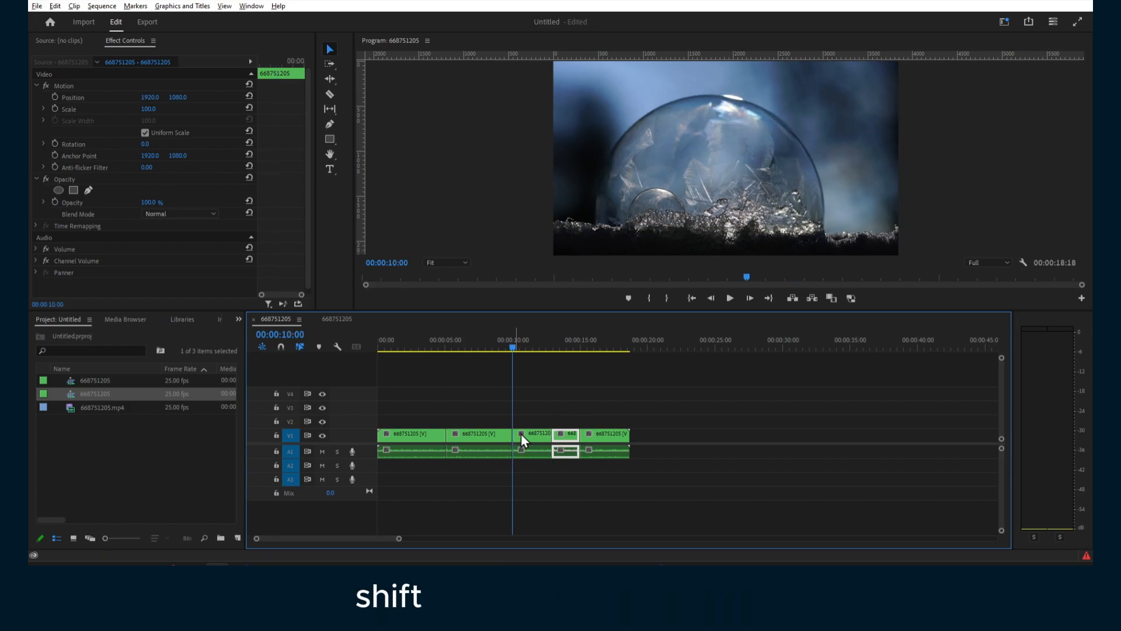
{"action": "left_click", "coordinate": [523, 348]}
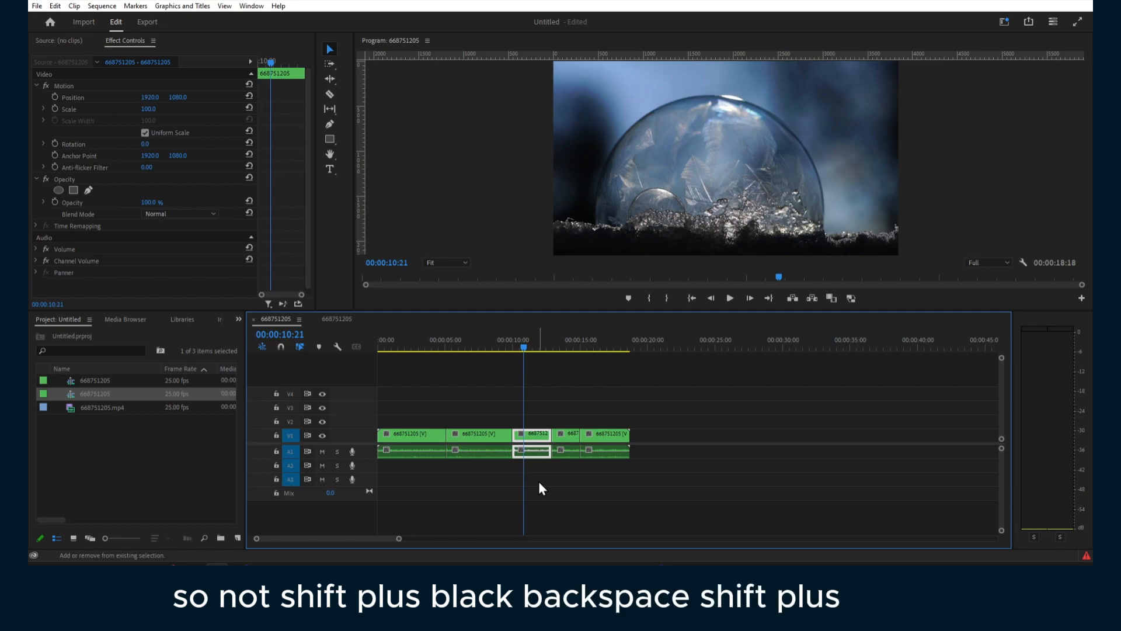
{"action": "key", "text": "shift+Delete"}
{"action": "left_click", "coordinate": [488, 435]}
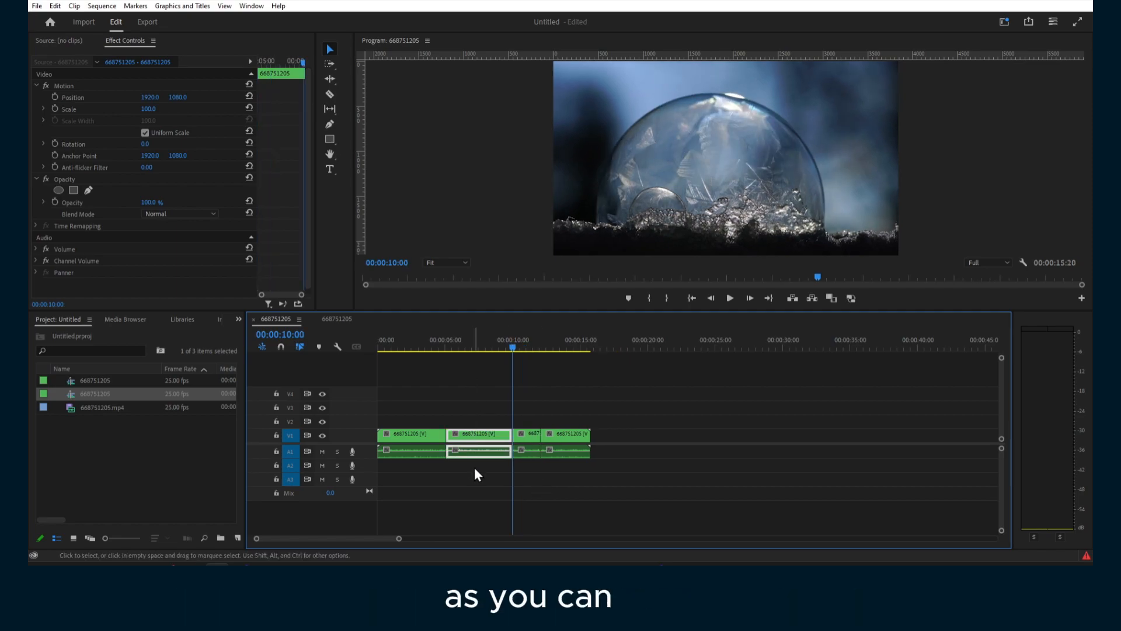
{"action": "key", "text": "shift+Delete"}
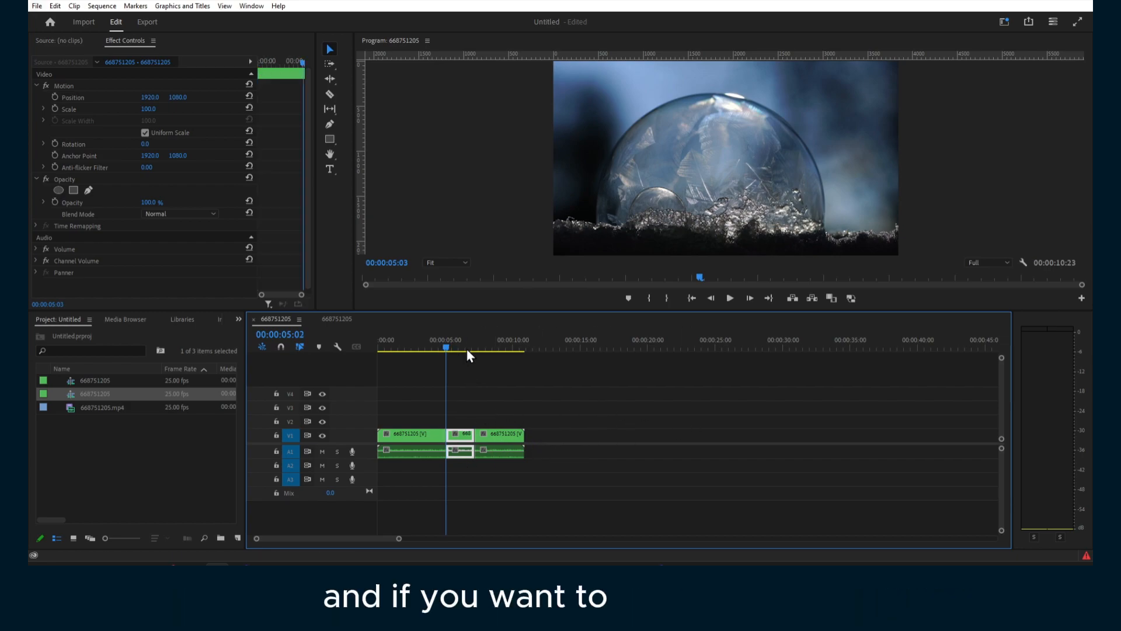
Step: Trim the end of the last clip back to 00:00:08:07
{"action": "left_click", "coordinate": [507, 347]}
{"action": "left_click", "coordinate": [517, 453]}
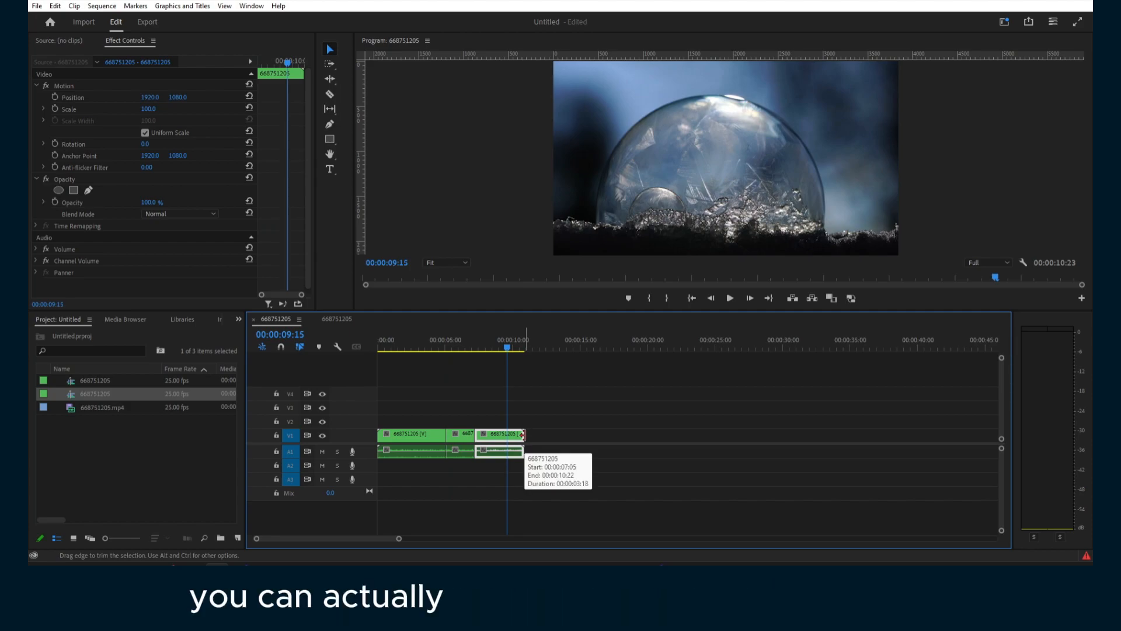
{"action": "scroll", "coordinate": [522, 436], "scroll_direction": "up", "scroll_amount": 3}
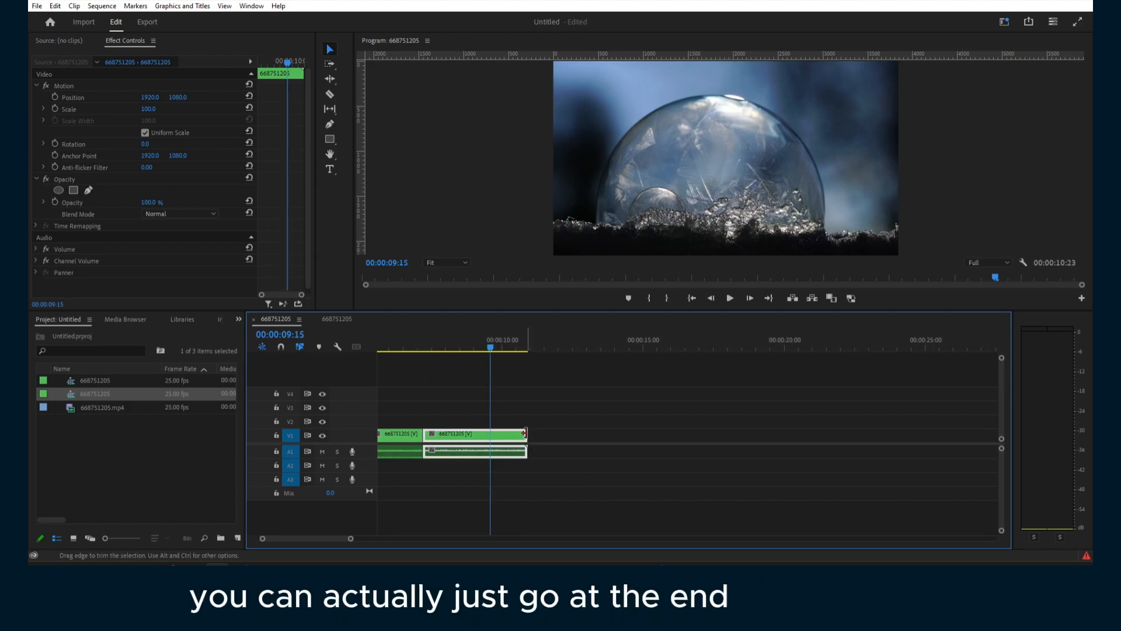
{"action": "left_click_drag", "start_coordinate": [523, 436], "coordinate": [452, 436]}
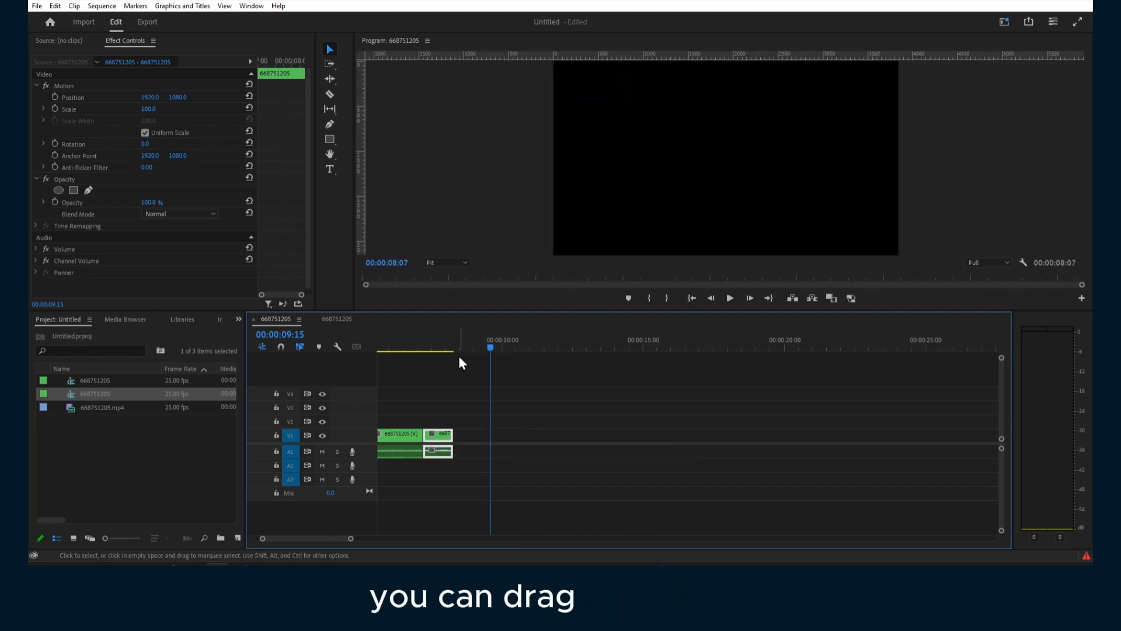
Step: Zoom in on the shortened sequence and place the playhead at about 00:00:04:17 in the first clip
{"action": "left_click", "coordinate": [436, 354]}
{"action": "left_click", "coordinate": [442, 347]}
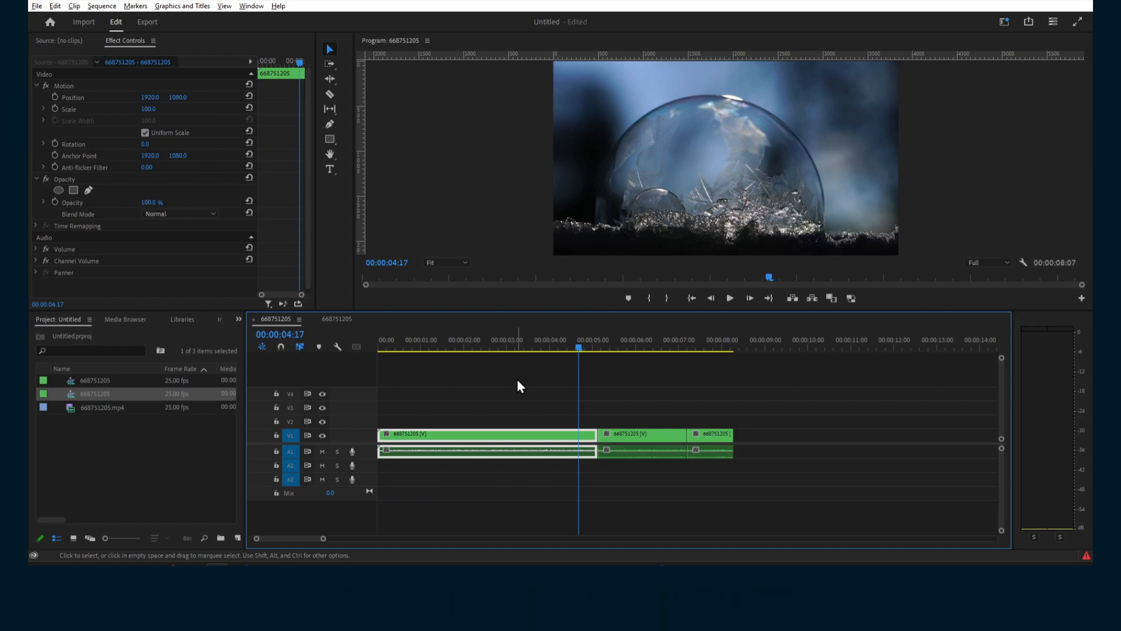
{"action": "left_click", "coordinate": [585, 349]}
{"action": "mouse_move", "coordinate": [586, 350]}
{"action": "left_mouse_down"}
{"action": "mouse_move", "coordinate": [514, 349]}
{"action": "mouse_move", "coordinate": [579, 350]}
{"action": "left_mouse_up"}
Step: Step the playhead backward and forward frame by frame through the first clip, stopping at 00:00:04:03
{"action": "key", "text": "Left"}
{"action": "key", "text": "Left"}
{"action": "key", "text": "Left"}
{"action": "key", "text": "Left"}
{"action": "key", "text": "Left"}
{"action": "key", "text": "Left"}
{"action": "key", "text": "Left"}
{"action": "key", "text": "Left"}
{"action": "key", "text": "Left"}
{"action": "key", "text": "Left"}
{"action": "key", "text": "Left"}
{"action": "key", "text": "Left"}
{"action": "key", "text": "Left"}
{"action": "key", "text": "Left"}
{"action": "key", "text": "Left"}
{"action": "key", "text": "Left"}
{"action": "key", "text": "Left"}
{"action": "key", "text": "Left"}
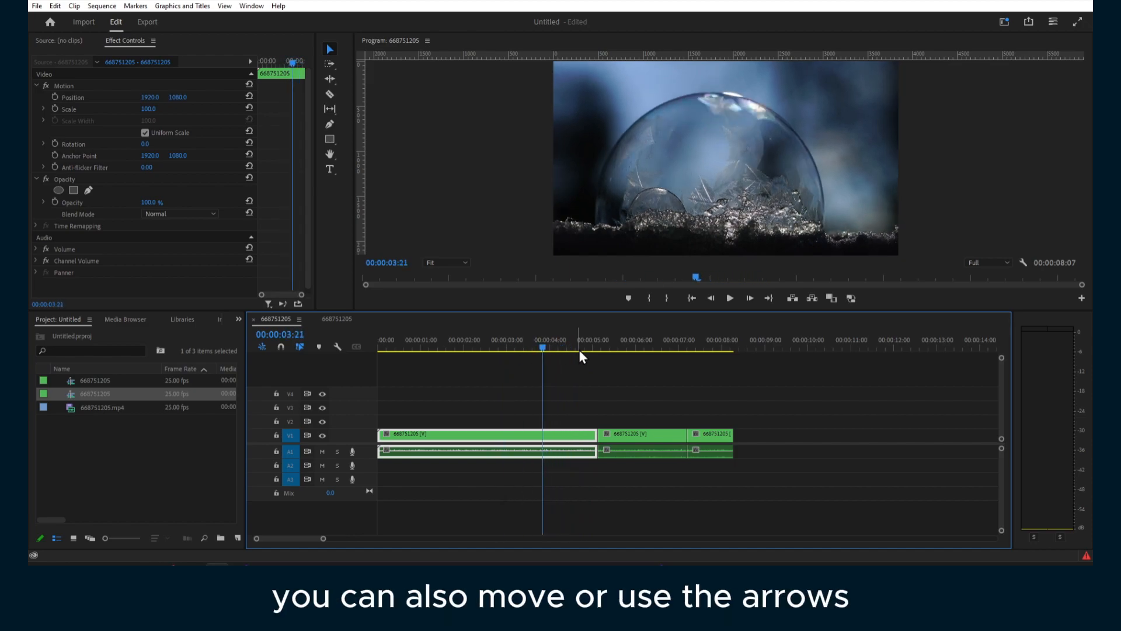
{"action": "key", "text": "Left"}
{"action": "key", "text": "Left"}
{"action": "key", "text": "Left"}
{"action": "key", "text": "Left"}
{"action": "key", "text": "Left"}
{"action": "key", "text": "Left"}
{"action": "key", "text": "Left"}
{"action": "key", "text": "Left"}
{"action": "key", "text": "Left"}
{"action": "key", "text": "Right"}
{"action": "key", "text": "Right"}
{"action": "key", "text": "Right"}
{"action": "key", "text": "Right"}
{"action": "key", "text": "Right"}
{"action": "key", "text": "Right"}
{"action": "key", "text": "Right"}
{"action": "key", "text": "Right"}
{"action": "key", "text": "Right"}
{"action": "key", "text": "Right"}
{"action": "key", "text": "Right"}
{"action": "key", "text": "Right"}
{"action": "key", "text": "Right"}
{"action": "key", "text": "Right"}
{"action": "key", "text": "Right"}
{"action": "key", "text": "Right"}
{"action": "key", "text": "Right"}
{"action": "key", "text": "Right"}
{"action": "key", "text": "Right"}
{"action": "key", "text": "Right"}
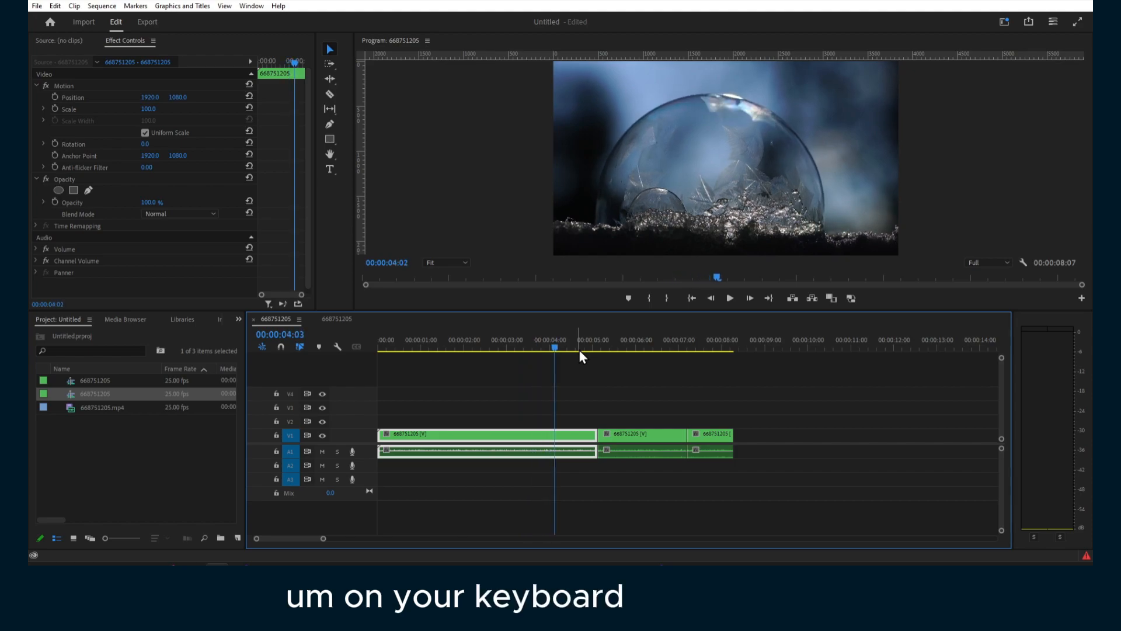
Step: Step the playhead backward frame by frame through the first clip to the sequence start at 00:00:00:00
{"action": "key", "text": "Left"}
{"action": "key", "text": "Left"}
{"action": "key", "text": "Left"}
{"action": "key", "text": "Left"}
{"action": "key", "text": "Left"}
{"action": "key", "text": "Left"}
{"action": "key", "text": "Left"}
{"action": "key", "text": "Left"}
{"action": "key", "text": "Left"}
{"action": "key", "text": "Left"}
{"action": "key", "text": "Left"}
{"action": "key", "text": "Left"}
{"action": "key", "text": "Left"}
{"action": "key", "text": "Left"}
{"action": "key", "text": "Left"}
{"action": "key", "text": "Left"}
{"action": "key", "text": "Left"}
{"action": "key", "text": "Left"}
{"action": "key", "text": "Left"}
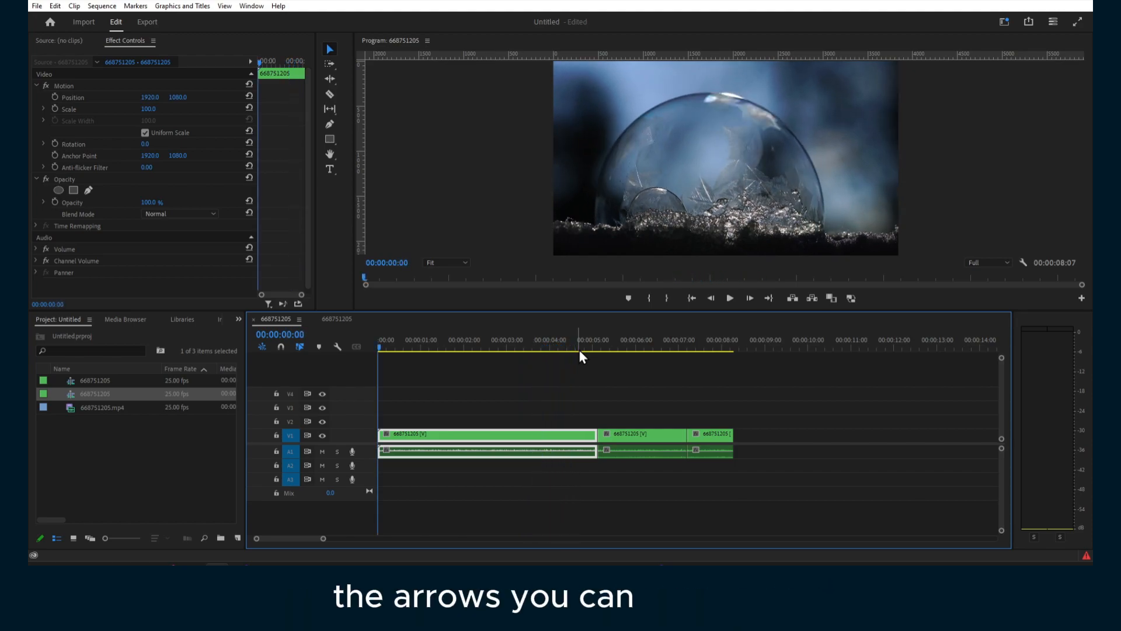
Step: Jump the playhead forward and backward between the clips' edit points, finishing at the start of the sequence
{"action": "key", "text": "Down"}
{"action": "key", "text": "Down"}
{"action": "key", "text": "Down"}
{"action": "key", "text": "Home"}
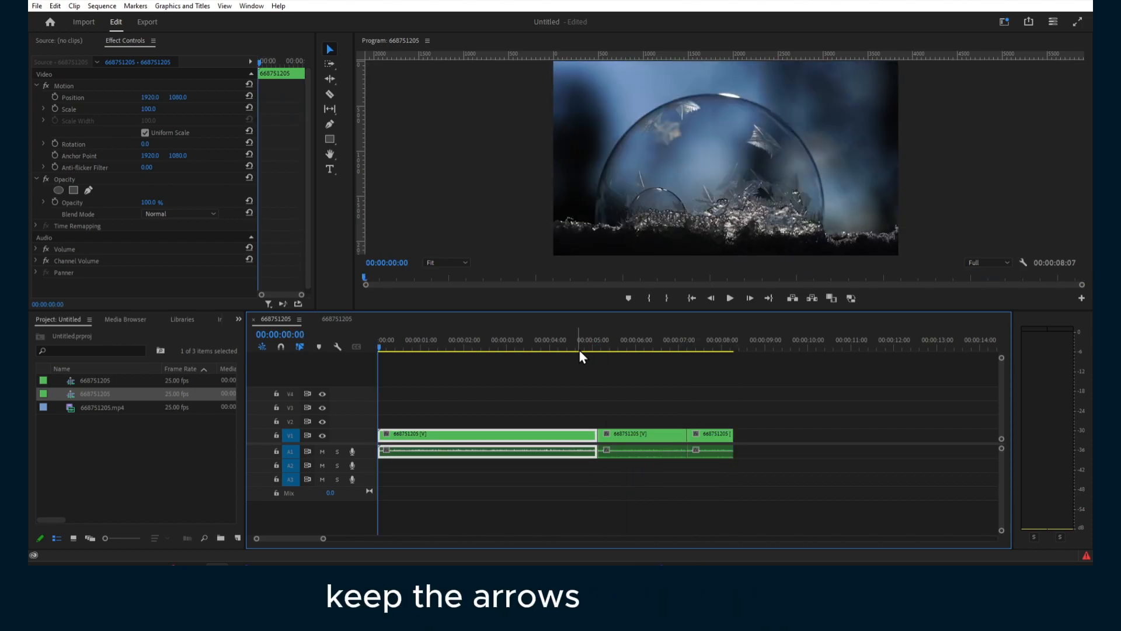
{"action": "key", "text": "Down"}
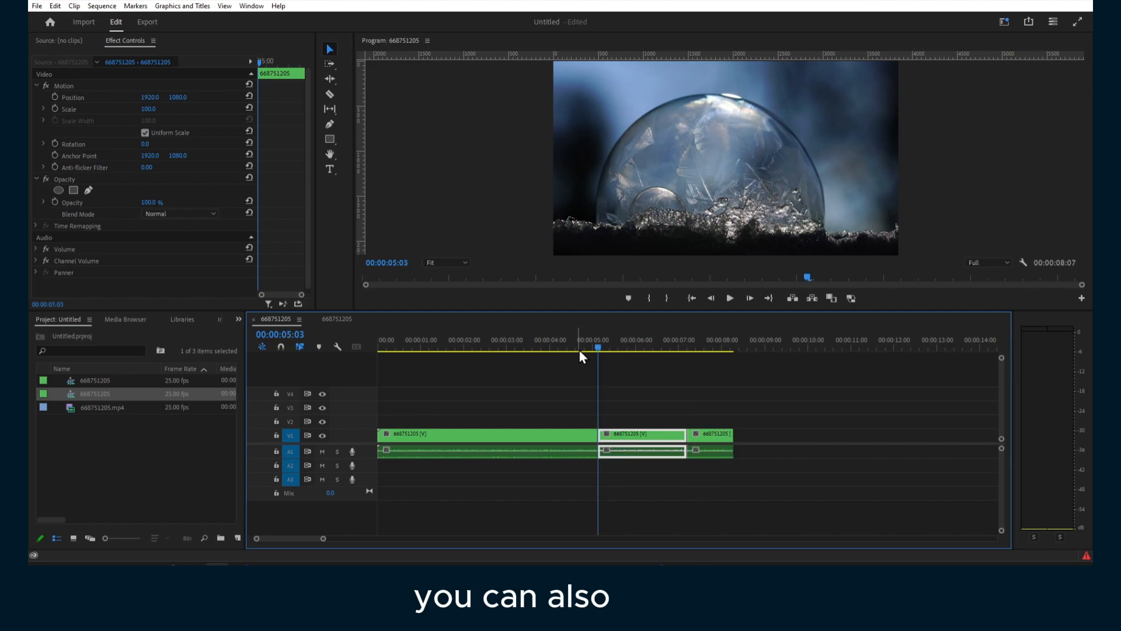
{"action": "key", "text": "Right"}
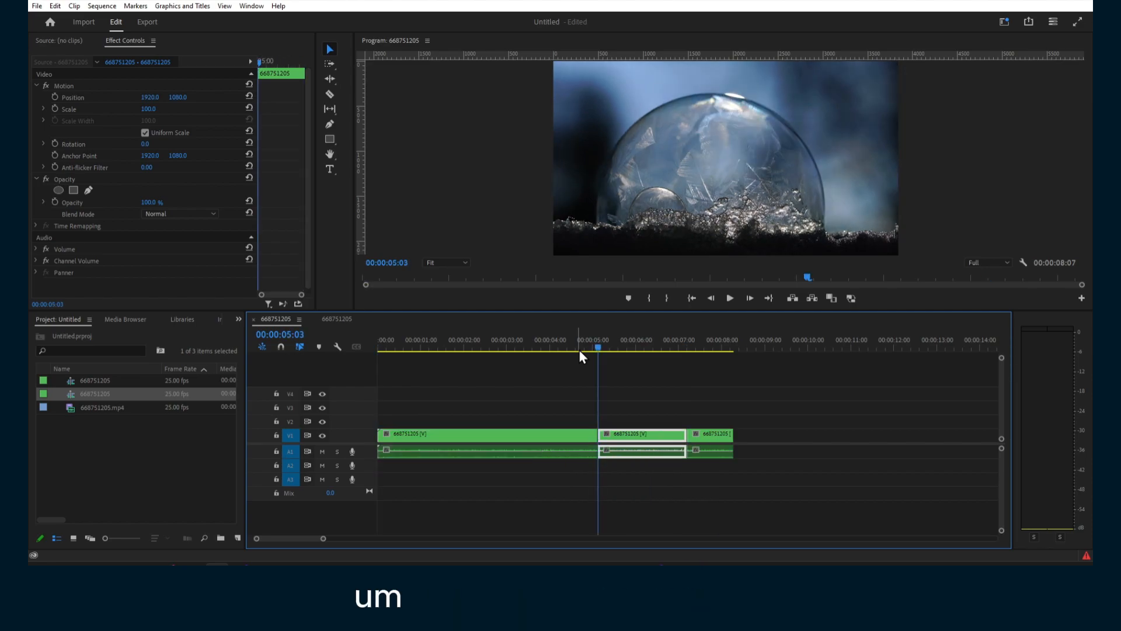
{"action": "key", "text": "Down"}
{"action": "key", "text": "Up"}
{"action": "key", "text": "Up"}
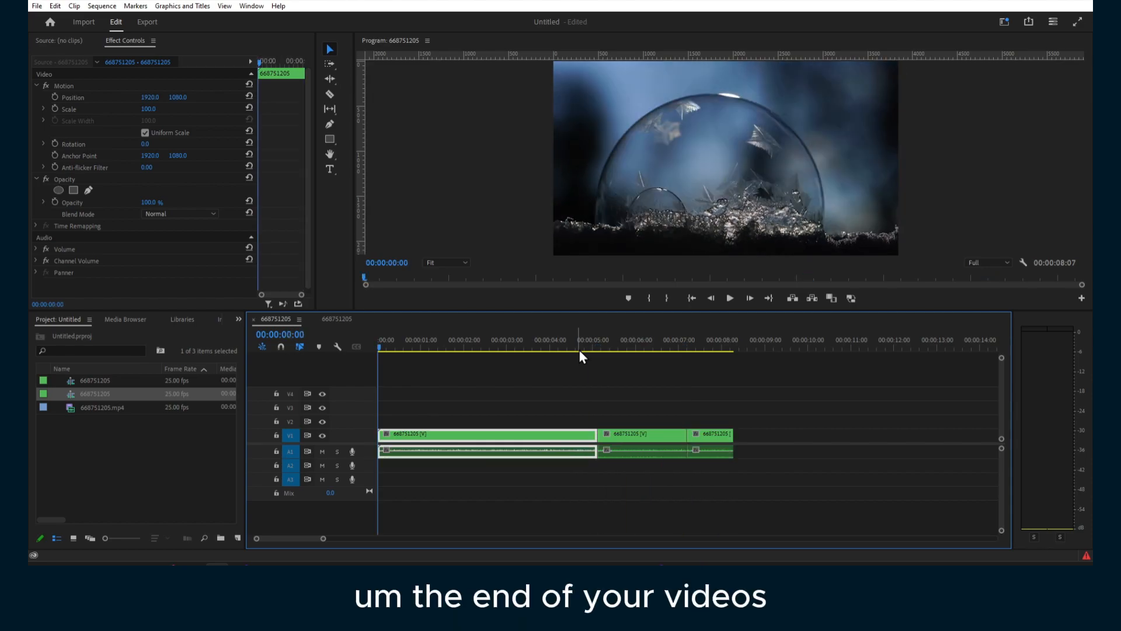
{"action": "key", "text": "Down"}
{"action": "key", "text": "Up"}
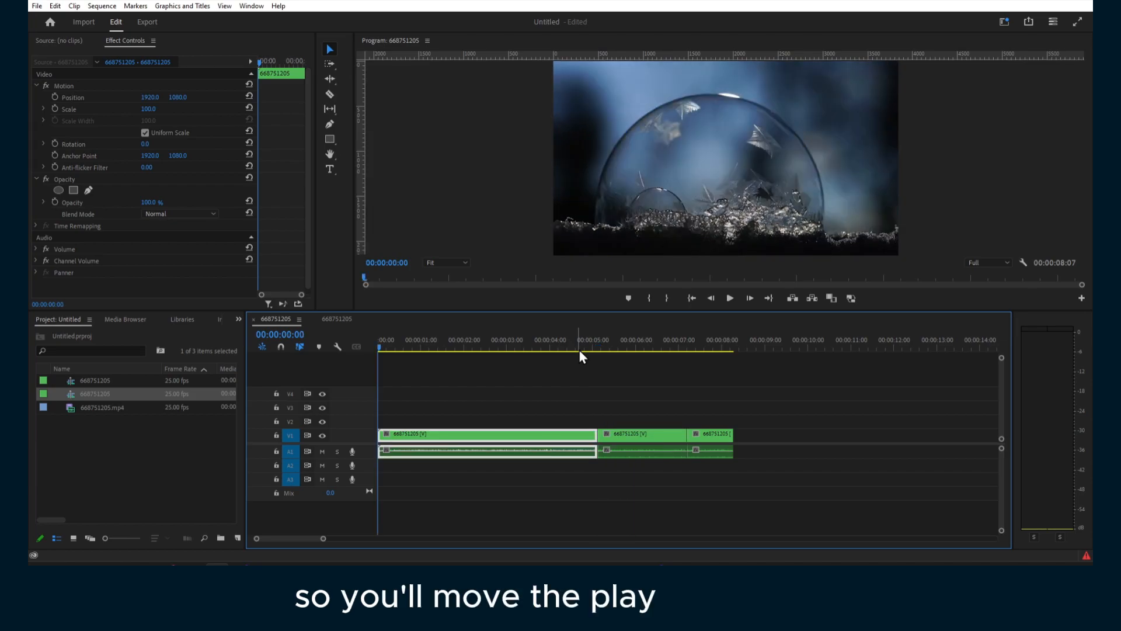
{"action": "key", "text": "Down"}
{"action": "key", "text": "Up"}
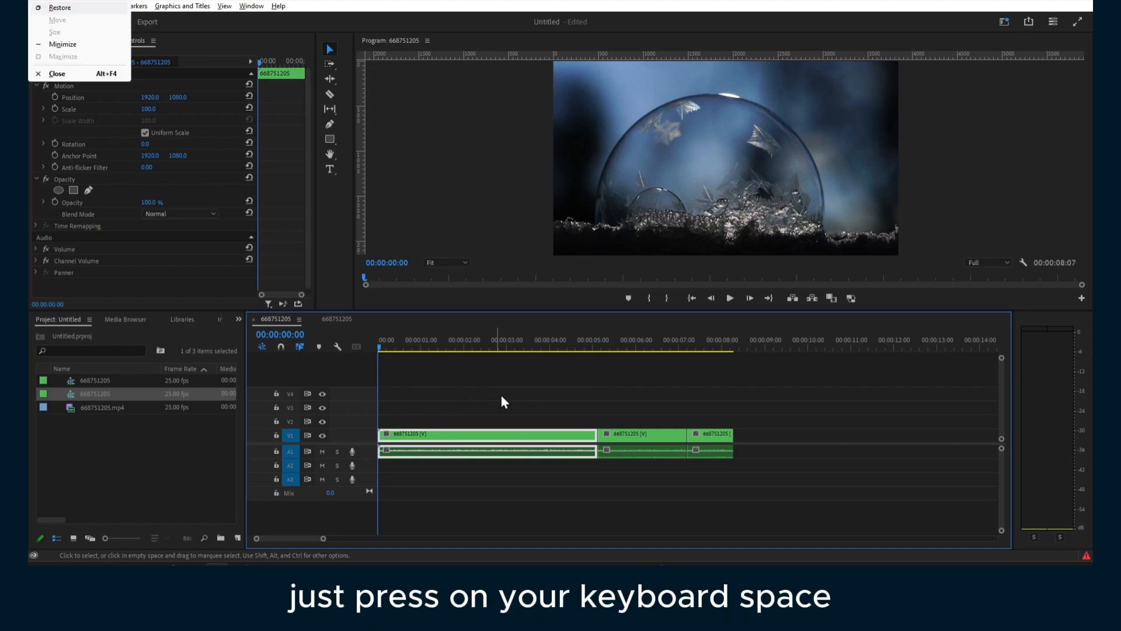
Step: Play the sequence from 00:00:01:16 and reposition the playhead in the first clip, stopping at 00:00:02:04
{"action": "left_click", "coordinate": [449, 348]}
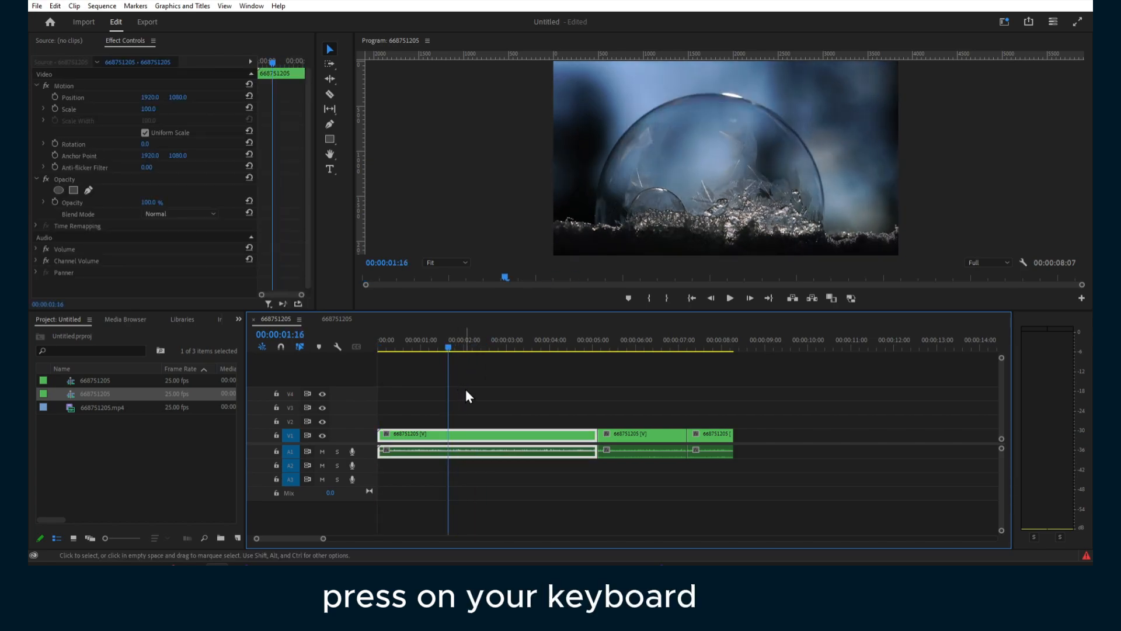
{"action": "key", "text": "space"}
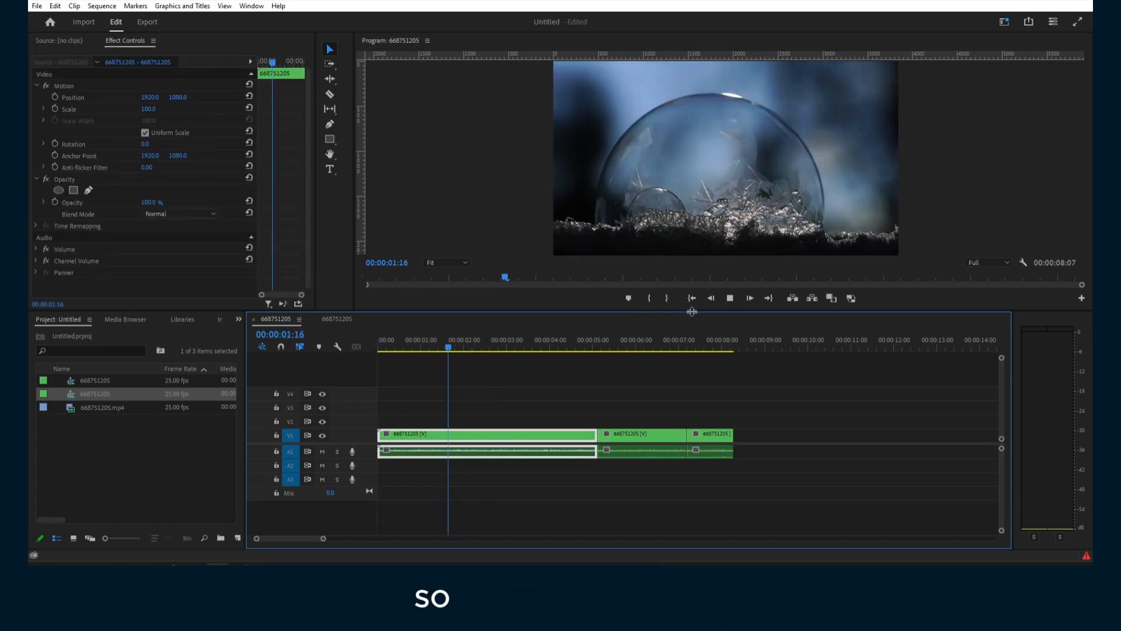
{"action": "left_click", "coordinate": [403, 348]}
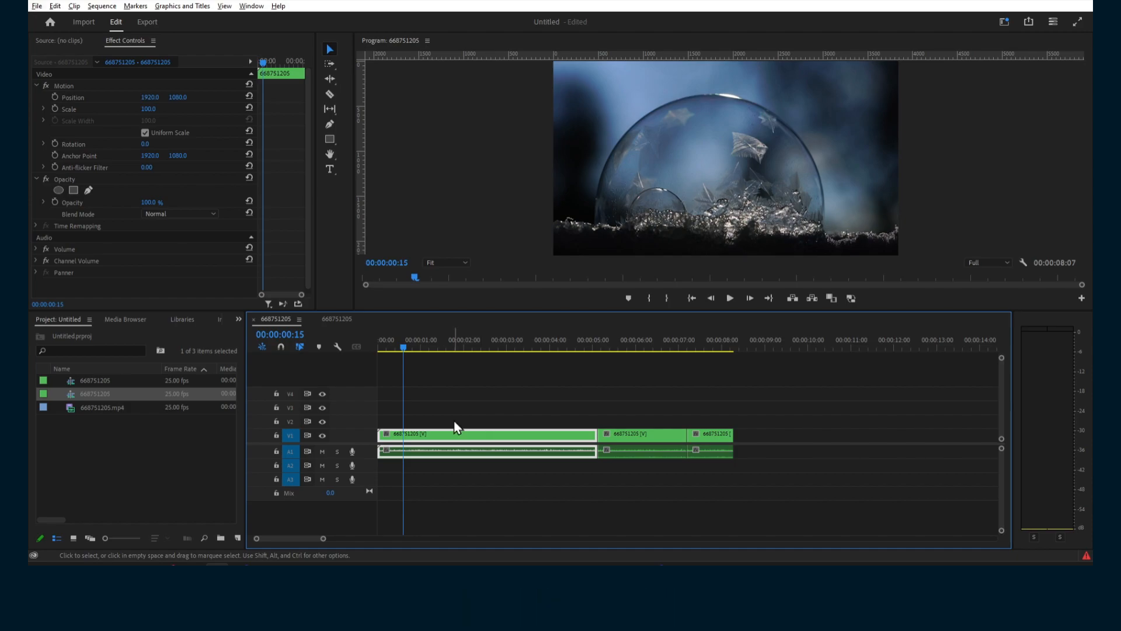
{"action": "left_click_drag", "start_coordinate": [468, 349], "coordinate": [470, 349]}
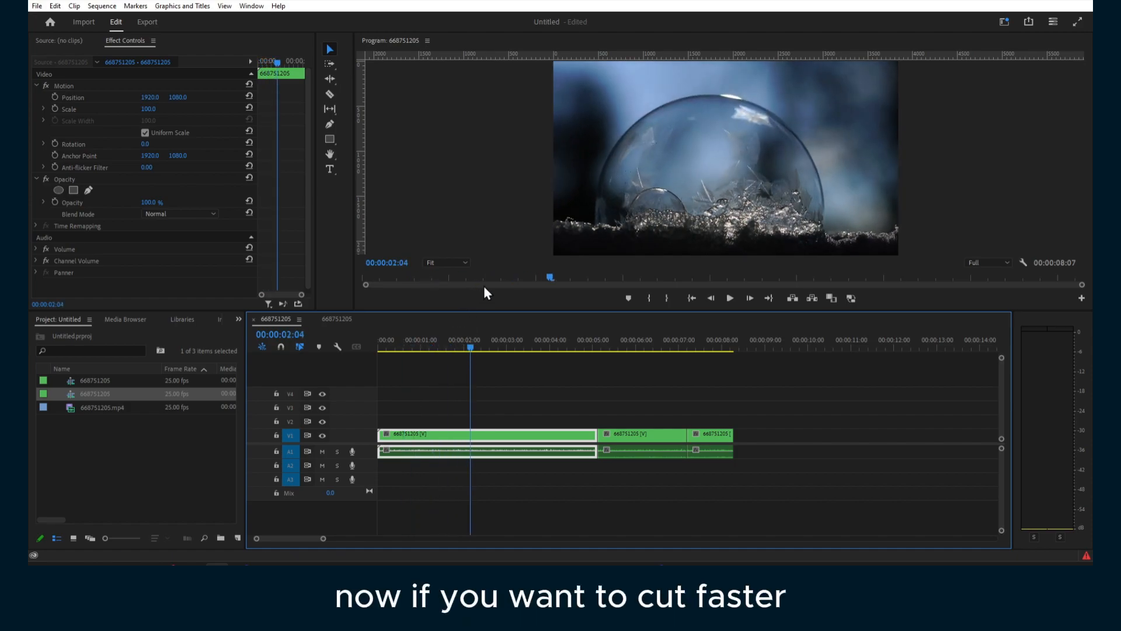
Step: Split the second clip at 00:00:06:05 at the playhead instead of cutting it with the Razor tool
{"action": "left_click", "coordinate": [332, 94]}
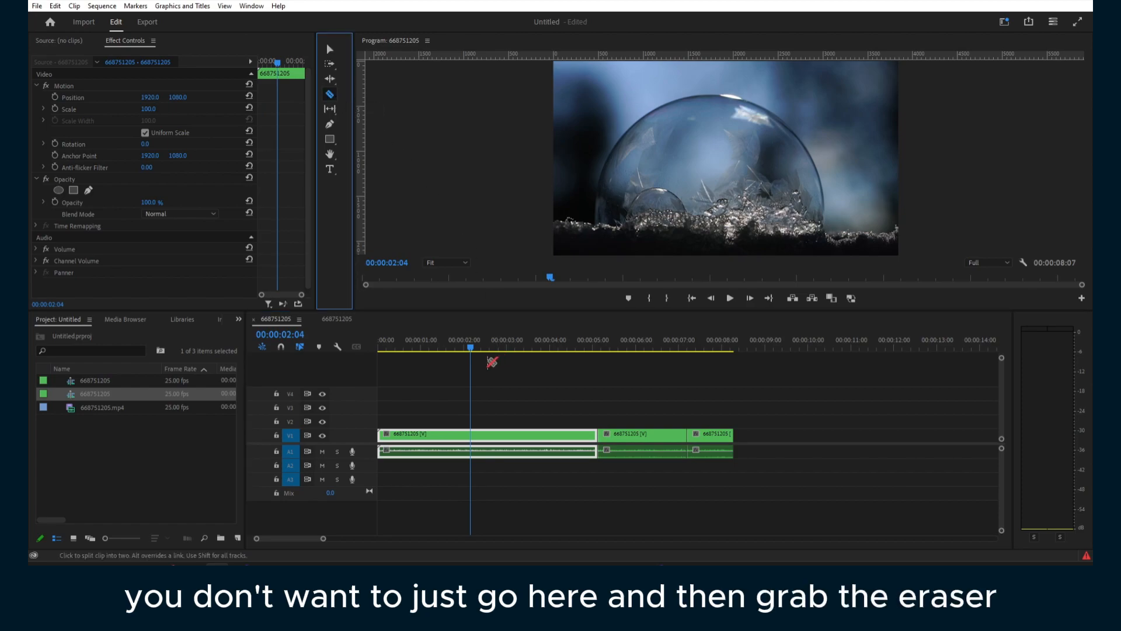
{"action": "left_click", "coordinate": [330, 49]}
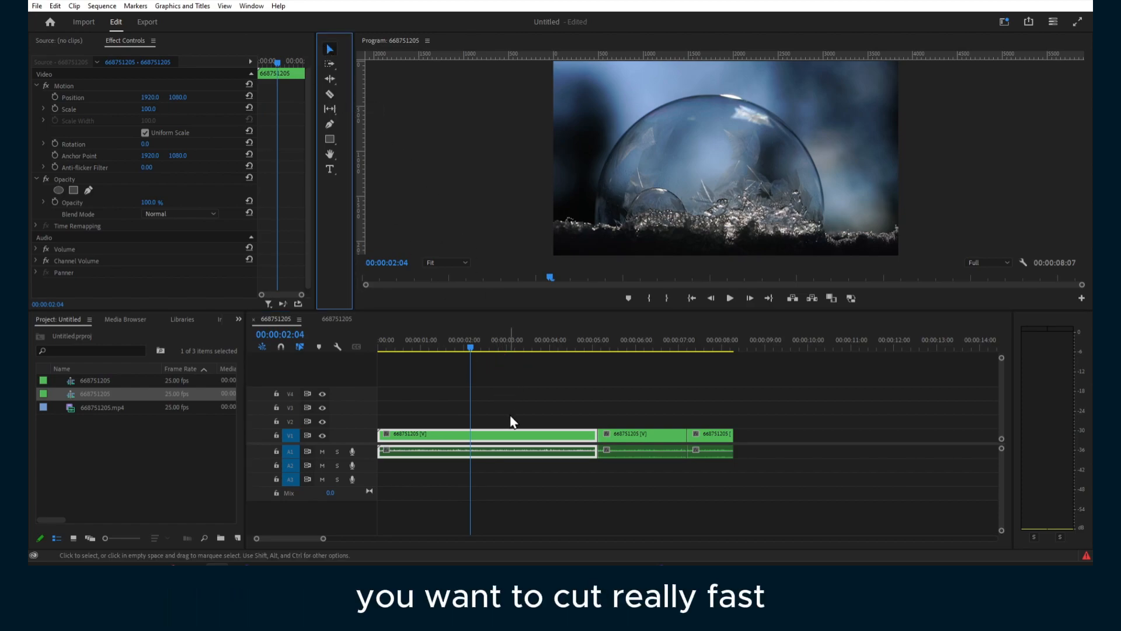
{"action": "left_click_drag", "start_coordinate": [472, 349], "coordinate": [645, 354]}
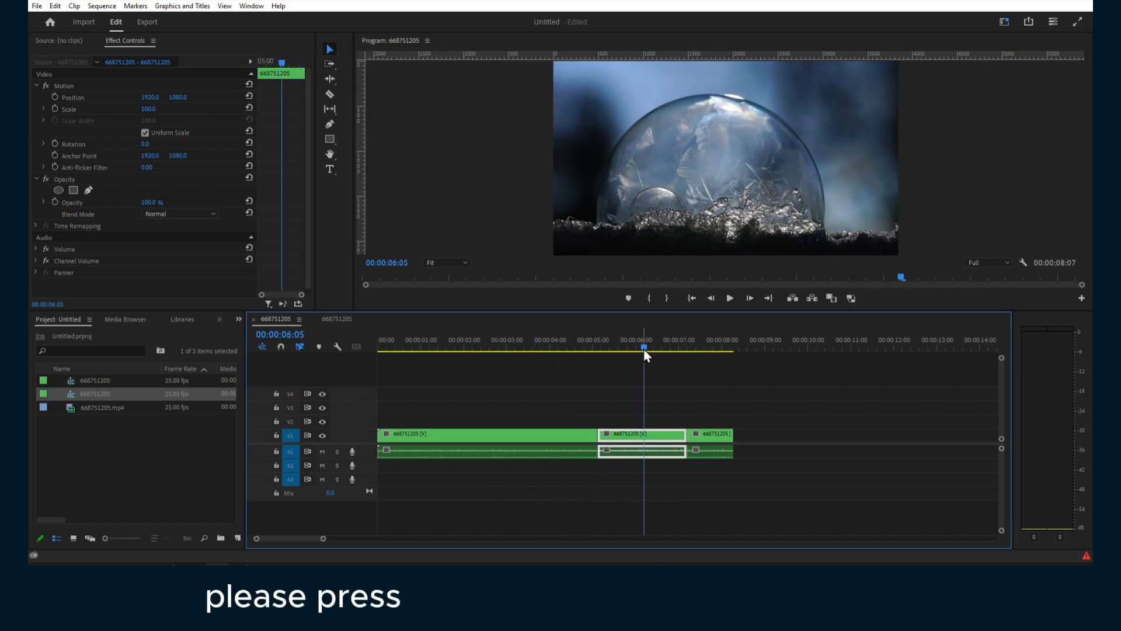
{"action": "key", "text": "ctrl+k"}
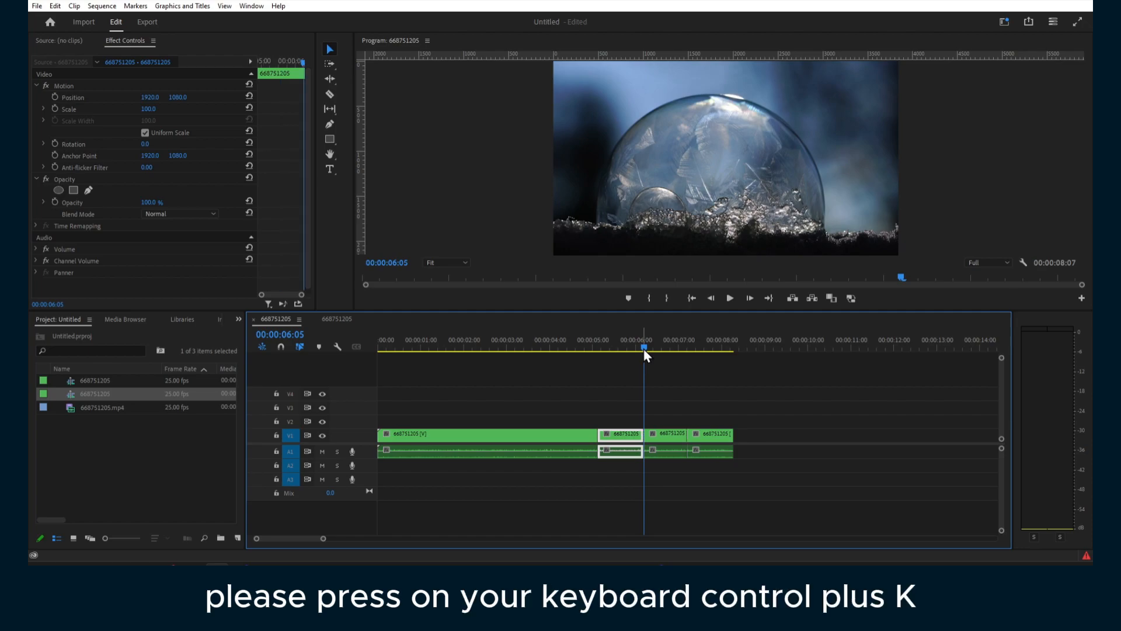
Step: Split the first clip at 00:00:02:14 and once about a second before and once after that point
{"action": "left_click", "coordinate": [486, 347]}
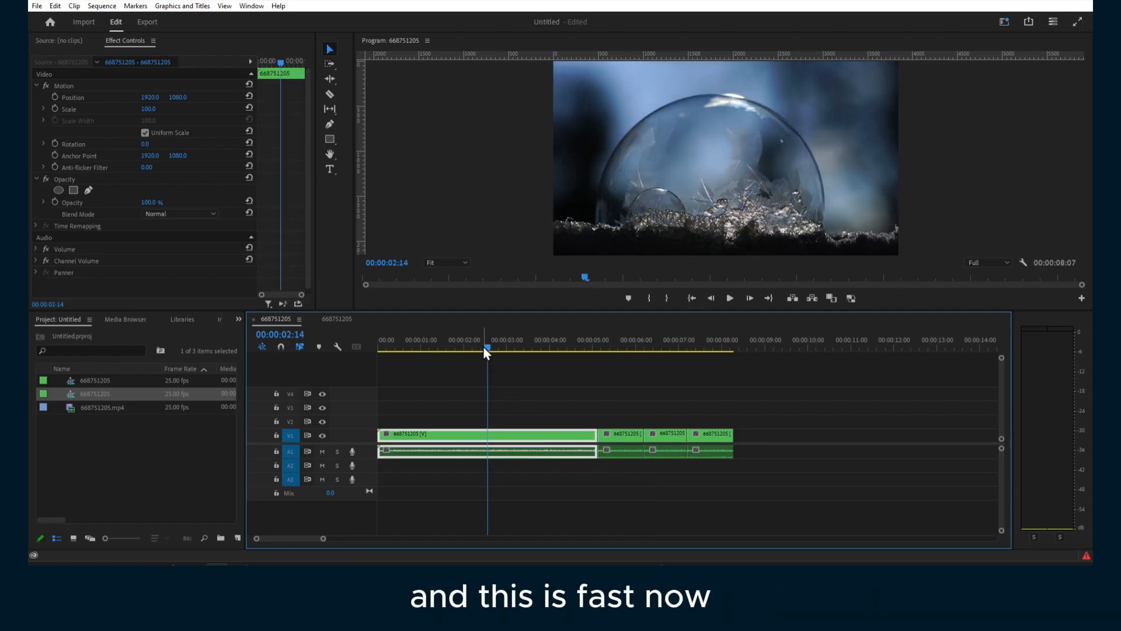
{"action": "key", "text": "ctrl+k"}
{"action": "left_click", "coordinate": [442, 348]}
{"action": "key", "text": "ctrl+k"}
{"action": "left_click", "coordinate": [530, 347]}
{"action": "key", "text": "ctrl+k"}
Step: Split the clips at 00:00:06:09 and at several more points between about one and eight seconds
{"action": "left_click", "coordinate": [650, 347]}
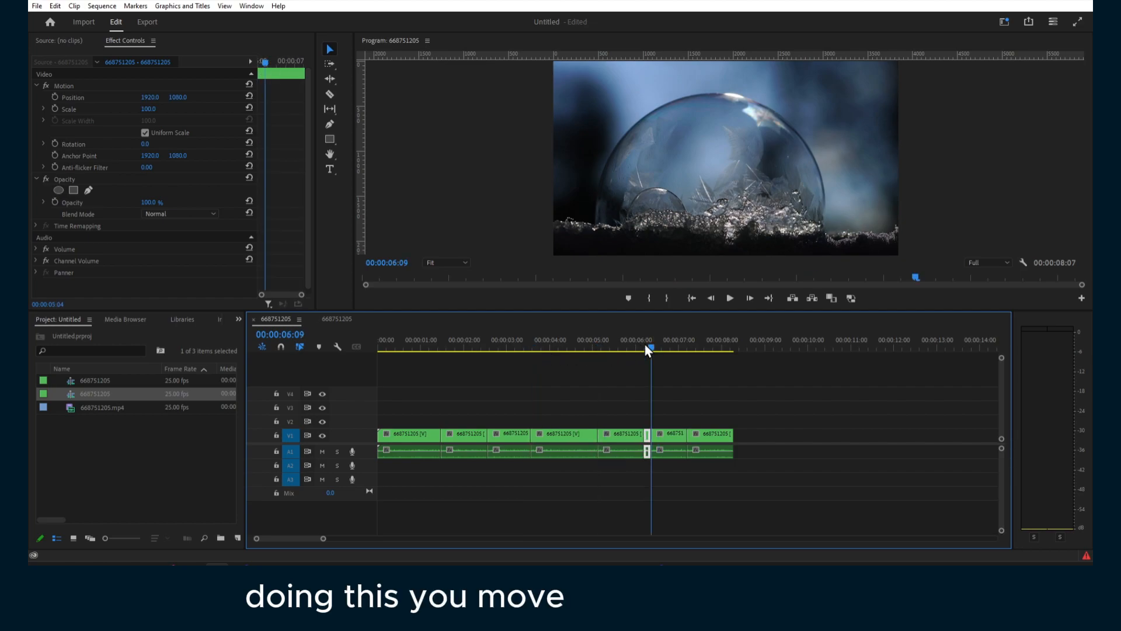
{"action": "key", "text": "ctrl+k"}
{"action": "left_click", "coordinate": [462, 347]}
{"action": "key", "text": "ctrl+k"}
{"action": "left_click", "coordinate": [432, 347]}
{"action": "left_click", "coordinate": [524, 347]}
{"action": "key", "text": "ctrl+k"}
{"action": "left_click", "coordinate": [589, 346]}
{"action": "left_click", "coordinate": [661, 345]}
{"action": "left_click", "coordinate": [704, 346]}
{"action": "key", "text": "ctrl+k"}
{"action": "left_click", "coordinate": [451, 347]}
Step: Split the opening clips at 00:00:00:07 and at several more points within about the first two seconds
{"action": "left_click", "coordinate": [390, 347]}
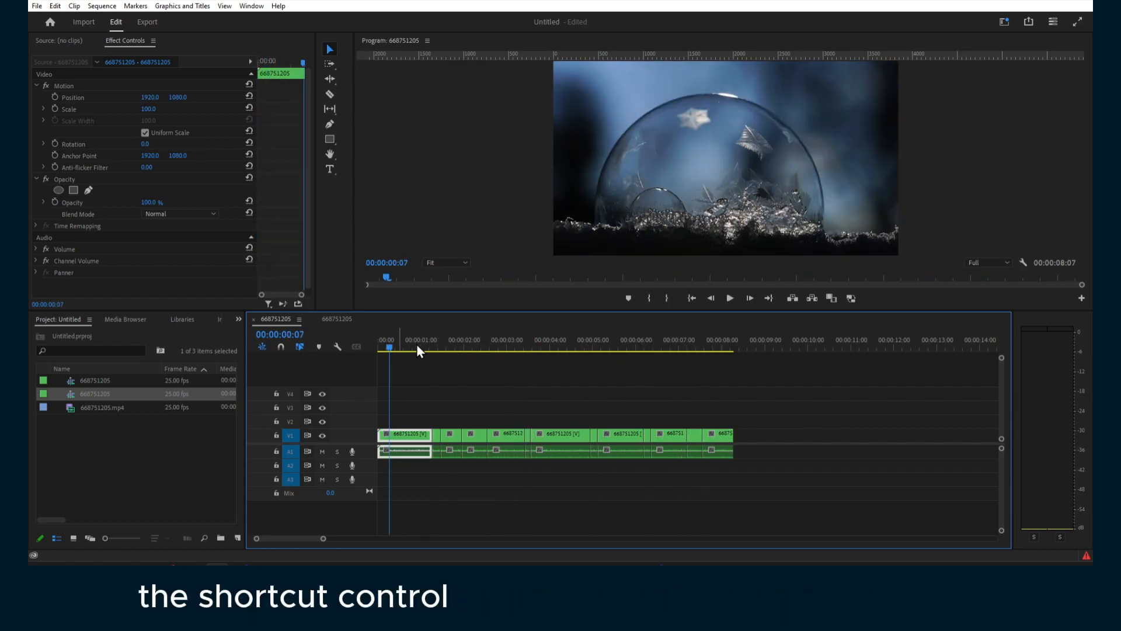
{"action": "key", "text": "ctrl+k"}
{"action": "left_click", "coordinate": [436, 346]}
{"action": "key", "text": "ctrl+k"}
{"action": "left_click", "coordinate": [414, 346]}
{"action": "key", "text": "ctrl+k"}
{"action": "left_click", "coordinate": [466, 342]}
{"action": "key", "text": "ctrl+k"}
Step: Split the clips in the rest of the sequence at several points, including 00:00:05:21, 00:00:06:21 and 00:00:05:17
{"action": "left_click", "coordinate": [502, 342]}
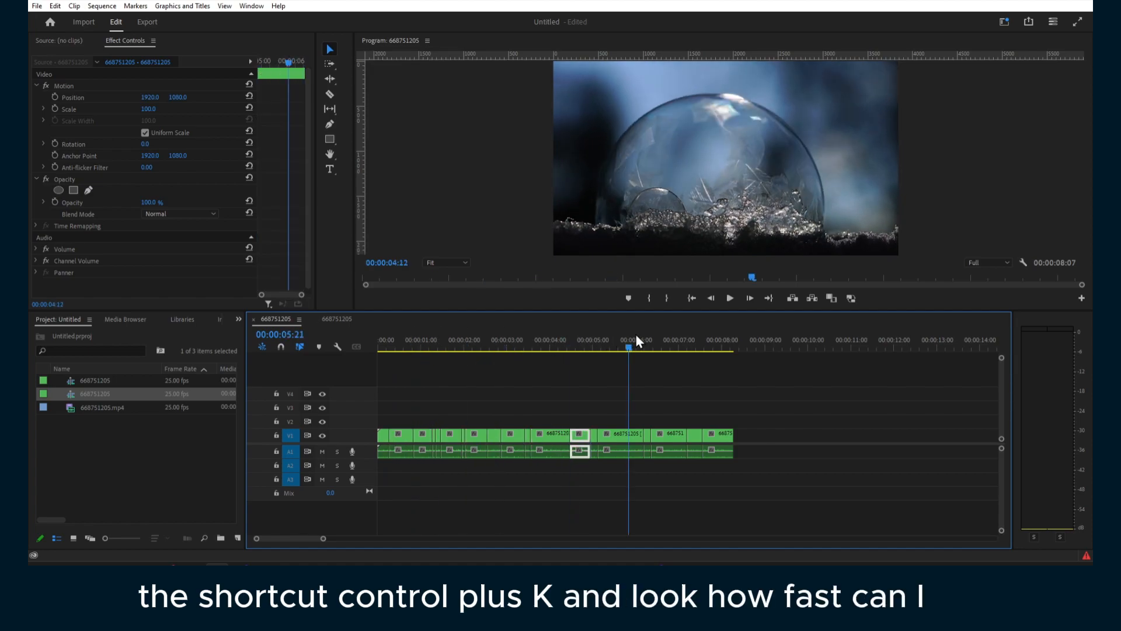
{"action": "key", "text": "ctrl+k"}
{"action": "left_click", "coordinate": [672, 346]}
{"action": "left_click", "coordinate": [708, 347]}
{"action": "key", "text": "ctrl+k"}
{"action": "left_click", "coordinate": [672, 347]}
{"action": "key", "text": "ctrl+k"}
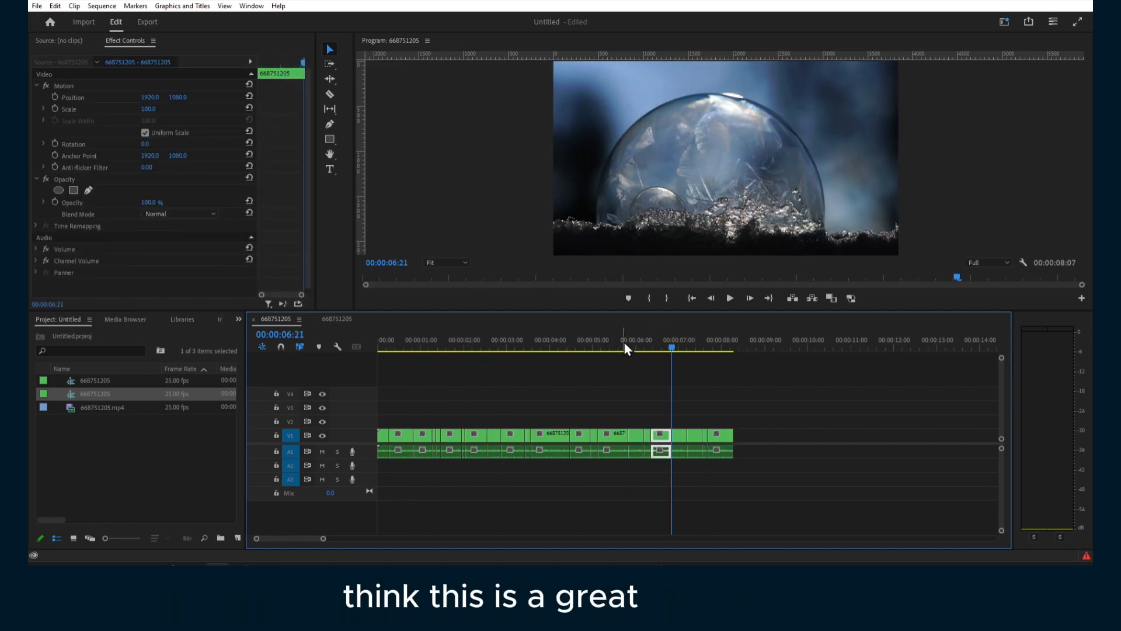
{"action": "left_click", "coordinate": [622, 345]}
{"action": "key", "text": "ctrl+k"}
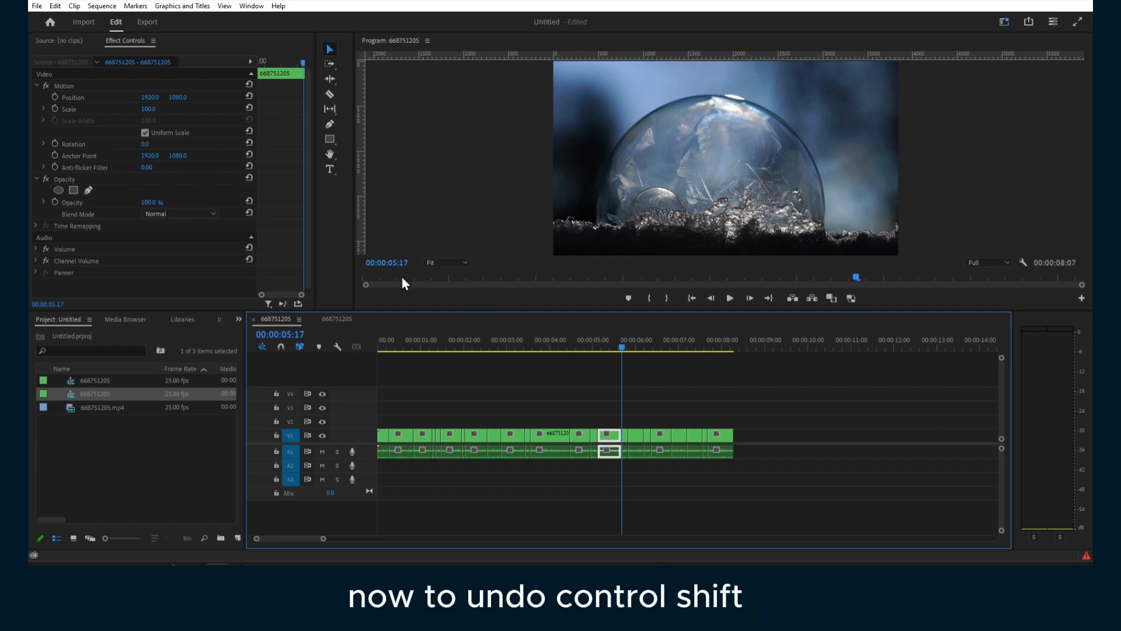
Step: Clear the clip selection and undo the last few cuts
{"action": "left_click", "coordinate": [529, 408]}
{"action": "key", "text": "ctrl+z"}
{"action": "key", "text": "ctrl+z"}
{"action": "key", "text": "ctrl+z"}
{"action": "key", "text": "ctrl+z"}
{"action": "key", "text": "ctrl+z"}
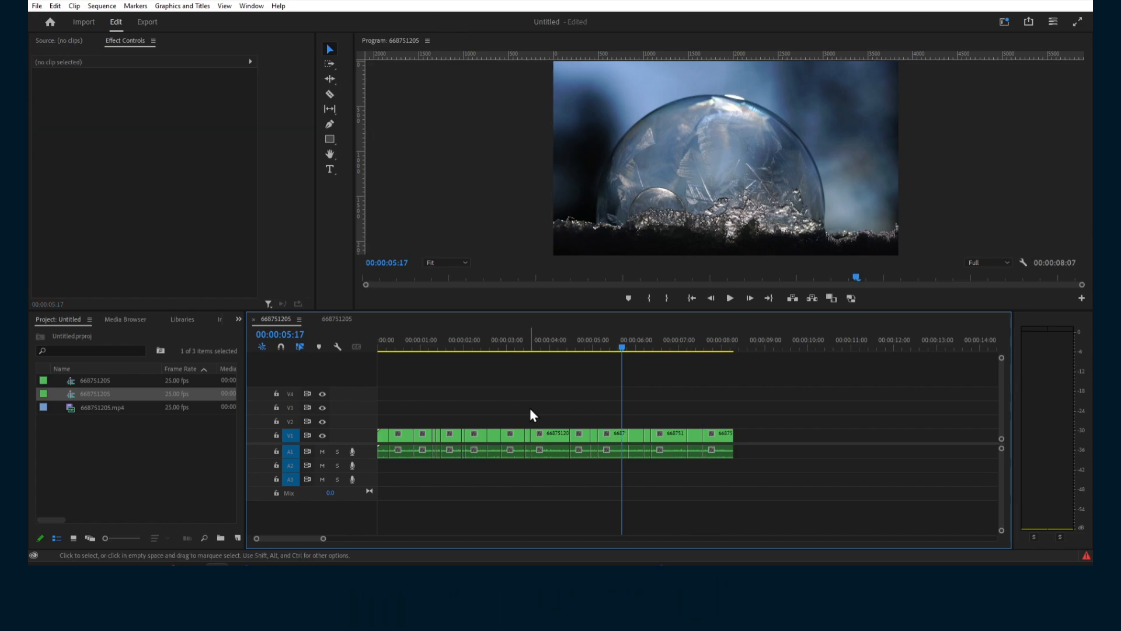
{"action": "key", "text": "ctrl+shift+z"}
{"action": "key", "text": "ctrl+shift+z"}
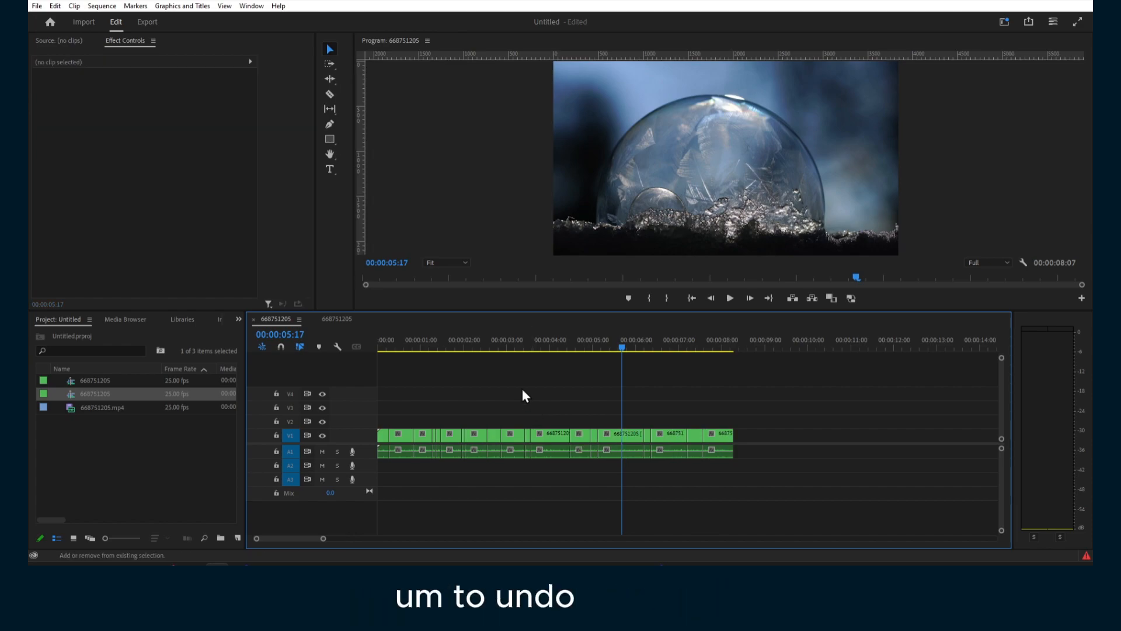
Step: Look up the shortcuts of the Undo and Redo commands and redo all the undone cuts
{"action": "left_click", "coordinate": [62, 4]}
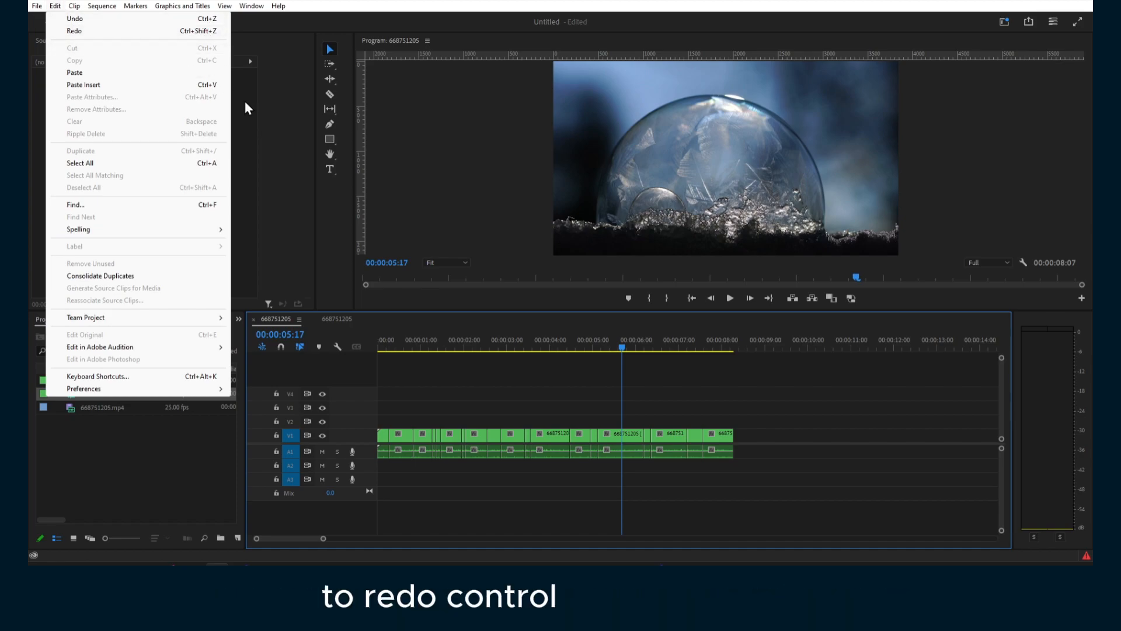
{"action": "left_click", "coordinate": [419, 389]}
{"action": "key", "text": "ctrl+shift+z"}
{"action": "key", "text": "ctrl+shift+z"}
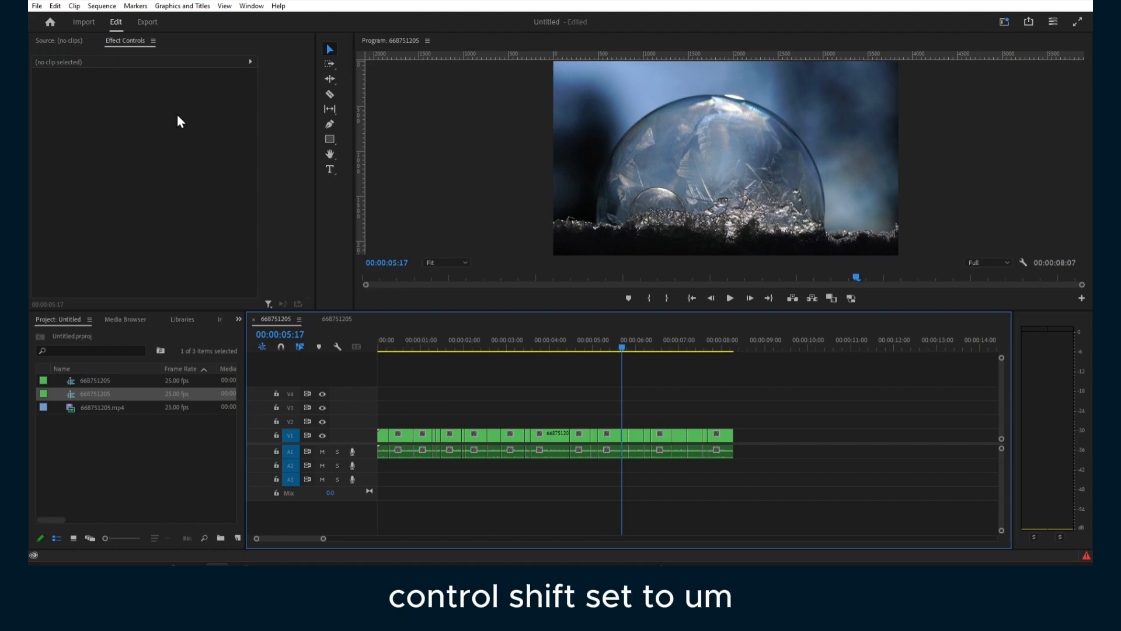
{"action": "left_click", "coordinate": [75, 6]}
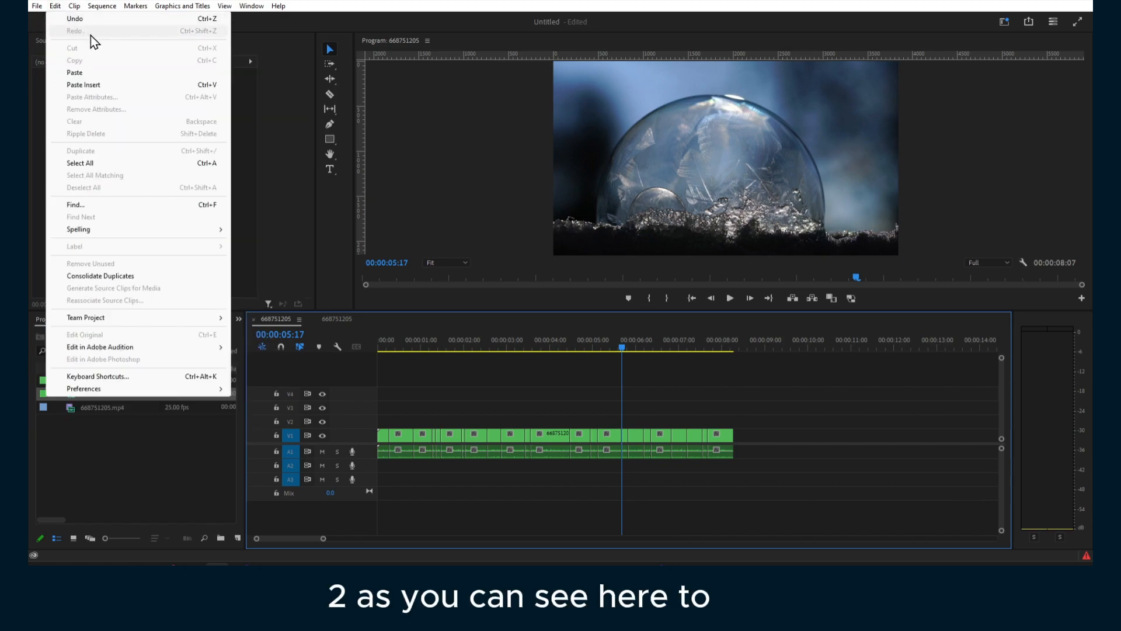
{"action": "left_click", "coordinate": [516, 362]}
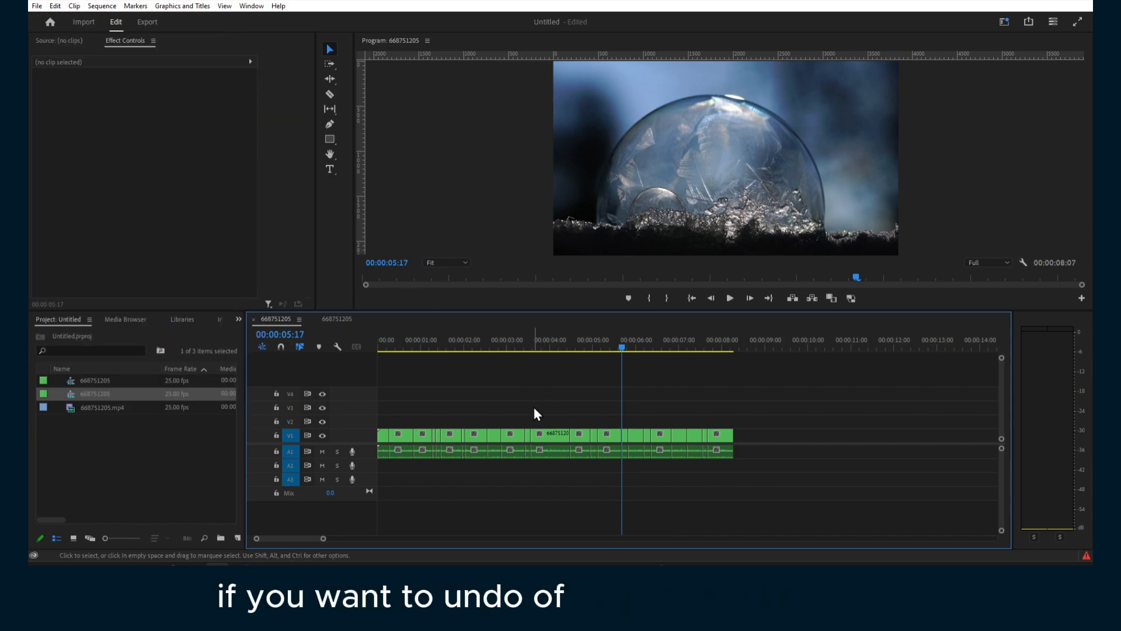
Step: Undo all the quick cuts and also the end trim of the last clip
{"action": "key", "text": "ctrl+z"}
{"action": "key", "text": "ctrl+z"}
{"action": "key", "text": "ctrl+z"}
{"action": "key", "text": "ctrl+z"}
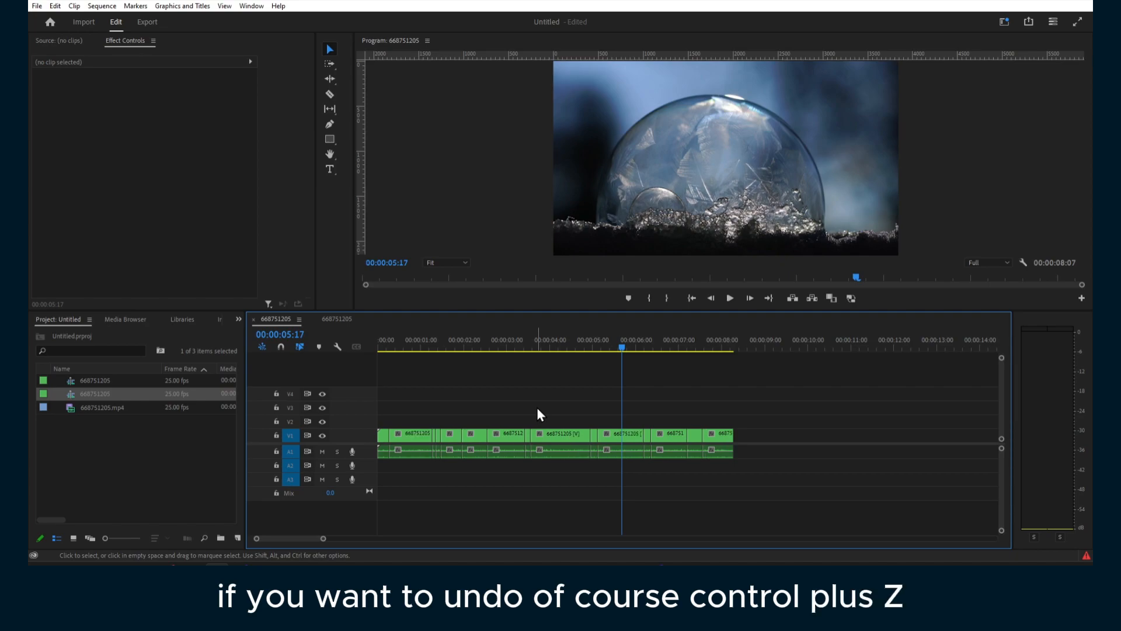
{"action": "key", "text": "ctrl+z"}
{"action": "key", "text": "ctrl+z"}
{"action": "key", "text": "ctrl+z"}
{"action": "key", "text": "ctrl+z"}
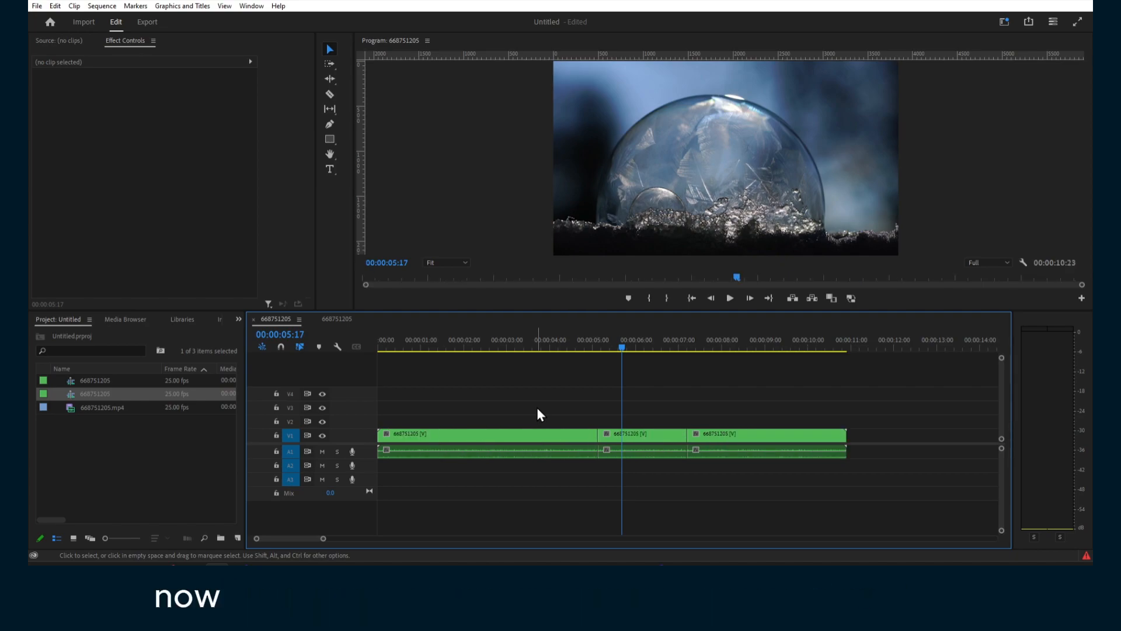
Step: Select the first clip, lock audio track A1 and stop the running playback
{"action": "left_click", "coordinate": [550, 439]}
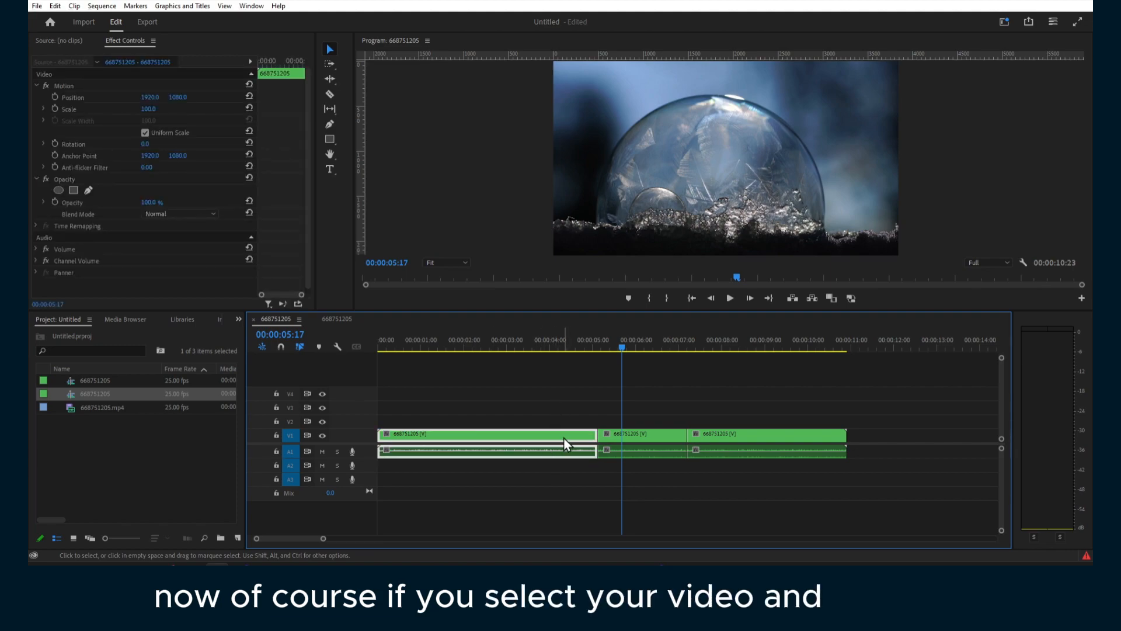
{"action": "left_click", "coordinate": [349, 454]}
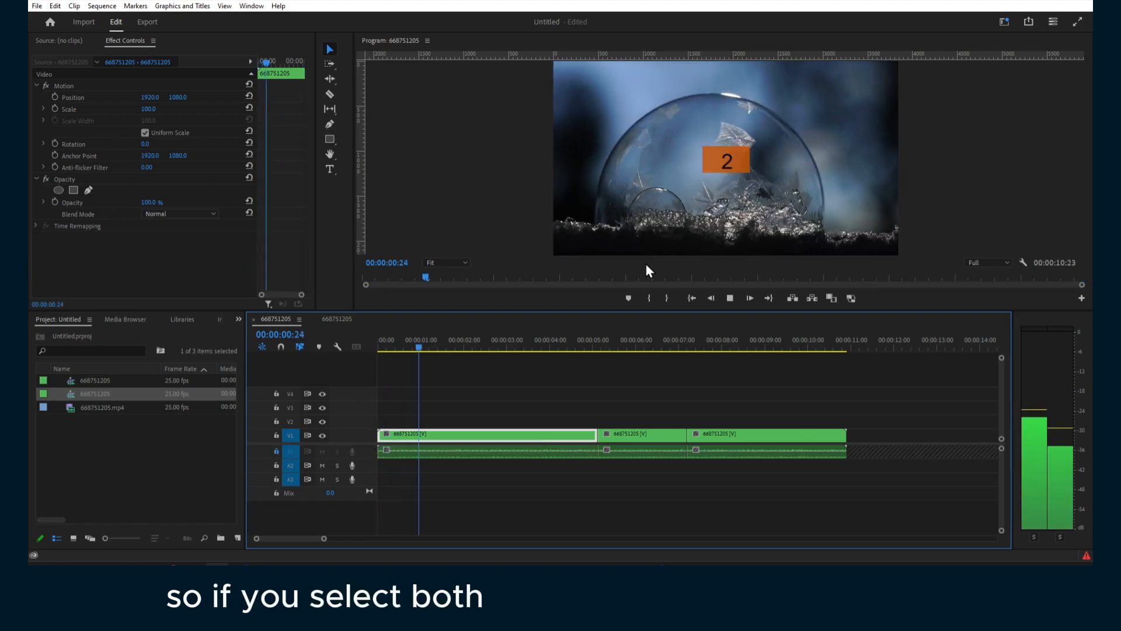
{"action": "left_click", "coordinate": [730, 297]}
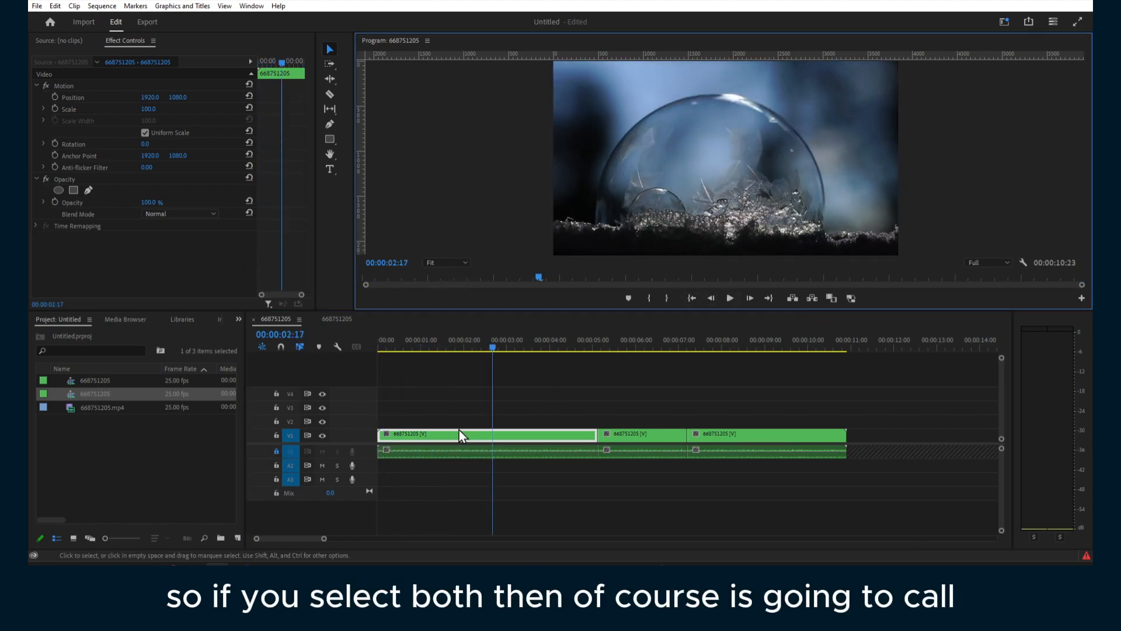
Step: Return to the main sequence from the nested one and split only the first clip's video at 00:00:00:24
{"action": "double_click", "coordinate": [493, 433]}
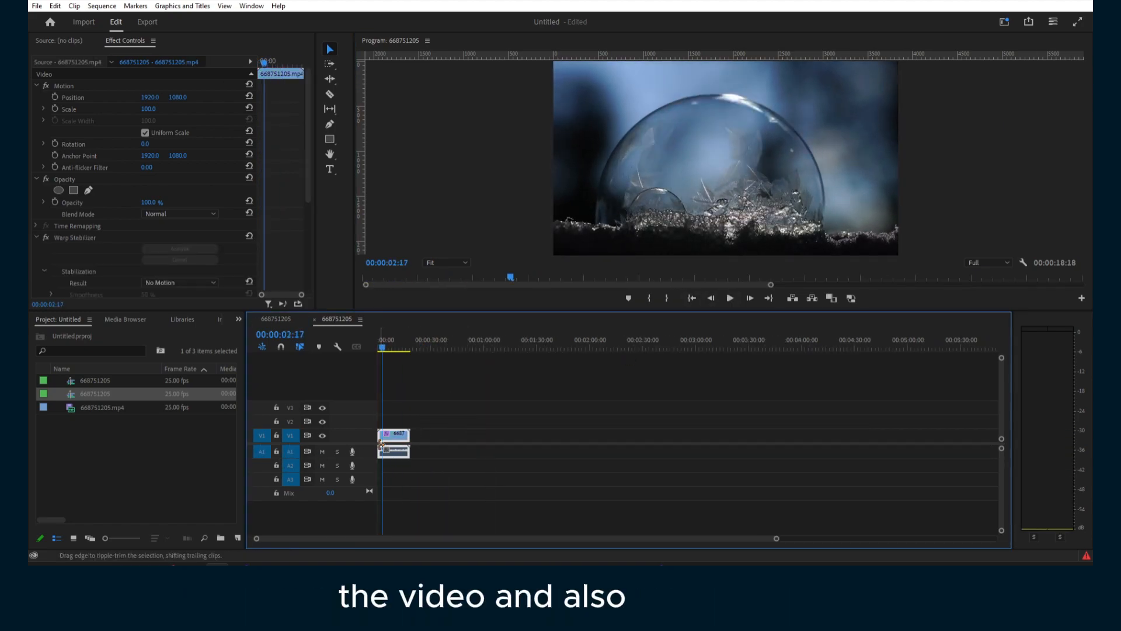
{"action": "left_click", "coordinate": [276, 319]}
{"action": "left_click_drag", "start_coordinate": [465, 345], "coordinate": [418, 349]}
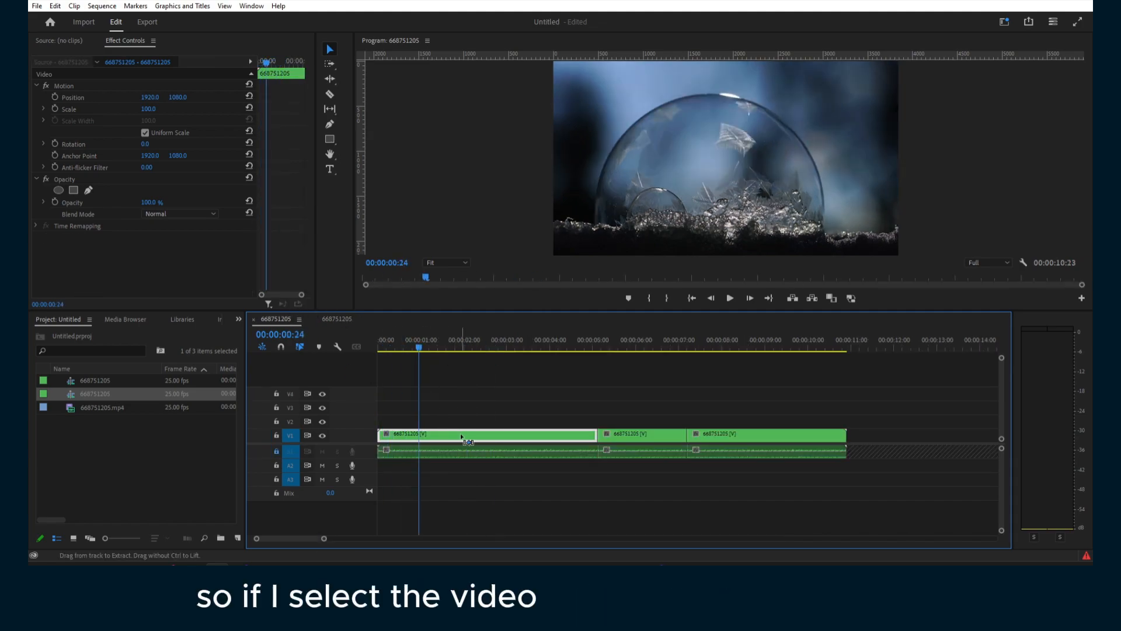
{"action": "key", "text": "ctrl+k"}
Step: Move the playhead to 00:00:04:03, unlock audio track A1 and select the first clip's audio
{"action": "left_click_drag", "start_coordinate": [419, 346], "coordinate": [450, 346]}
{"action": "left_click_drag", "start_coordinate": [576, 341], "coordinate": [556, 344]}
{"action": "left_click", "coordinate": [277, 451]}
{"action": "left_click", "coordinate": [433, 449]}
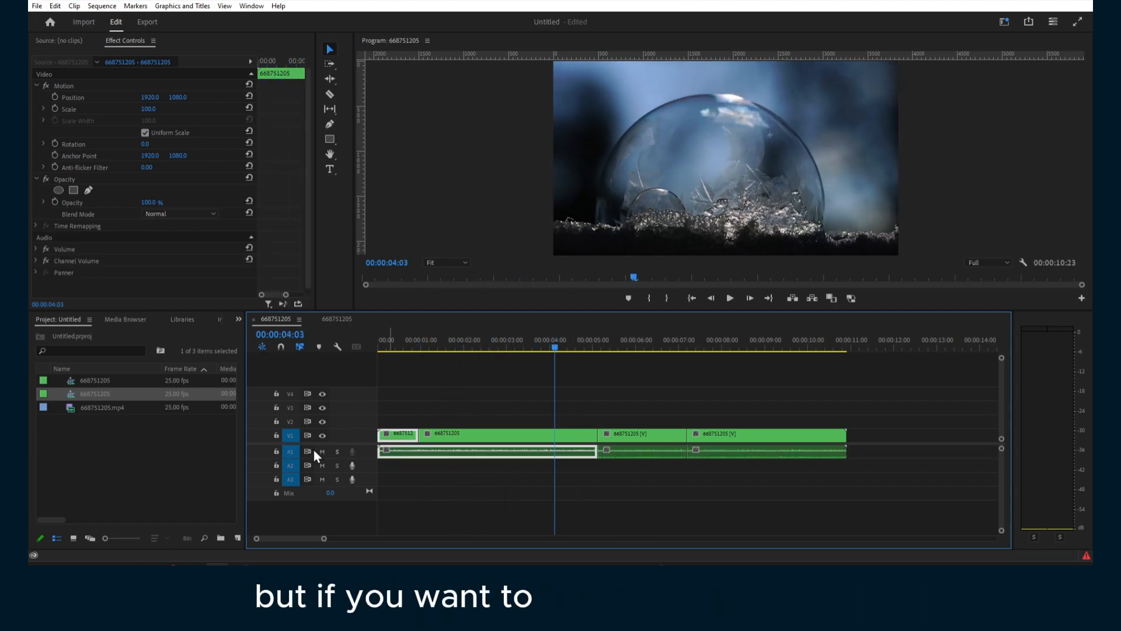
Step: Unlink the first clip's video from its audio and return the playhead to the start of the sequence
{"action": "right_click", "coordinate": [403, 435]}
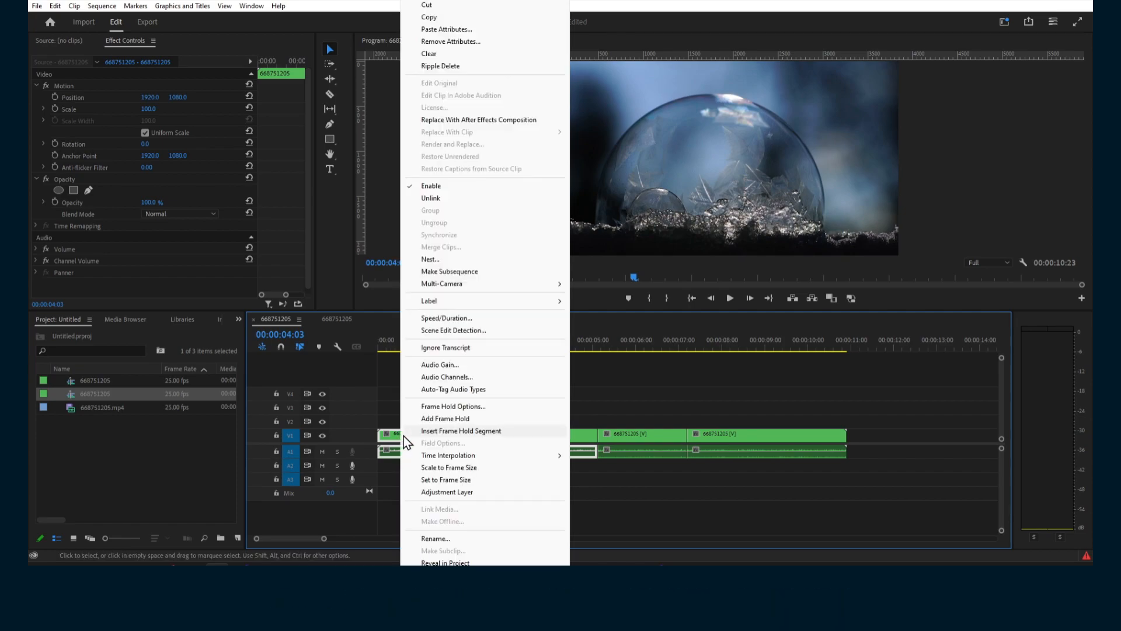
{"action": "left_click", "coordinate": [444, 200]}
{"action": "left_click", "coordinate": [411, 433]}
{"action": "left_click_drag", "start_coordinate": [435, 340], "coordinate": [377, 348]}
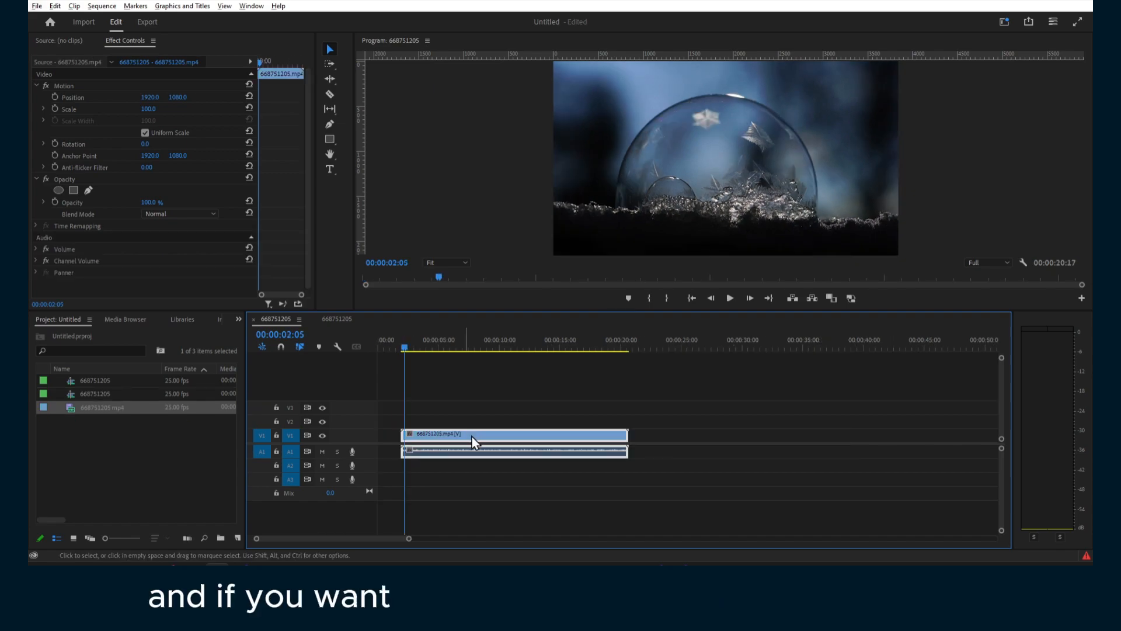
Step: Unlink the 668751205.mp4 clip's video from its audio and move only the video to start at about 00:00:24:04 on V1
{"action": "left_click_drag", "start_coordinate": [499, 434], "coordinate": [472, 443]}
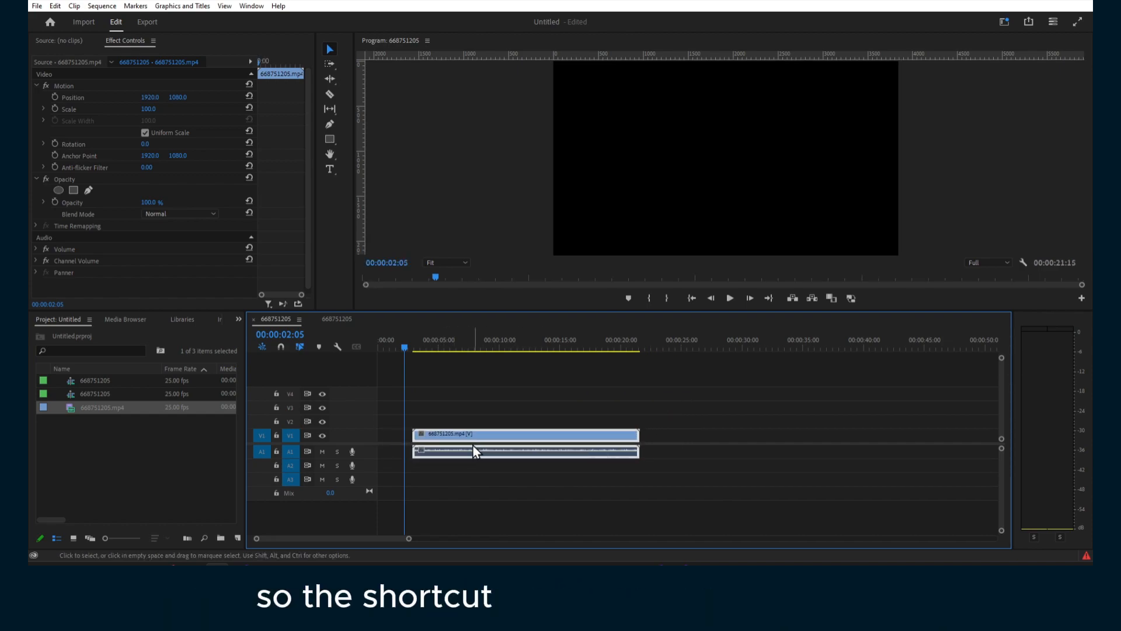
{"action": "key", "text": "ctrl+l"}
{"action": "left_click_drag", "start_coordinate": [450, 433], "coordinate": [710, 433]}
Step: Delete the detached audio of the 668751205.mp4 clip from track A1
{"action": "left_click", "coordinate": [590, 451]}
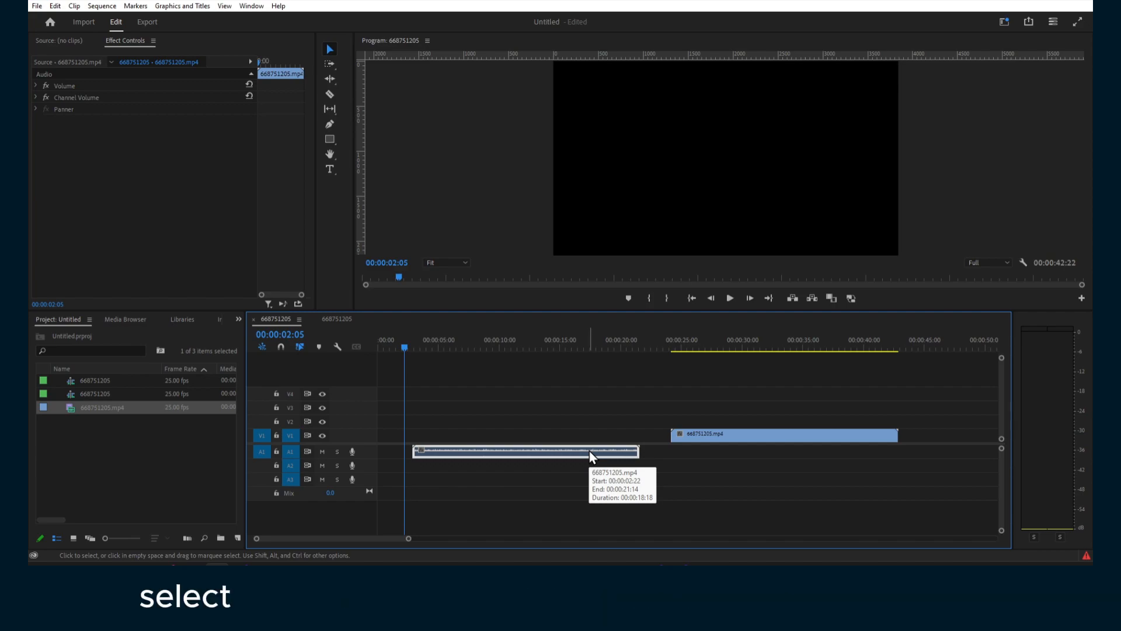
{"action": "key", "text": "Delete"}
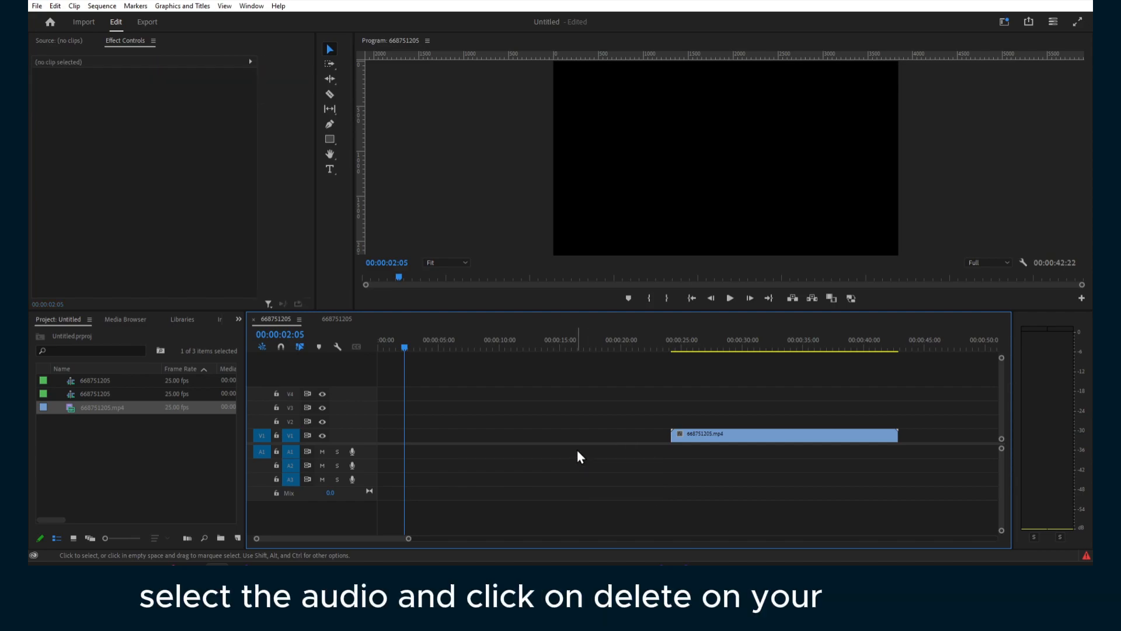
Step: Add the text HAPPY over the upper part of the video at 00:00:29:10 with the Type tool
{"action": "left_click", "coordinate": [552, 357]}
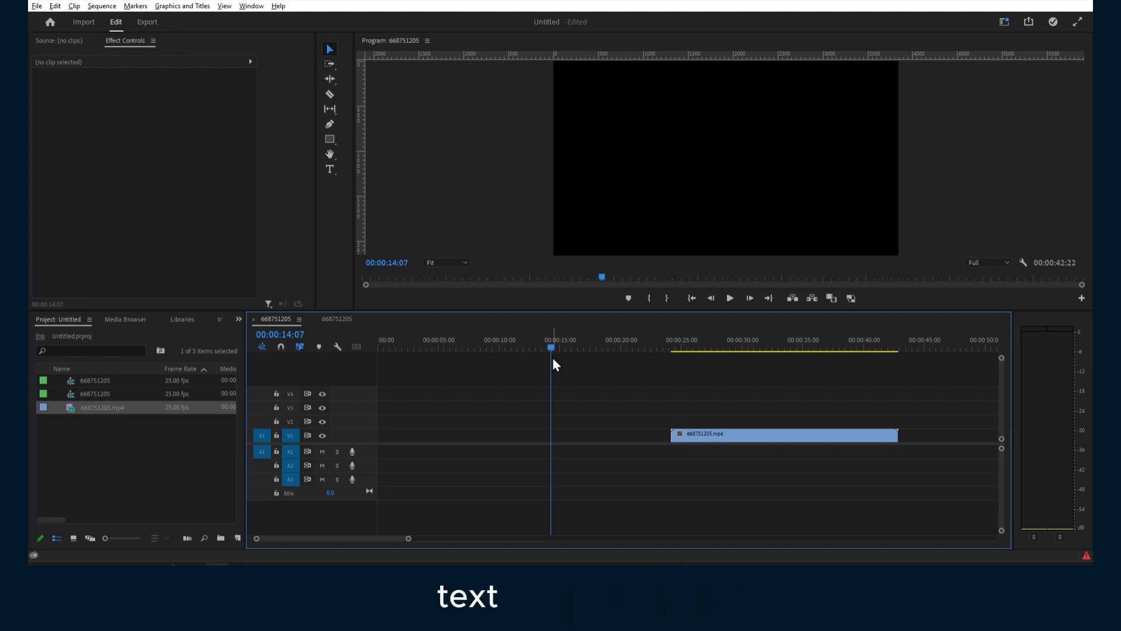
{"action": "key", "text": "t"}
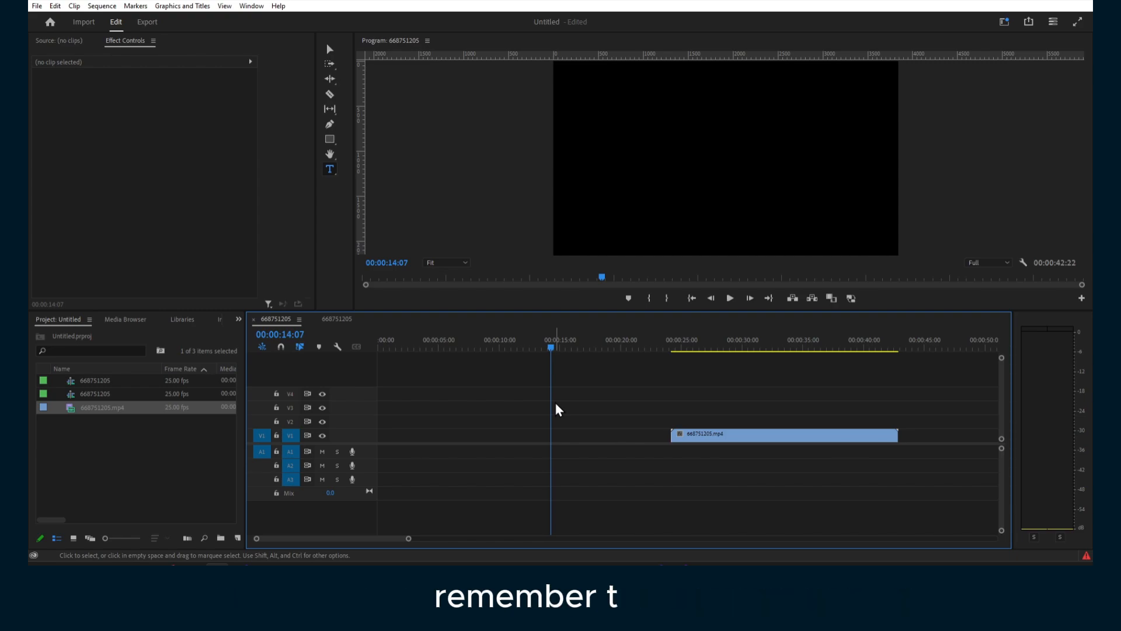
{"action": "left_click_drag", "start_coordinate": [533, 347], "coordinate": [434, 346]}
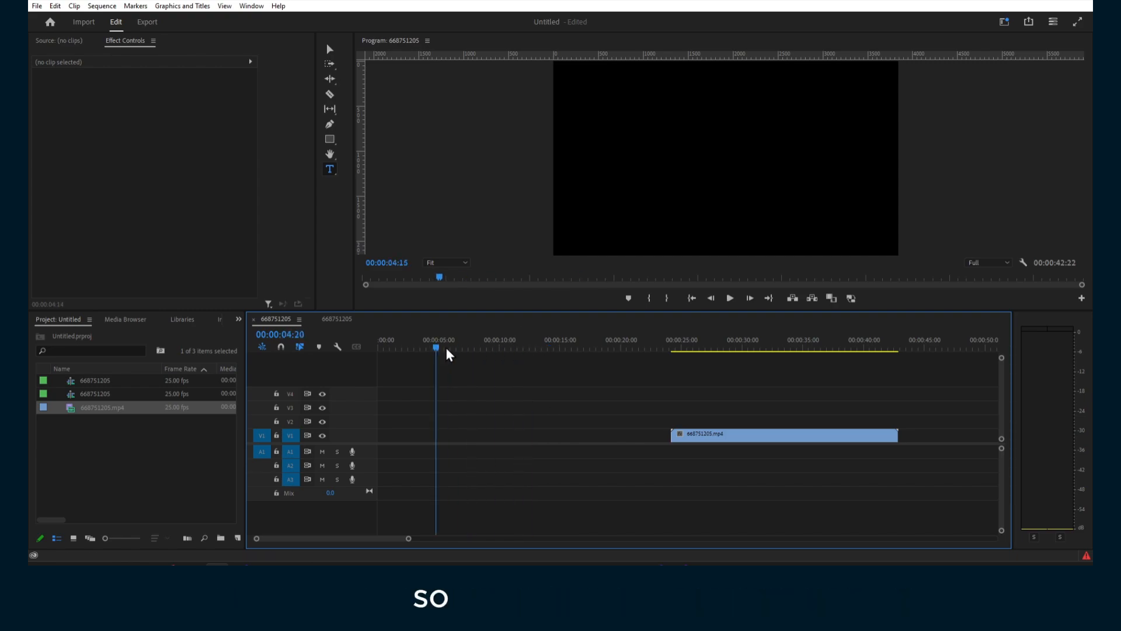
{"action": "left_click", "coordinate": [736, 347]}
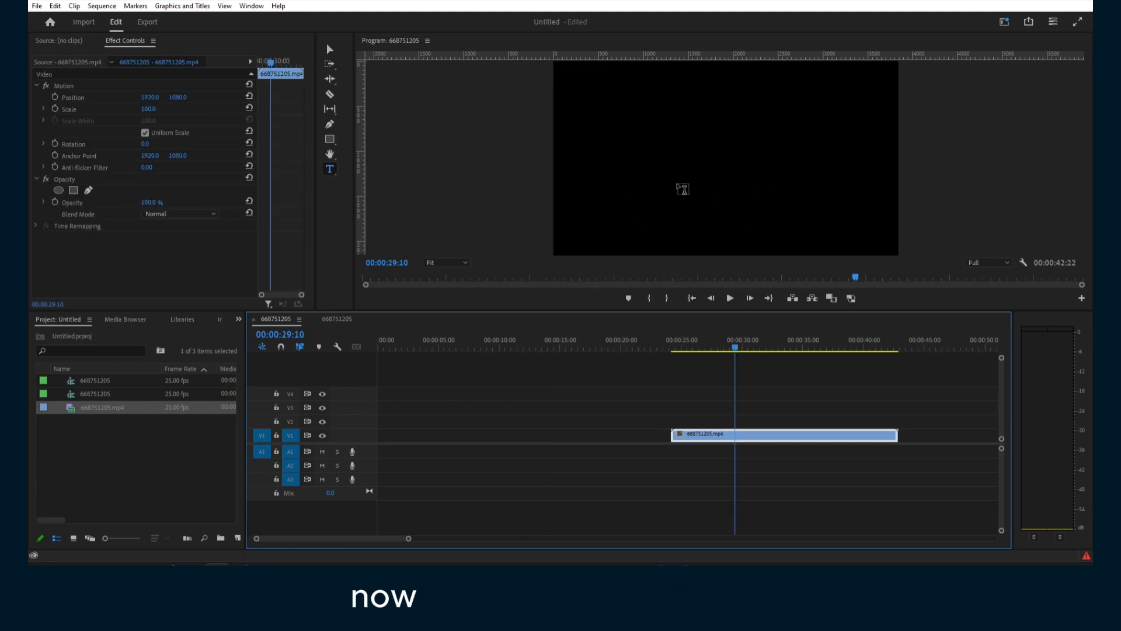
{"action": "left_click_drag", "start_coordinate": [615, 97], "coordinate": [775, 185]}
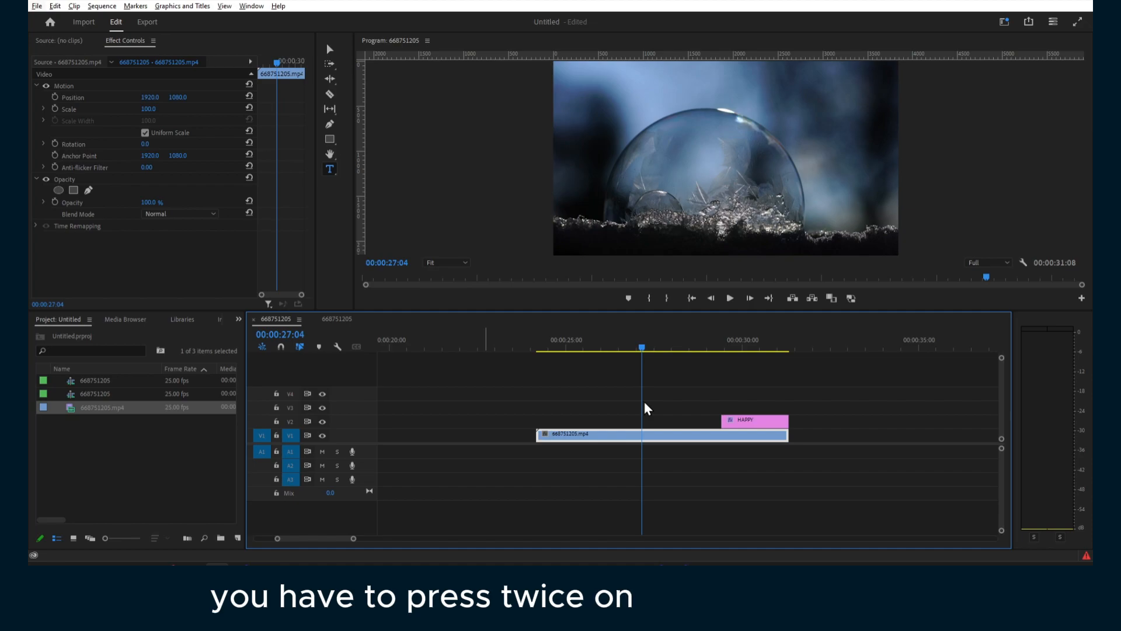
Step: Ripple trim everything after the playhead at 00:00:27:04, move the playhead to 00:00:31:00 and undo the trim
{"action": "key", "text": "alt+w"}
{"action": "key", "text": "w"}
{"action": "left_click", "coordinate": [639, 421]}
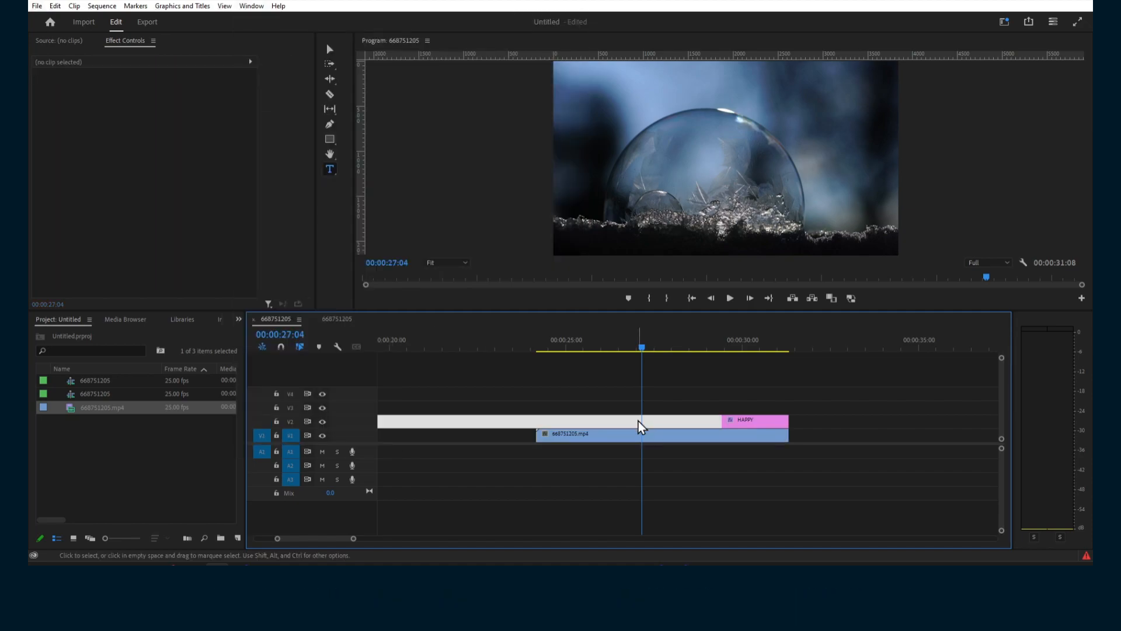
{"action": "left_click_drag", "start_coordinate": [817, 402], "coordinate": [611, 471]}
{"action": "key", "text": "w"}
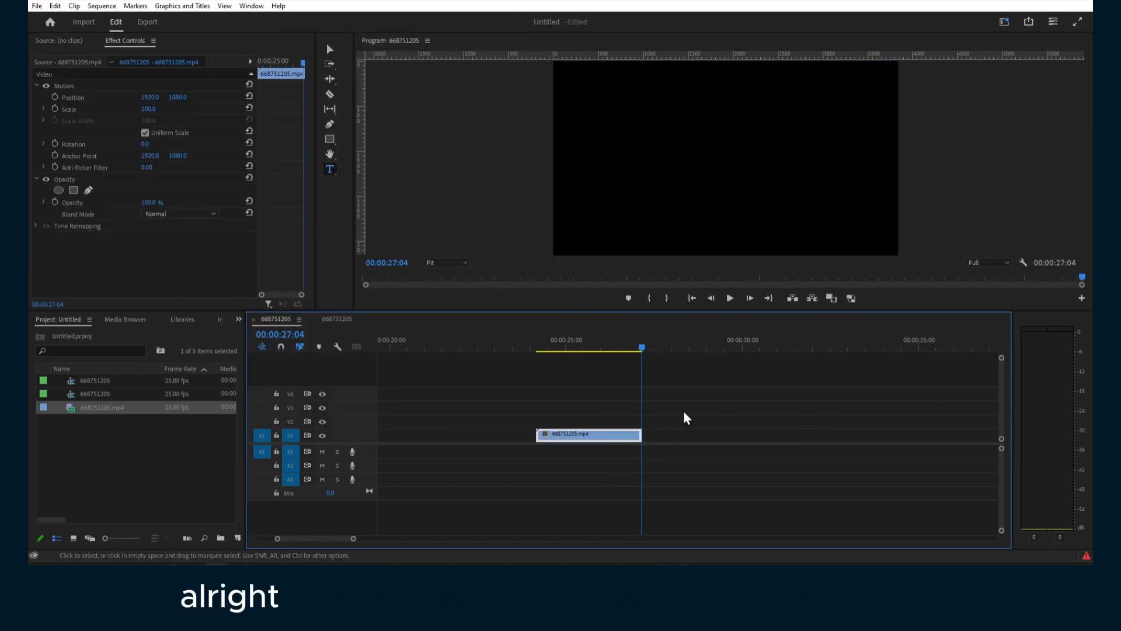
{"action": "left_click_drag", "start_coordinate": [643, 347], "coordinate": [778, 348]}
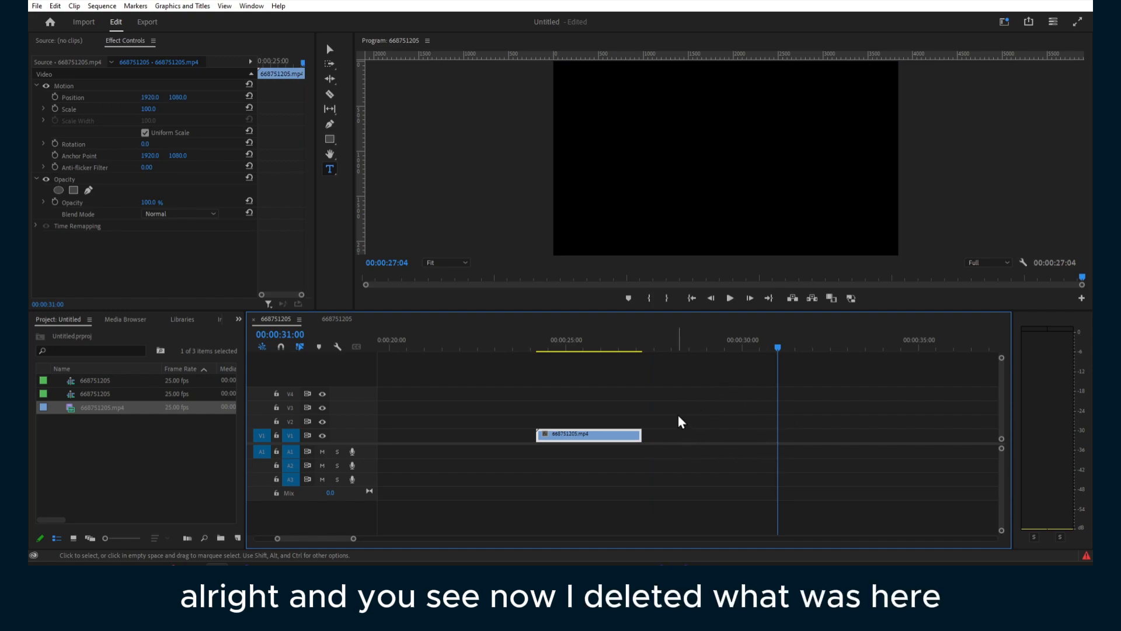
{"action": "key", "text": "ctrl+z"}
Step: Ripple trim the ends of the HAPPY title and the video clip to the playhead at 00:00:30:10
{"action": "left_click", "coordinate": [642, 350]}
{"action": "left_click_drag", "start_coordinate": [694, 350], "coordinate": [756, 349]}
{"action": "left_click", "coordinate": [765, 419]}
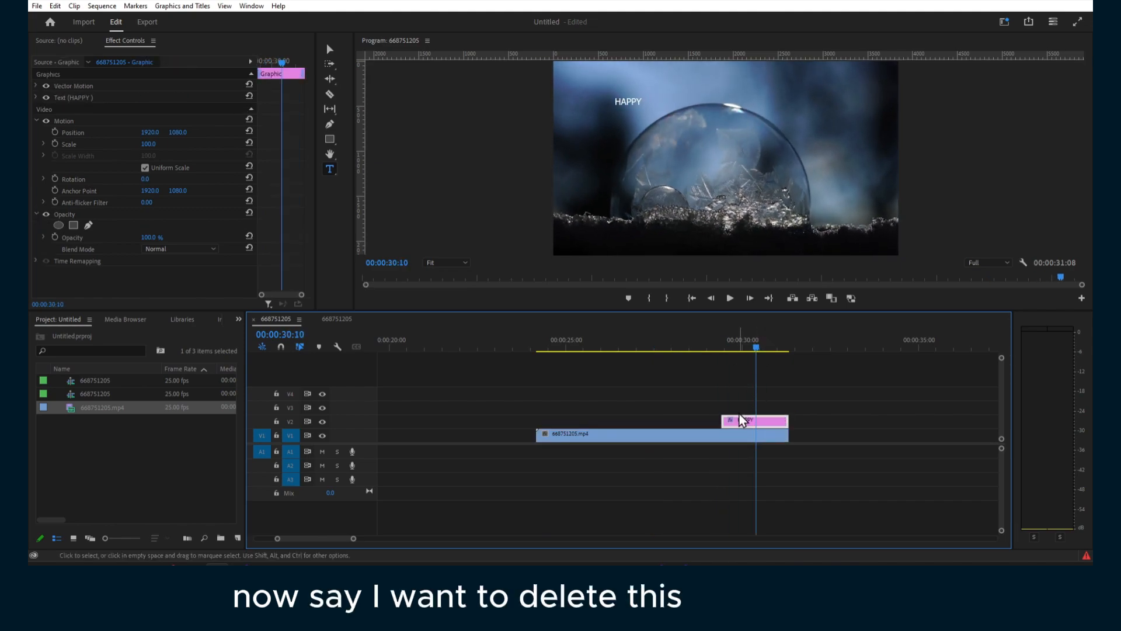
{"action": "key", "text": "w"}
Step: Ripple trim the end of the video clip to the playhead at about 00:00:28 and undo the trim
{"action": "left_click_drag", "start_coordinate": [755, 349], "coordinate": [681, 348]}
{"action": "left_click", "coordinate": [631, 434]}
{"action": "key", "text": "w"}
{"action": "key", "text": "ctrl+z"}
Step: Ripple trim the video clip's start to the playhead, move the playhead to 00:00:27:09 and undo the trim
{"action": "key", "text": "q"}
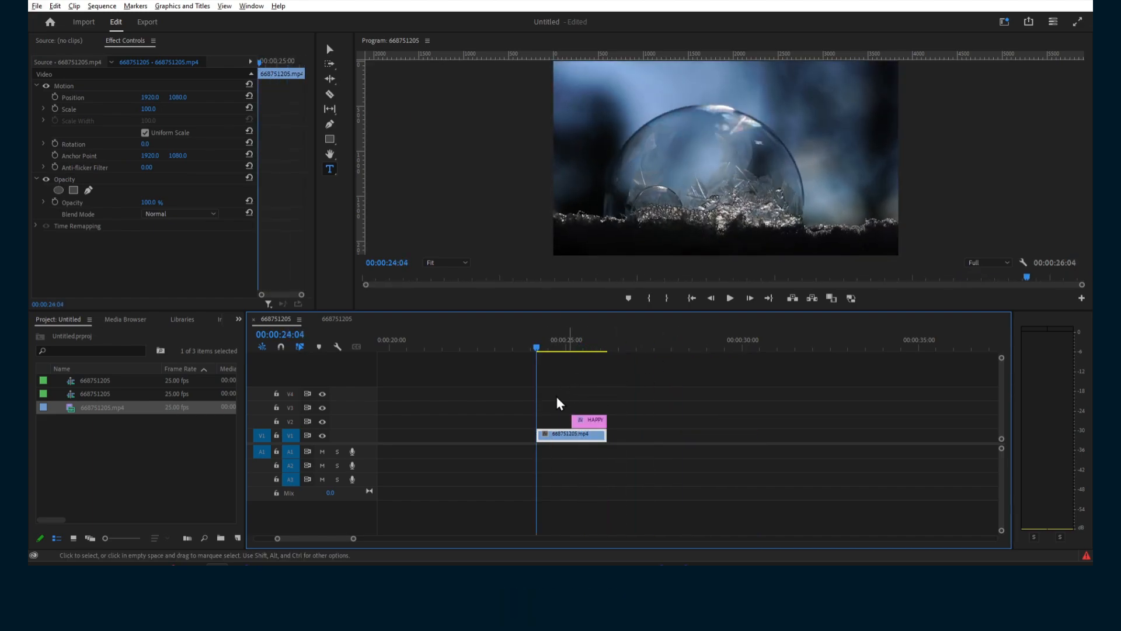
{"action": "left_click_drag", "start_coordinate": [564, 345], "coordinate": [649, 347]}
{"action": "key", "text": "ctrl+z"}
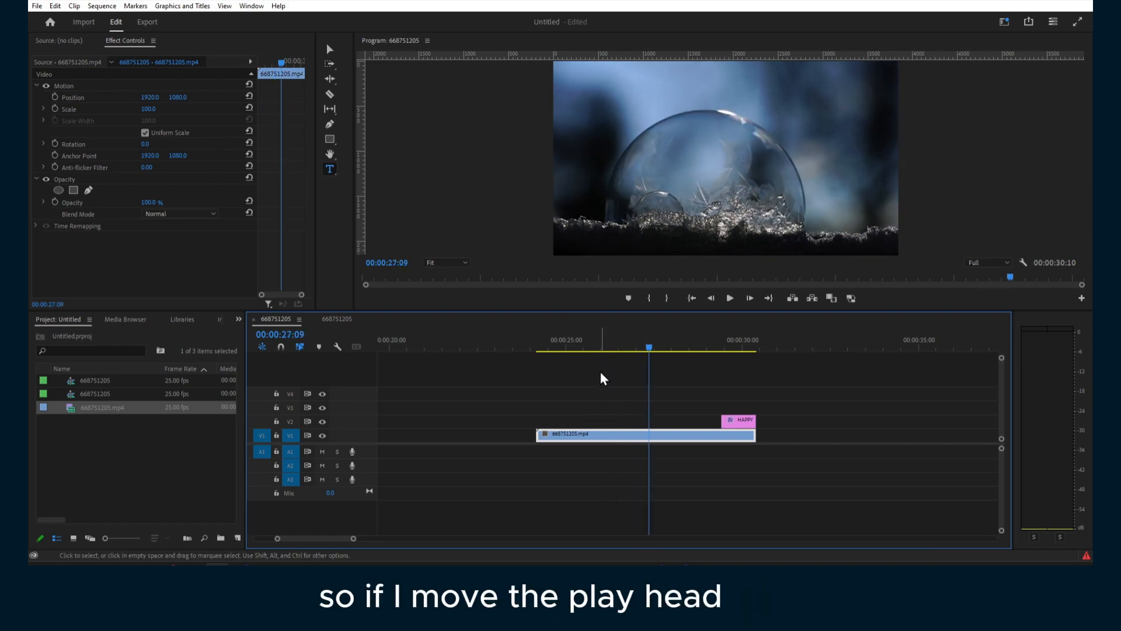
Step: Ripple trim the video clip's start to the playhead at 00:00:27:09 and again at 00:00:27:06, undoing each trim
{"action": "key", "text": "q"}
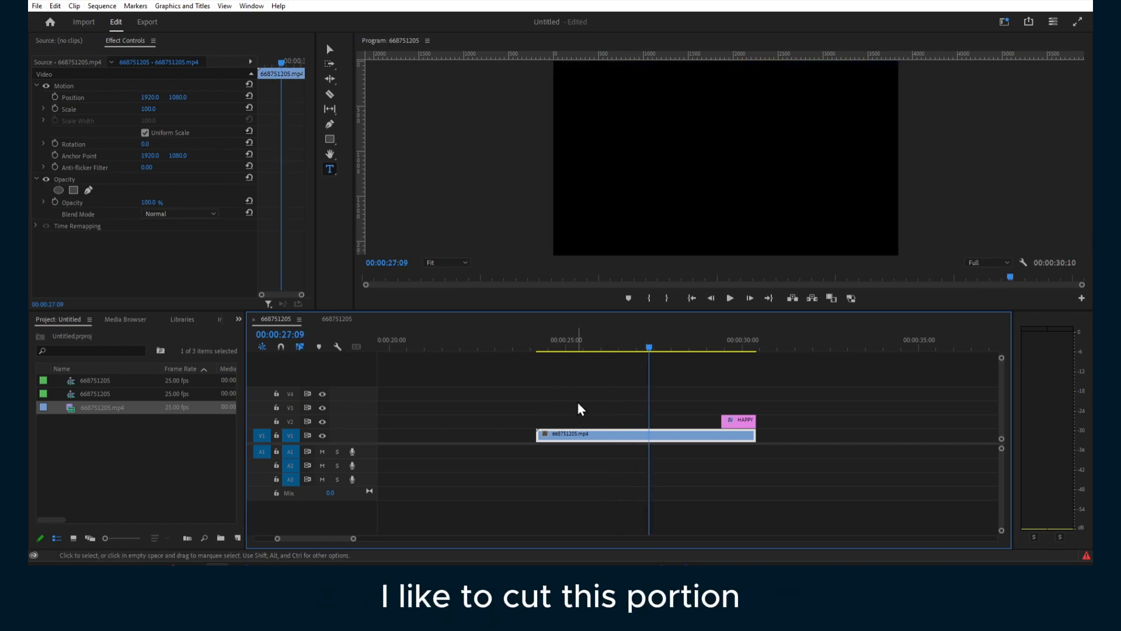
{"action": "key", "text": "q"}
{"action": "left_click_drag", "start_coordinate": [552, 350], "coordinate": [637, 345]}
{"action": "key", "text": "ctrl+z"}
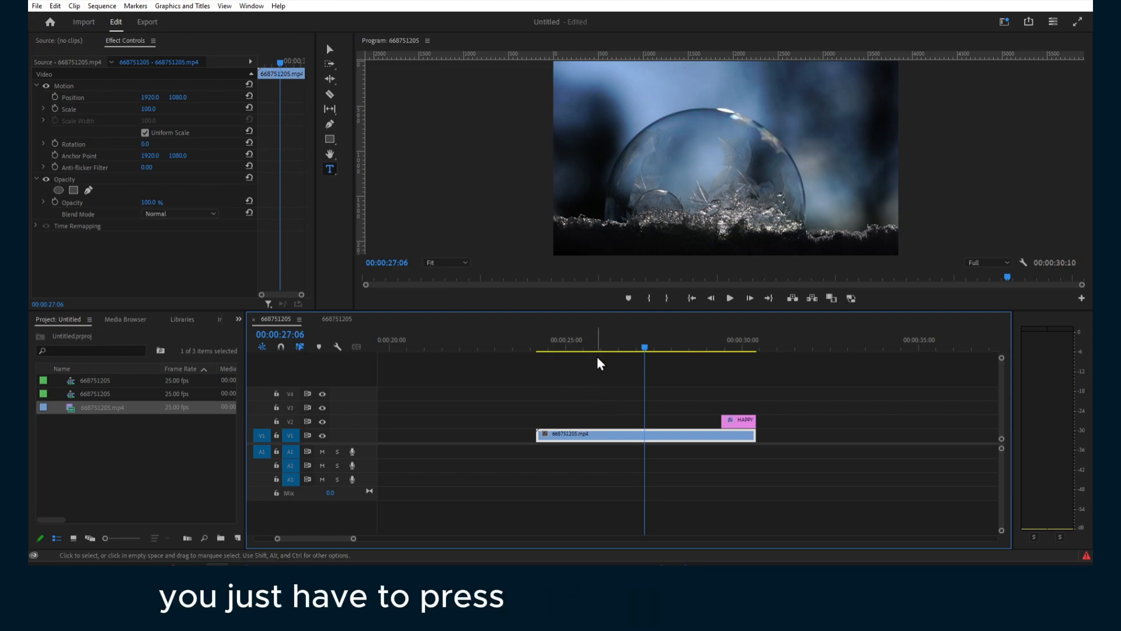
{"action": "key", "text": "q"}
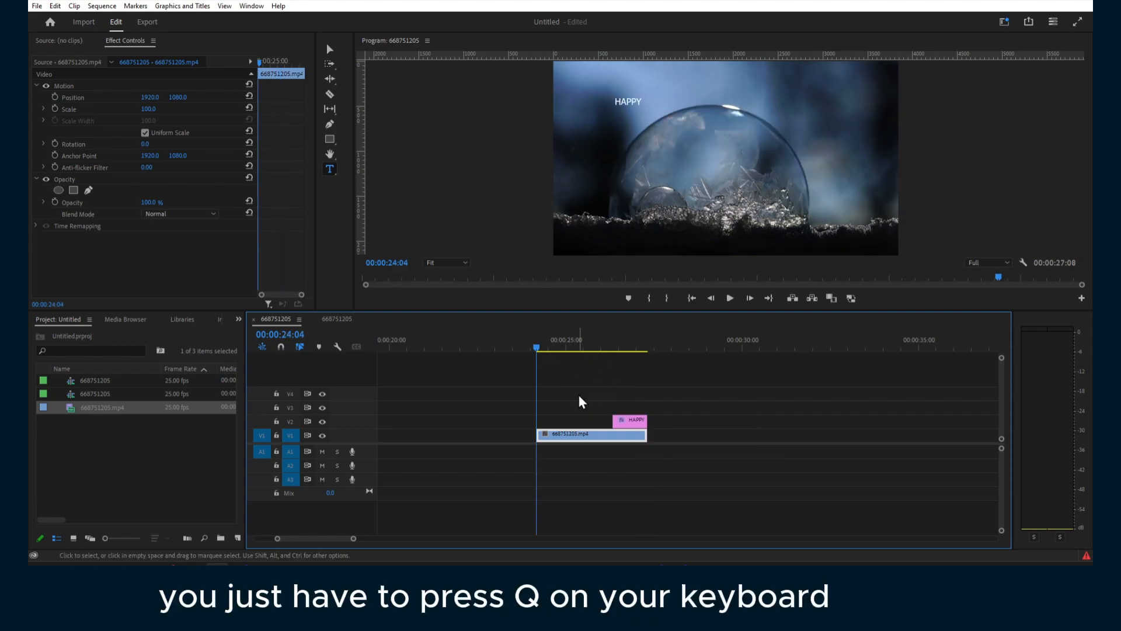
{"action": "key", "text": "ctrl+z"}
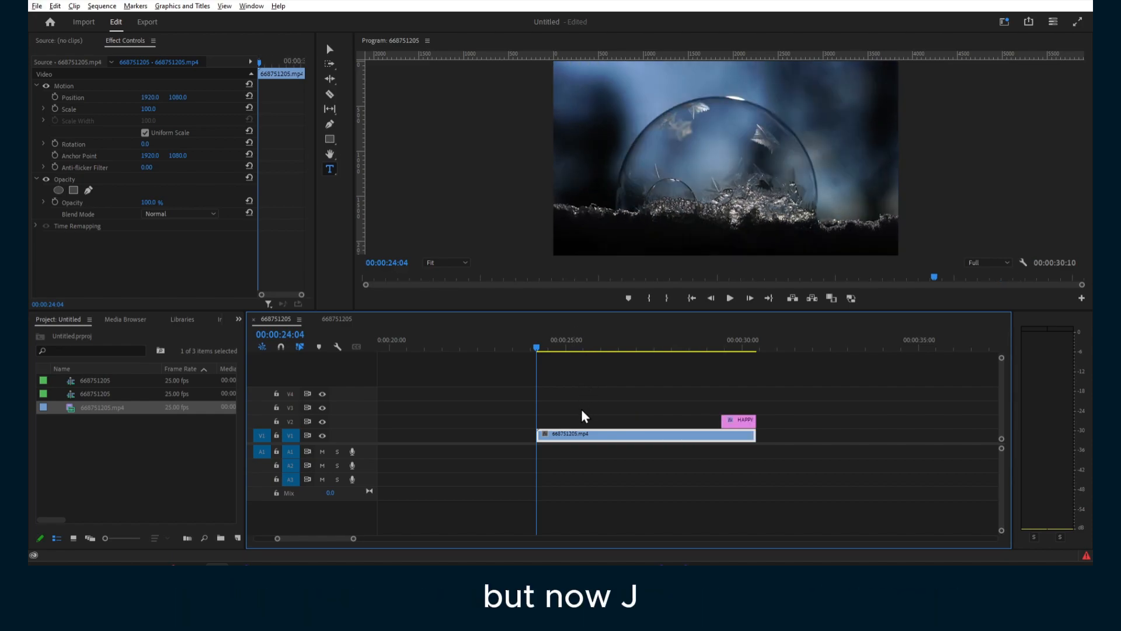
Step: Shuttle the sequence playback backward and forward around the start of the video clip, pausing between the changes of direction
{"action": "key", "text": "j"}
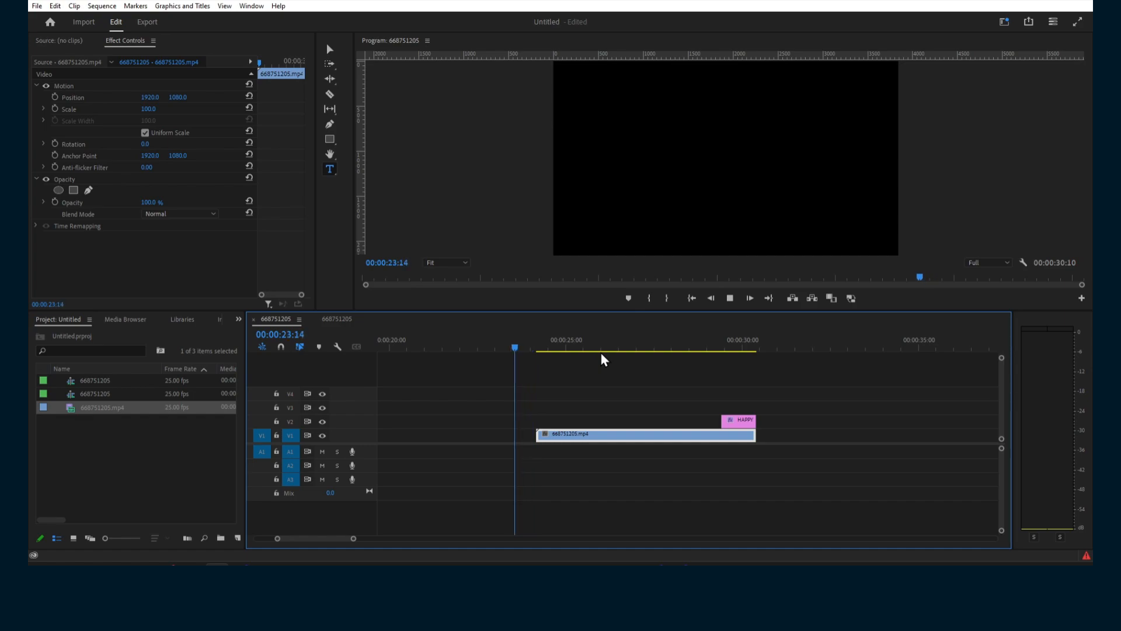
{"action": "key", "text": "k"}
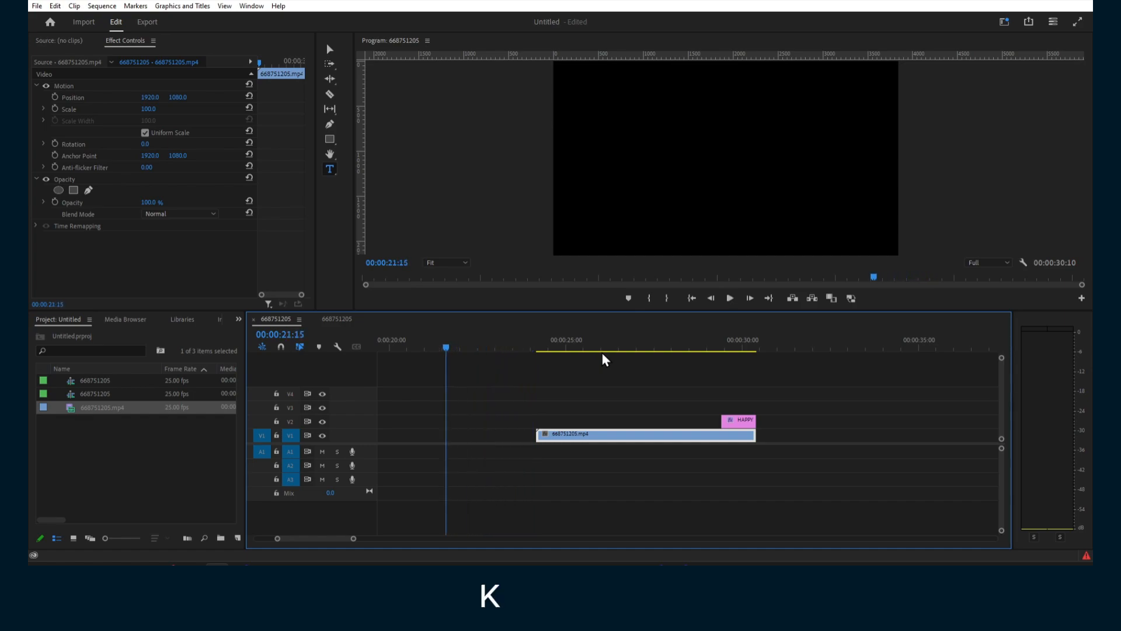
{"action": "key", "text": "l"}
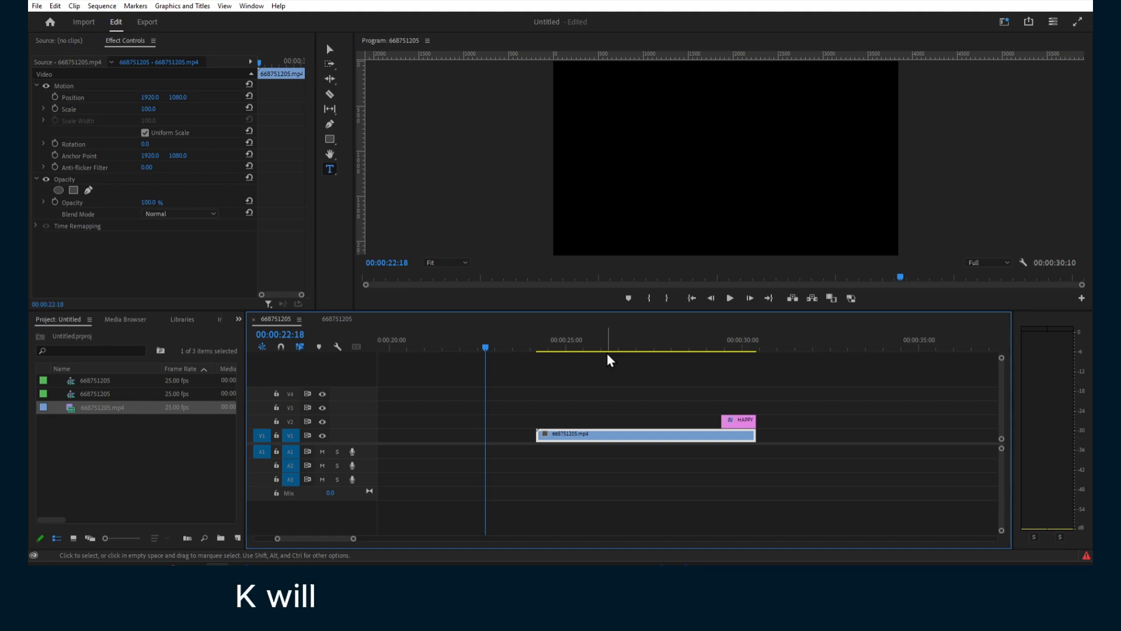
{"action": "key", "text": "j"}
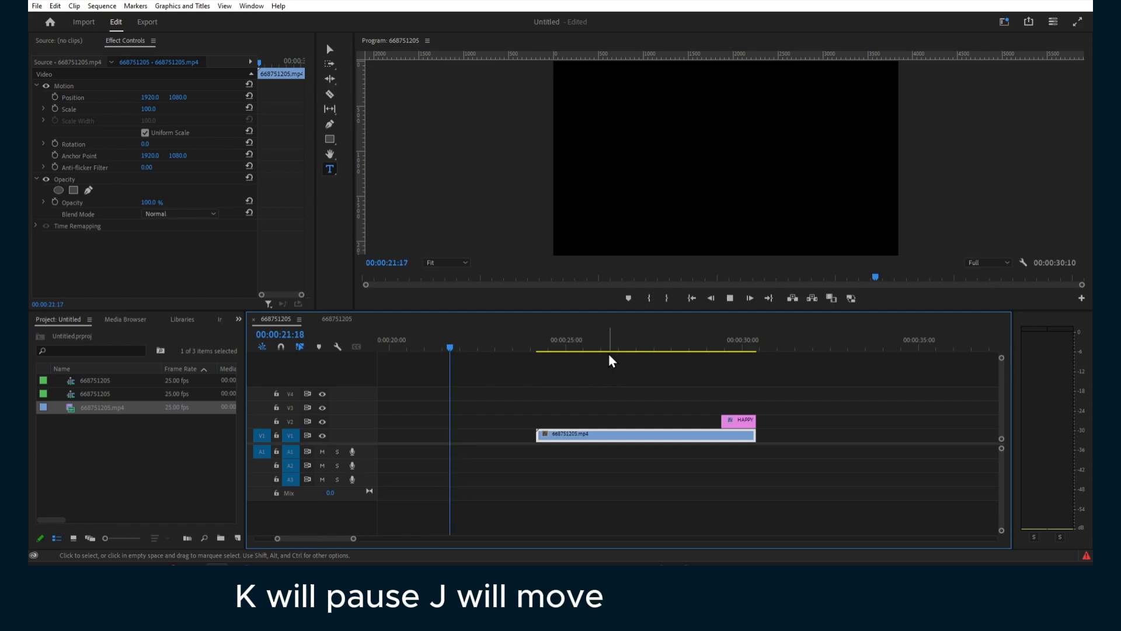
{"action": "key", "text": "k"}
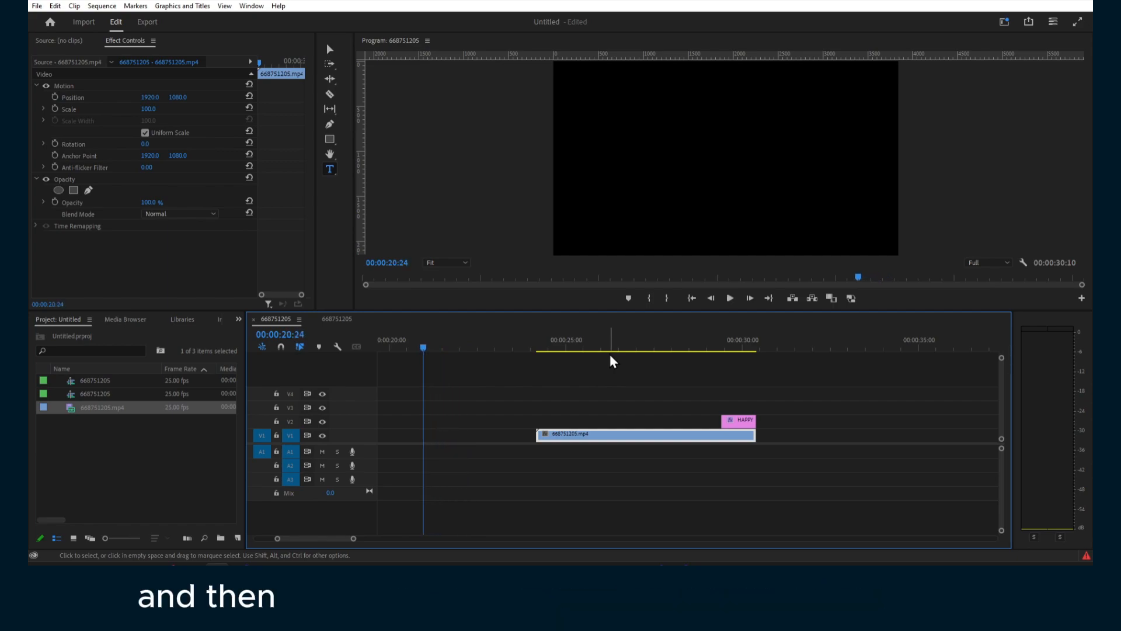
{"action": "key", "text": "l"}
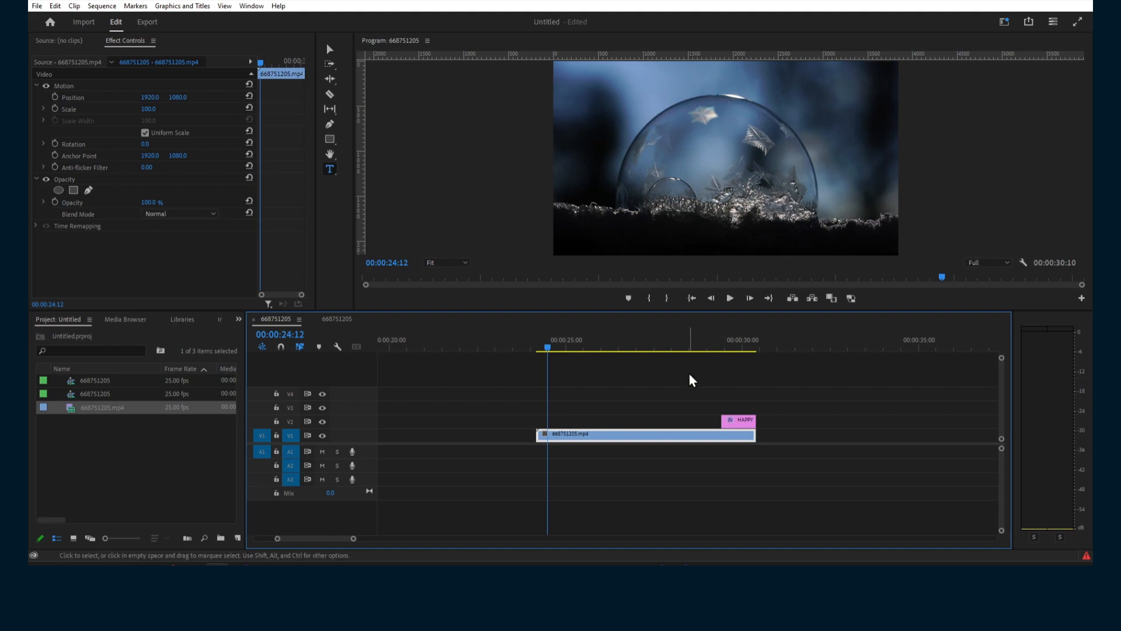
{"action": "key", "text": "space"}
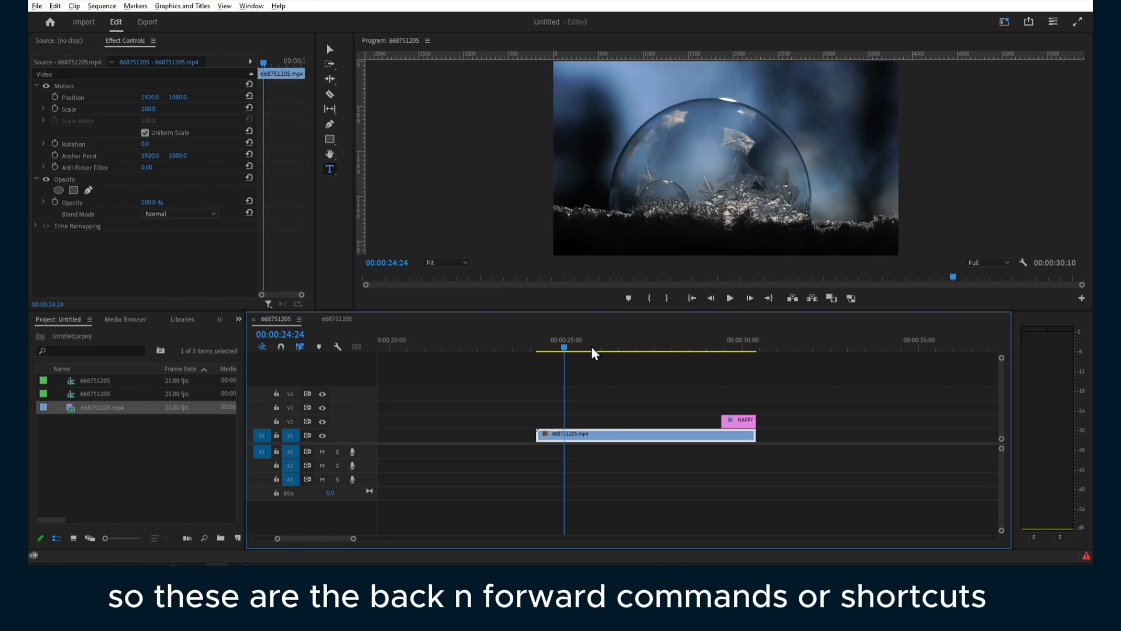
{"action": "key", "text": "j"}
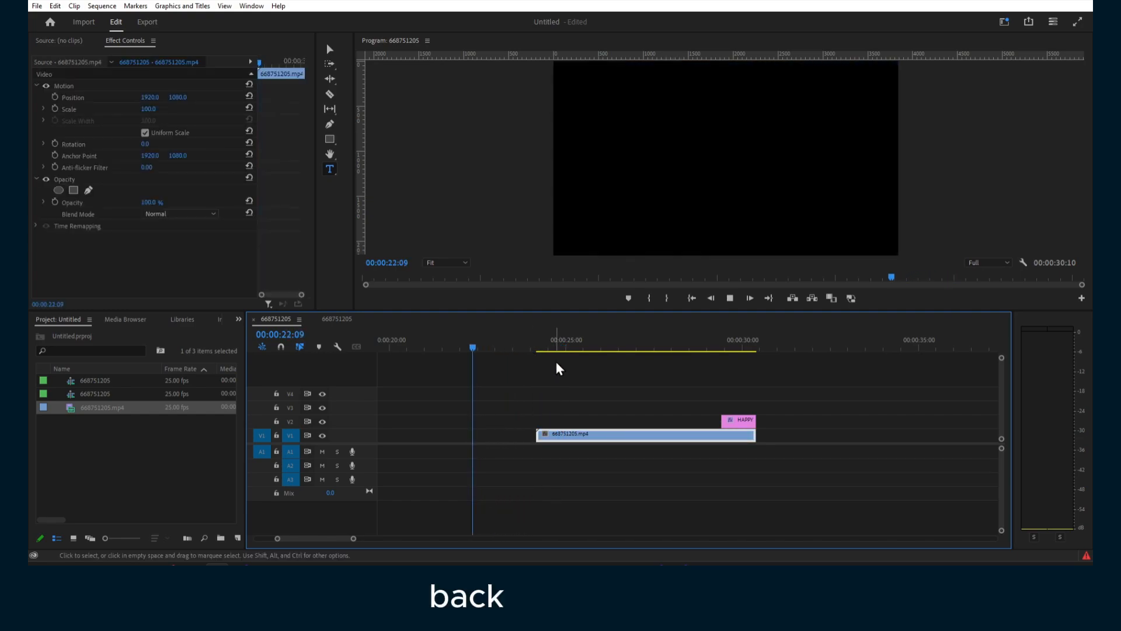
{"action": "key", "text": "l"}
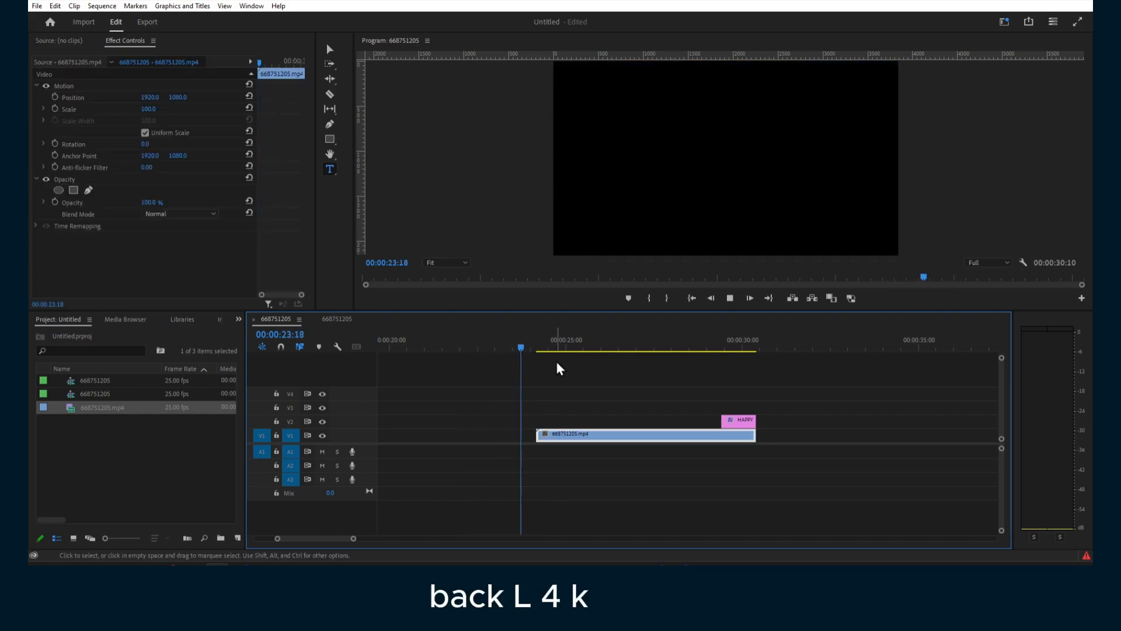
{"action": "key", "text": "k"}
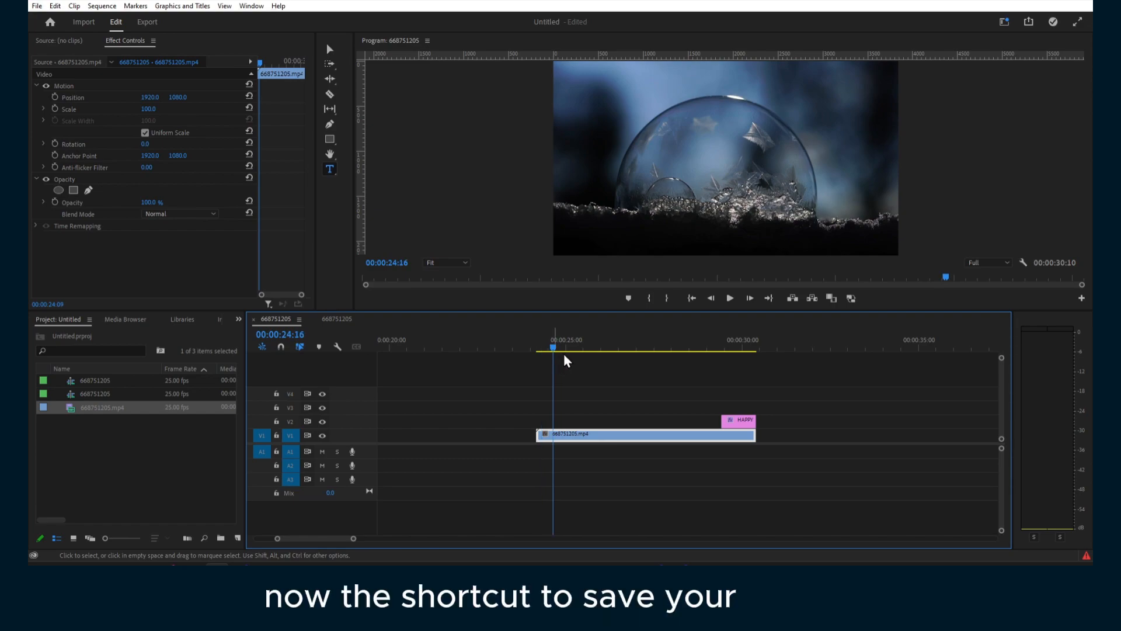
Step: Move the playhead to 00:00:26:01 and save the project
{"action": "left_click", "coordinate": [603, 349]}
{"action": "key", "text": "ctrl+s"}
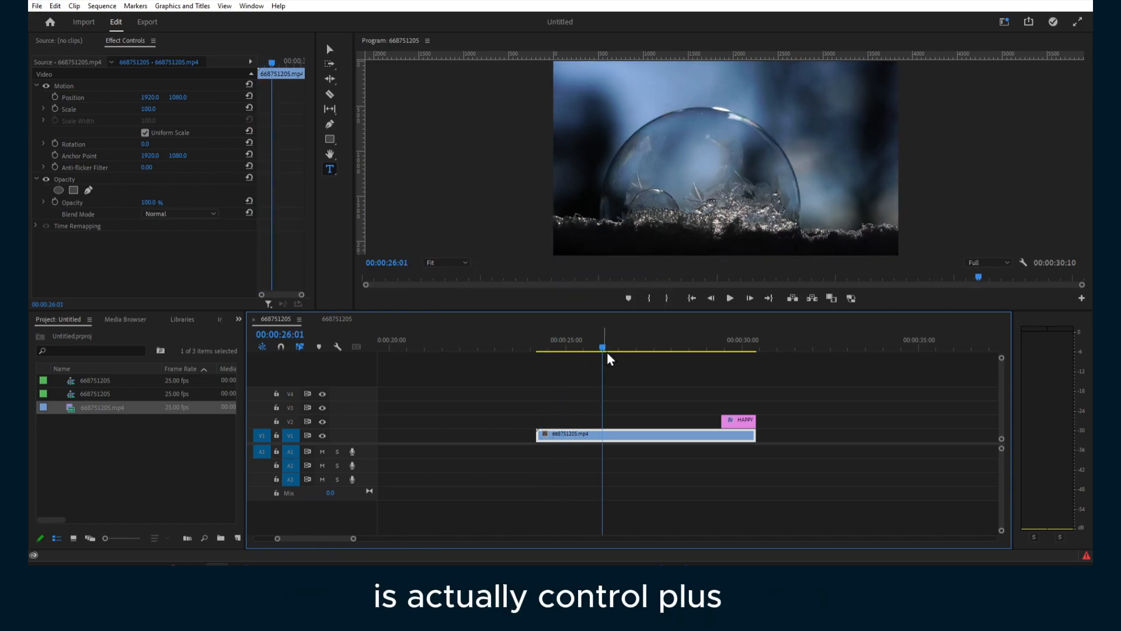
{"action": "key", "text": "ctrl+s"}
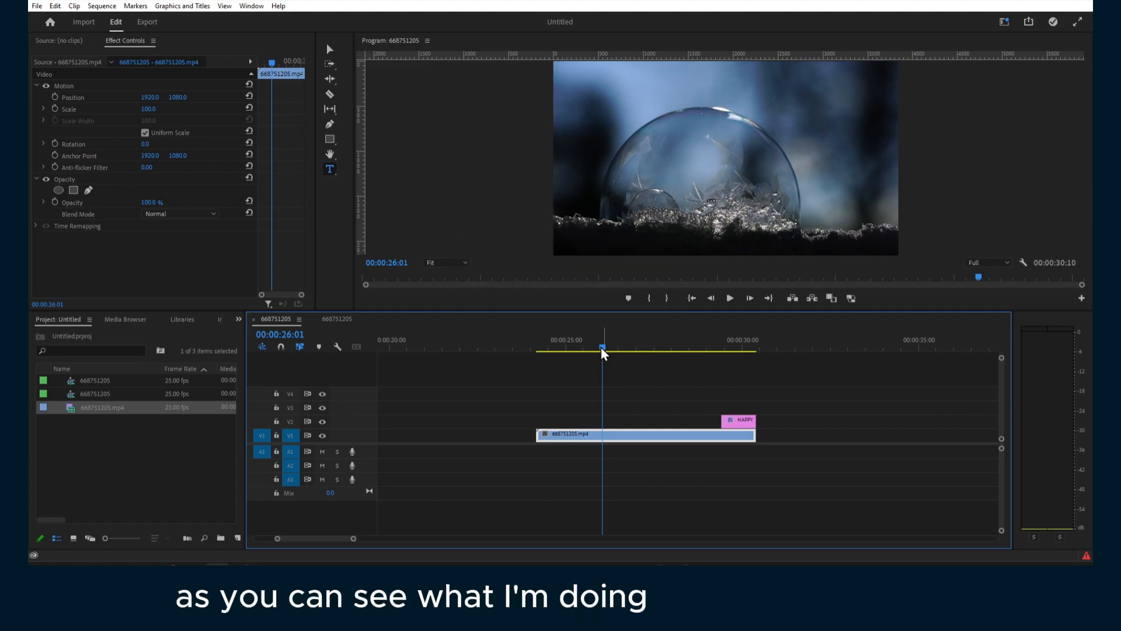
{"action": "key", "text": "ctrl+s"}
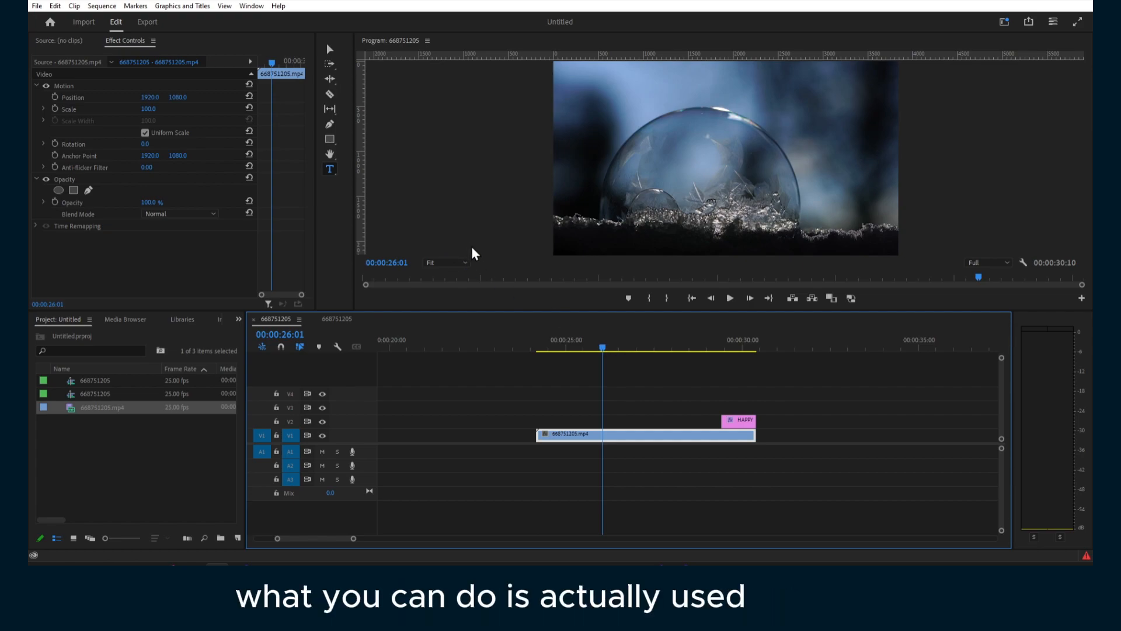
Step: Apply a Cross Dissolve transition to both ends of the selected video clip and move the playhead to 00:00:21:22
{"action": "key", "text": "ctrl+d"}
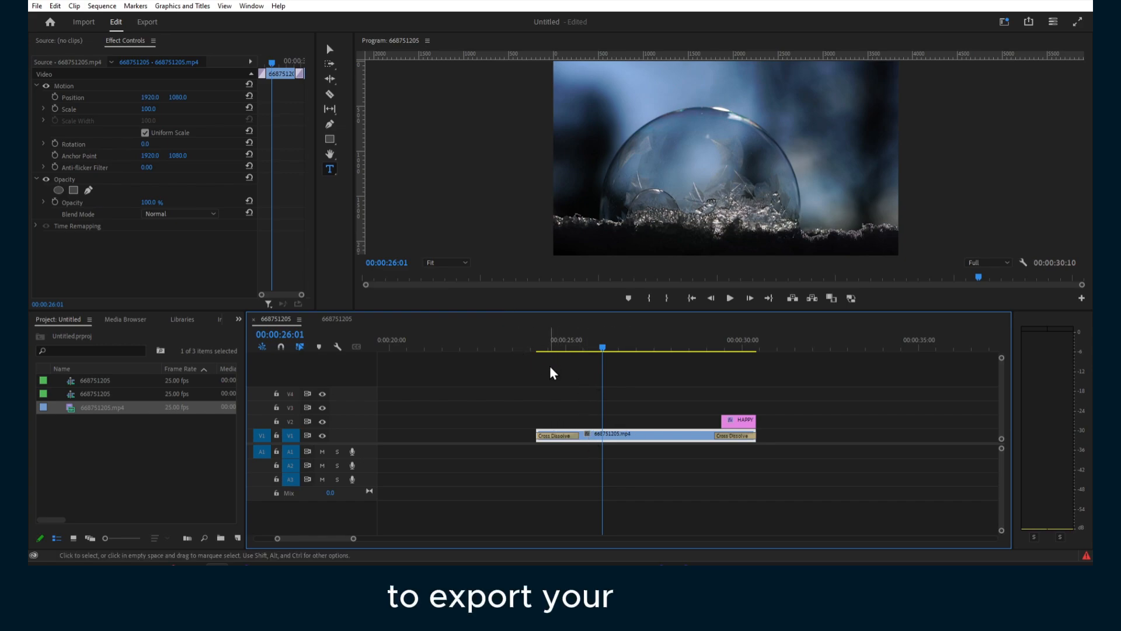
{"action": "left_click_drag", "start_coordinate": [567, 345], "coordinate": [459, 342]}
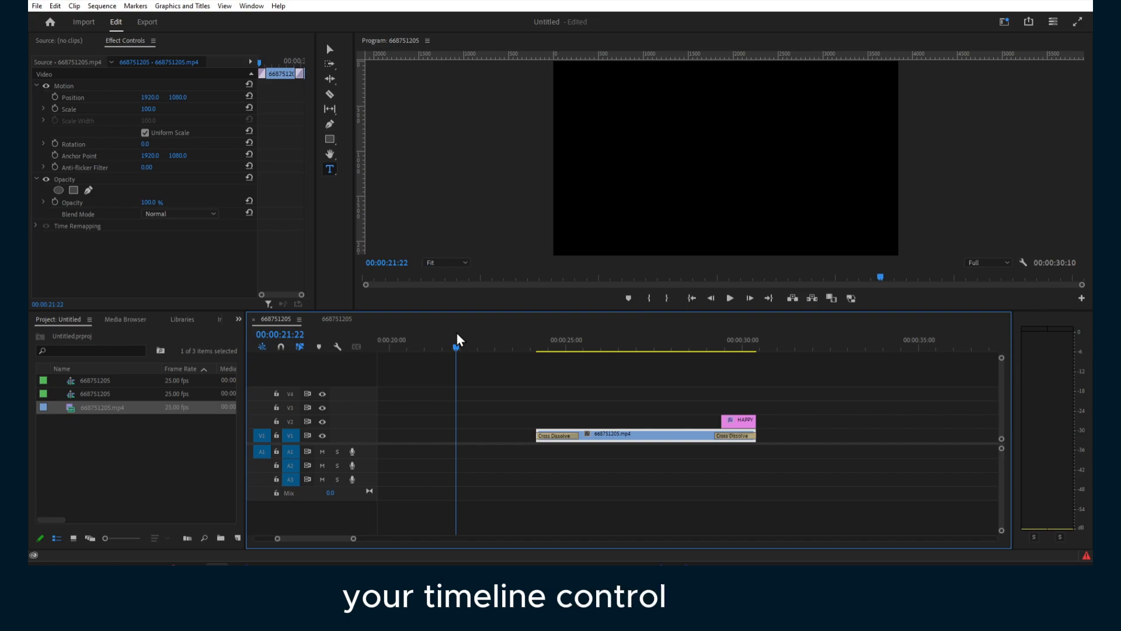
Step: Open the export settings for the sequence and return to the editing workspace
{"action": "key", "text": "ctrl+m"}
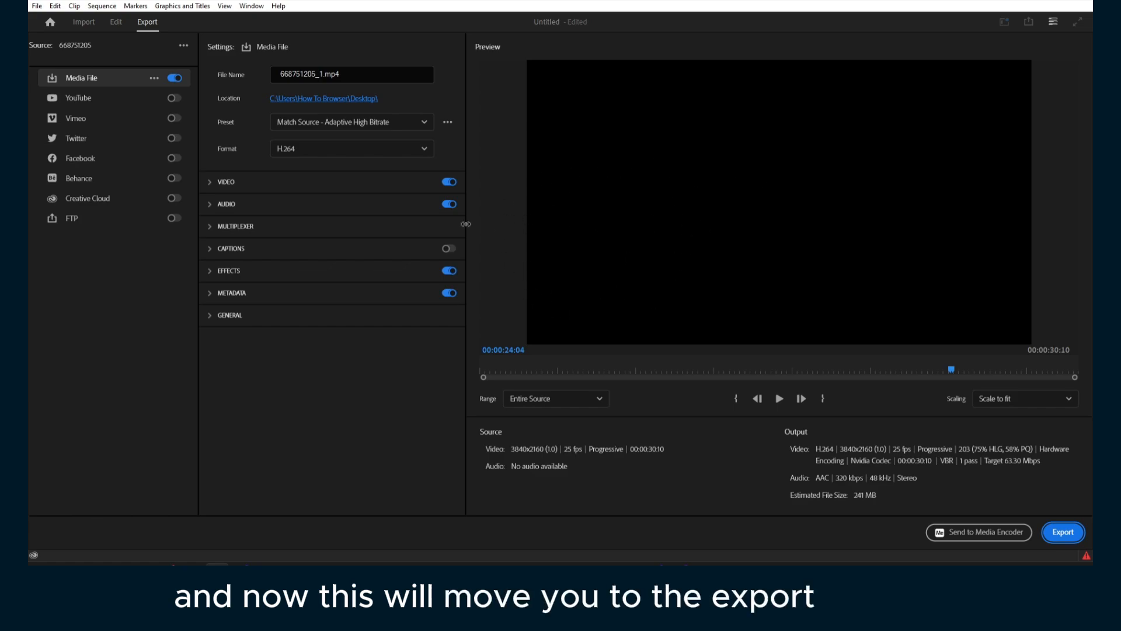
{"action": "left_click", "coordinate": [117, 23]}
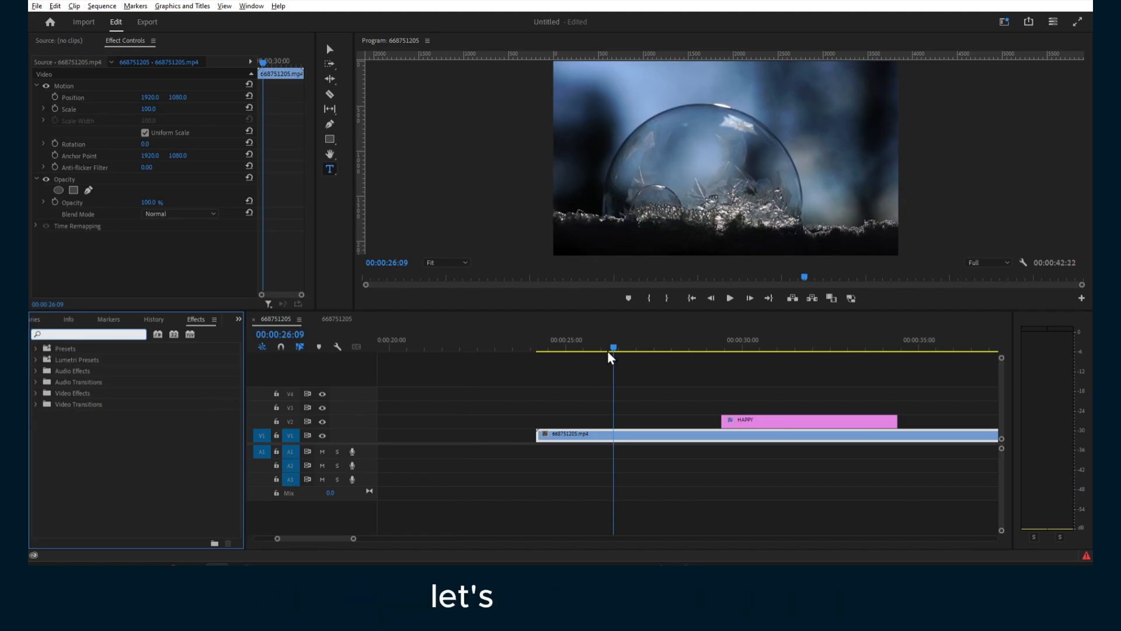
Step: Cut the video clip on V1 at 00:00:26:24
{"action": "left_click_drag", "start_coordinate": [612, 349], "coordinate": [635, 412]}
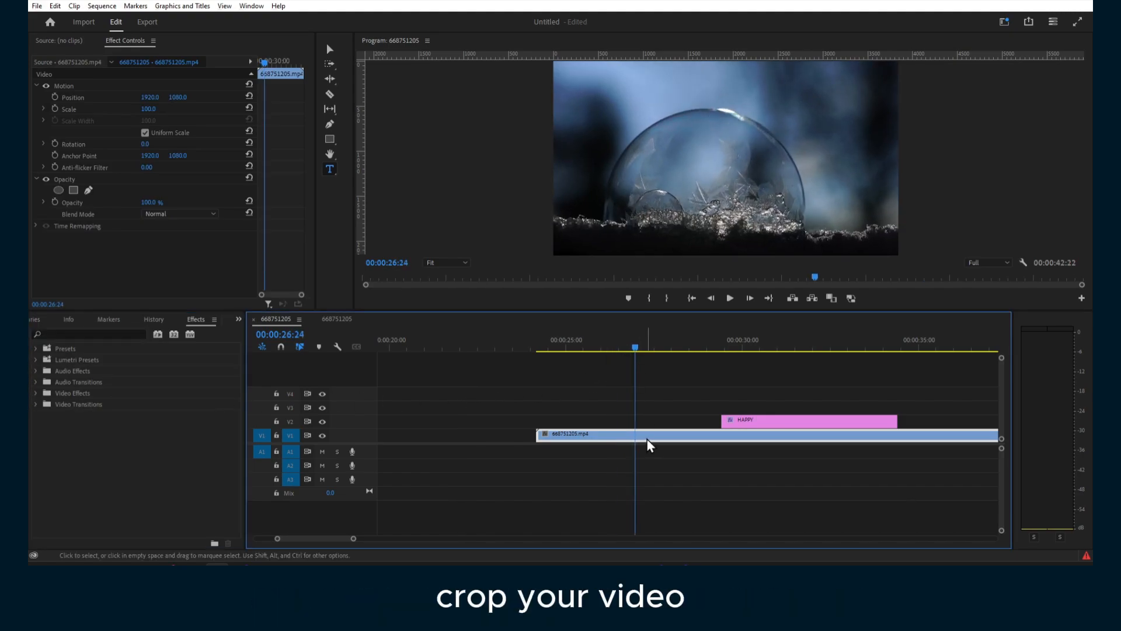
{"action": "key", "text": "ctrl+k"}
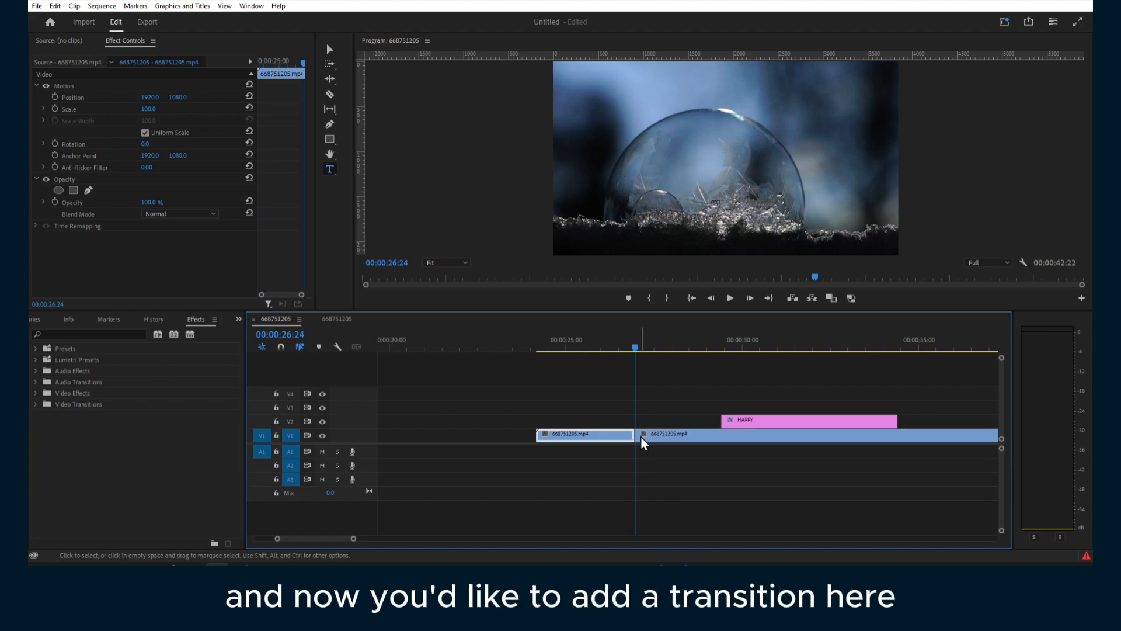
Step: Apply the default Cross Dissolve transition to both pieces of the cut clip and preview it from the first piece's start
{"action": "left_click", "coordinate": [642, 439], "text": "shift"}
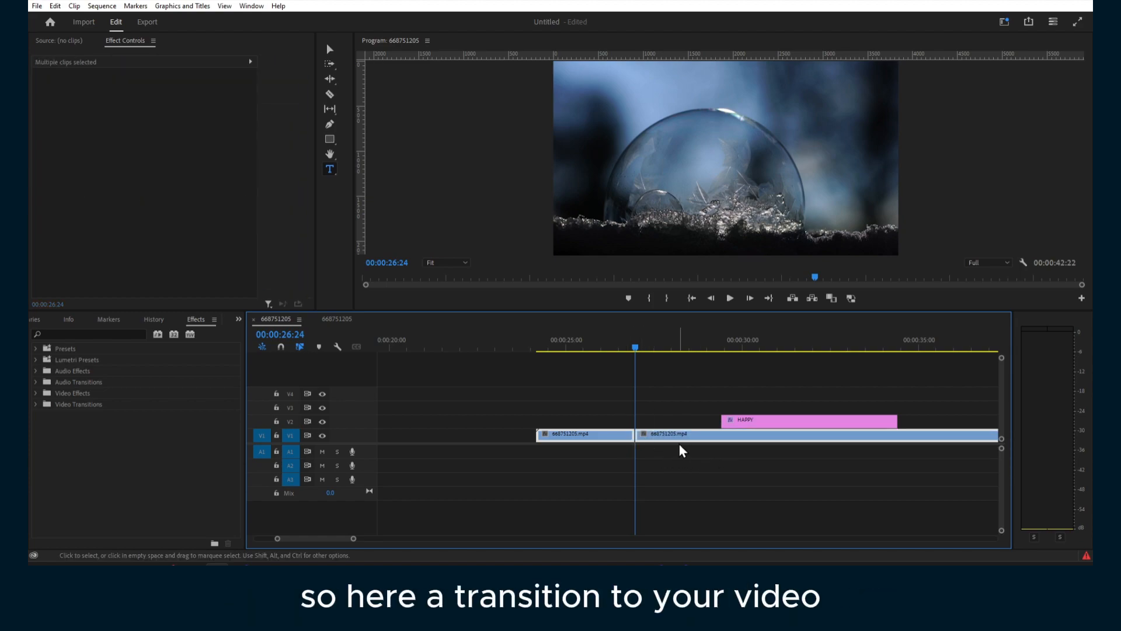
{"action": "key", "text": "ctrl+d"}
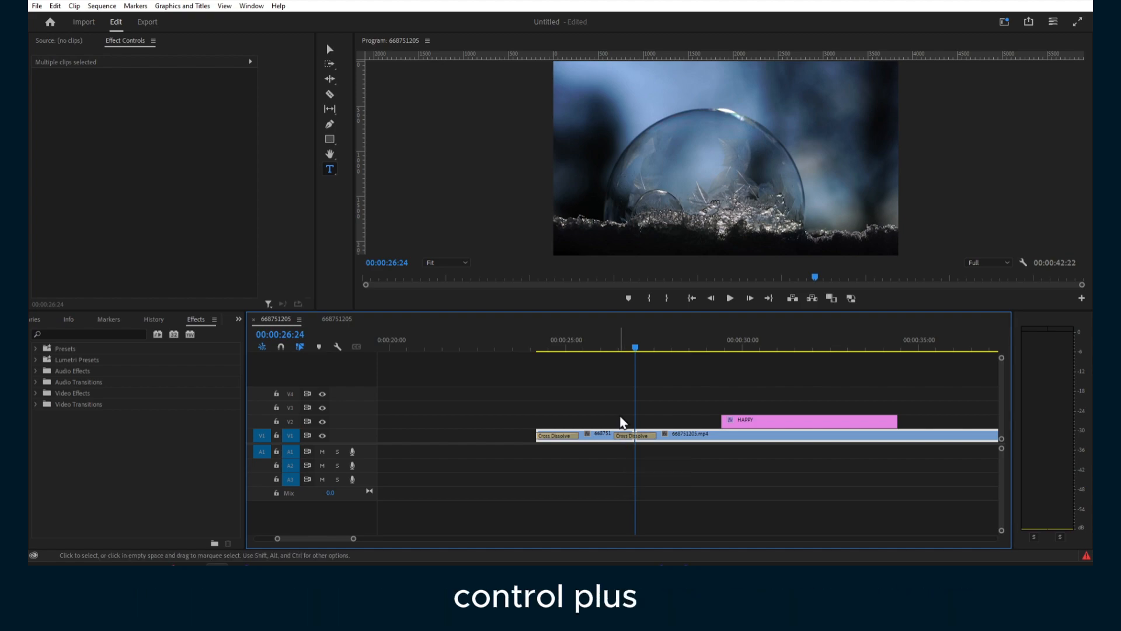
{"action": "left_click", "coordinate": [533, 351]}
{"action": "key", "text": "space"}
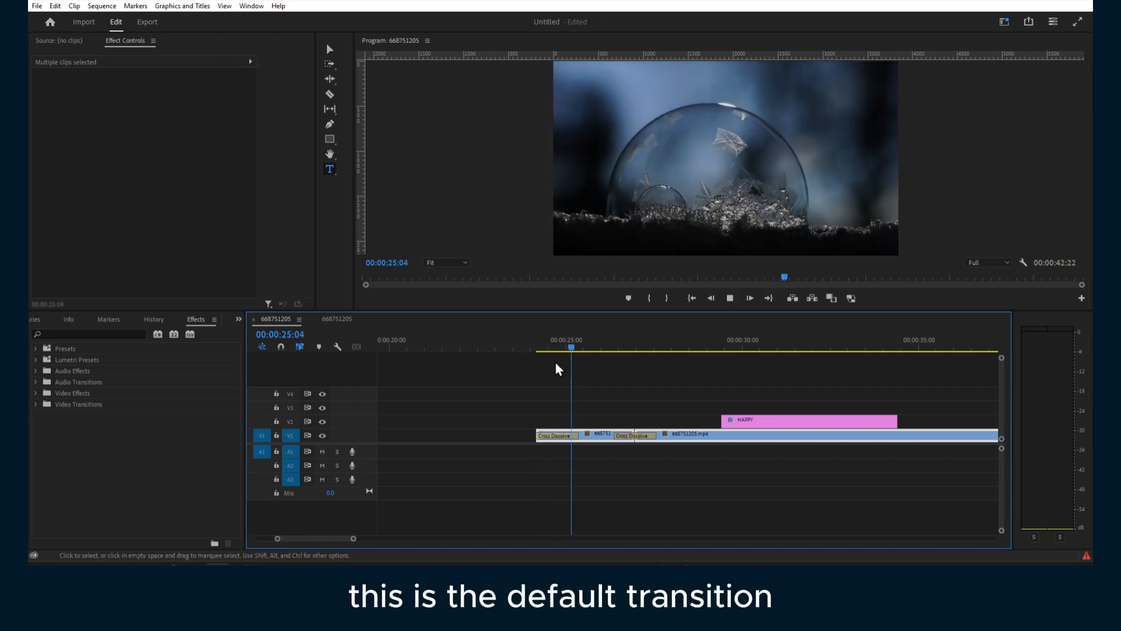
{"action": "key", "text": "space"}
{"action": "left_click_drag", "start_coordinate": [590, 349], "coordinate": [621, 367]}
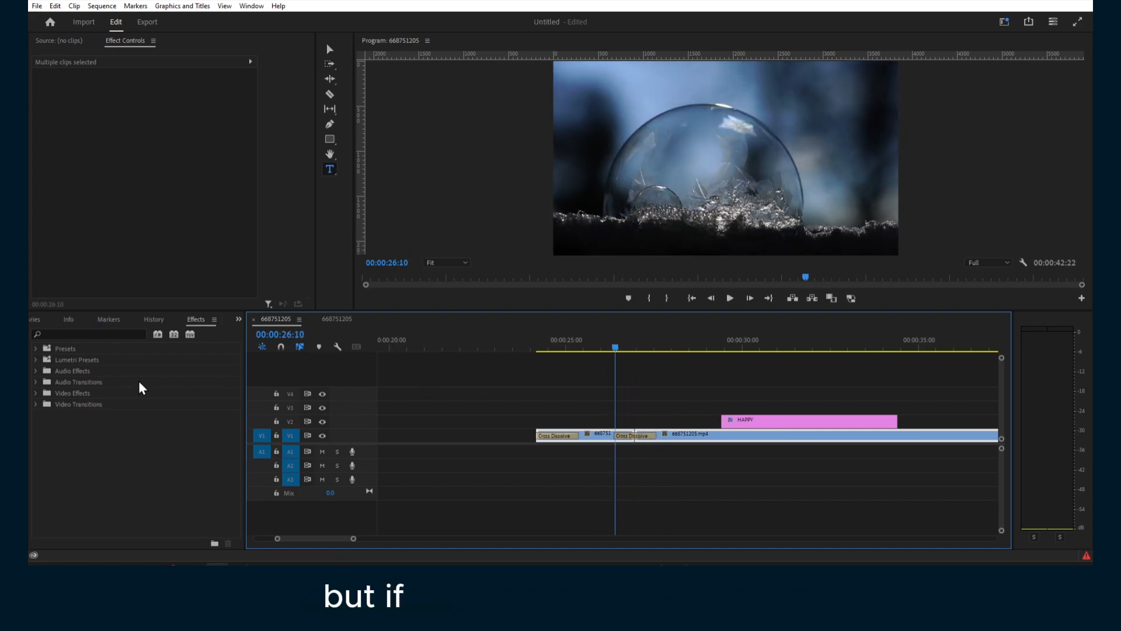
Step: Set Whip as the default video transition, and replace it with Slide from the same Slide group
{"action": "left_click", "coordinate": [104, 334]}
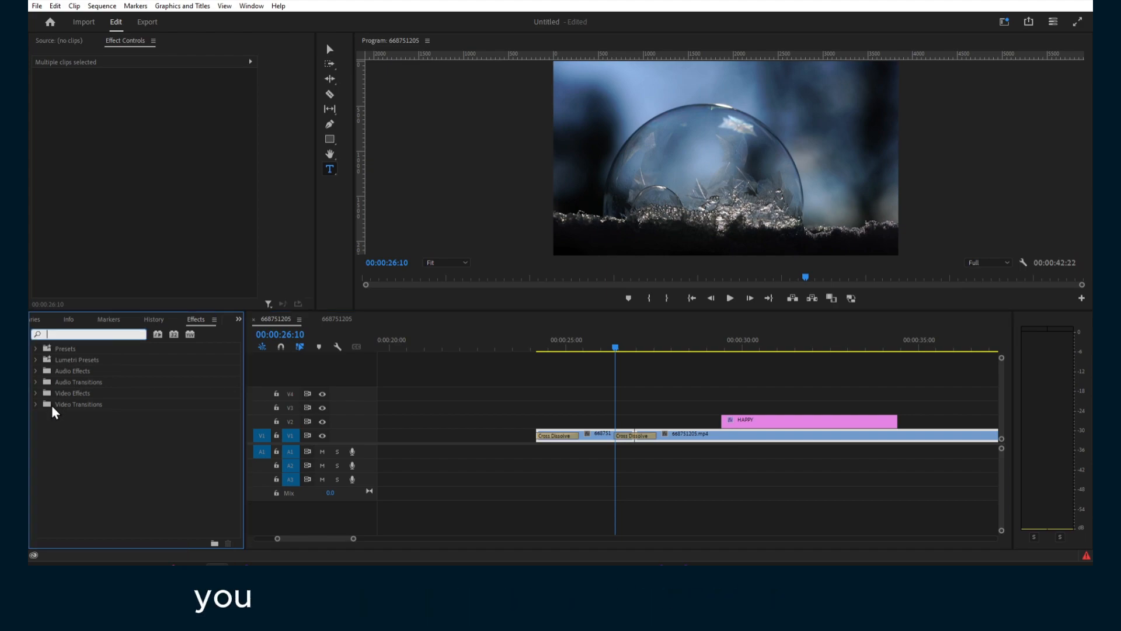
{"action": "left_click", "coordinate": [36, 404]}
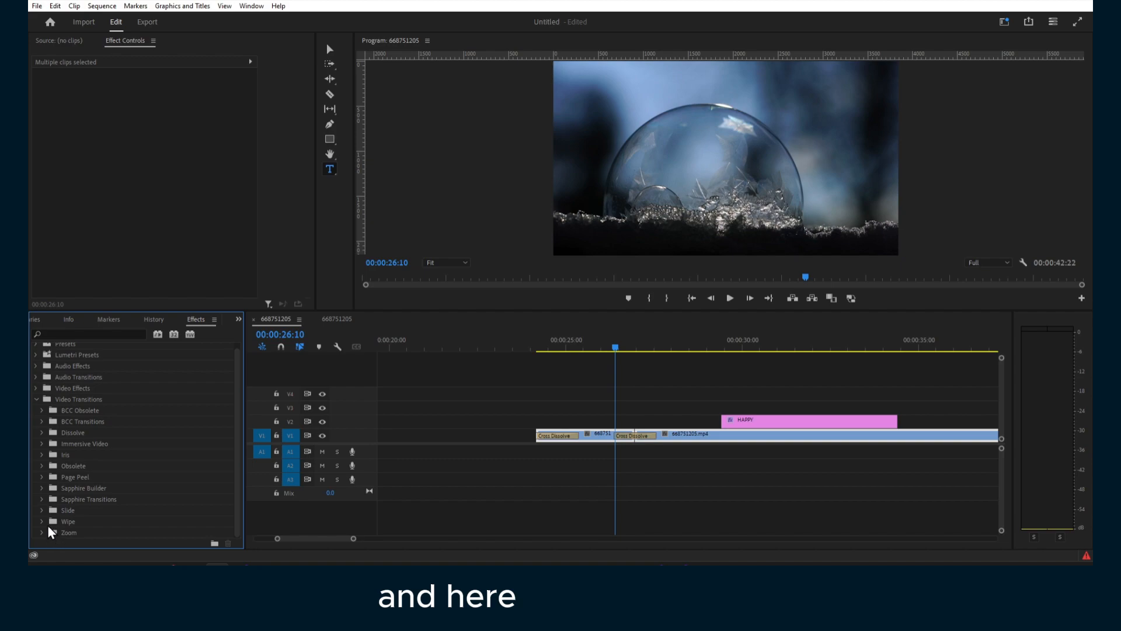
{"action": "left_click", "coordinate": [41, 510]}
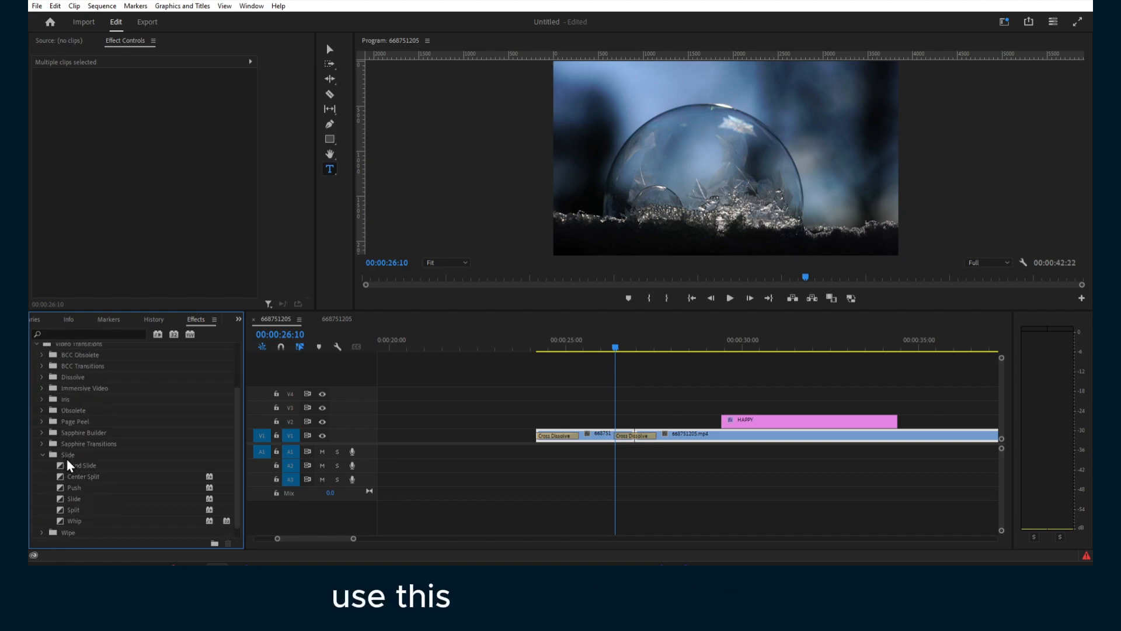
{"action": "right_click", "coordinate": [80, 521]}
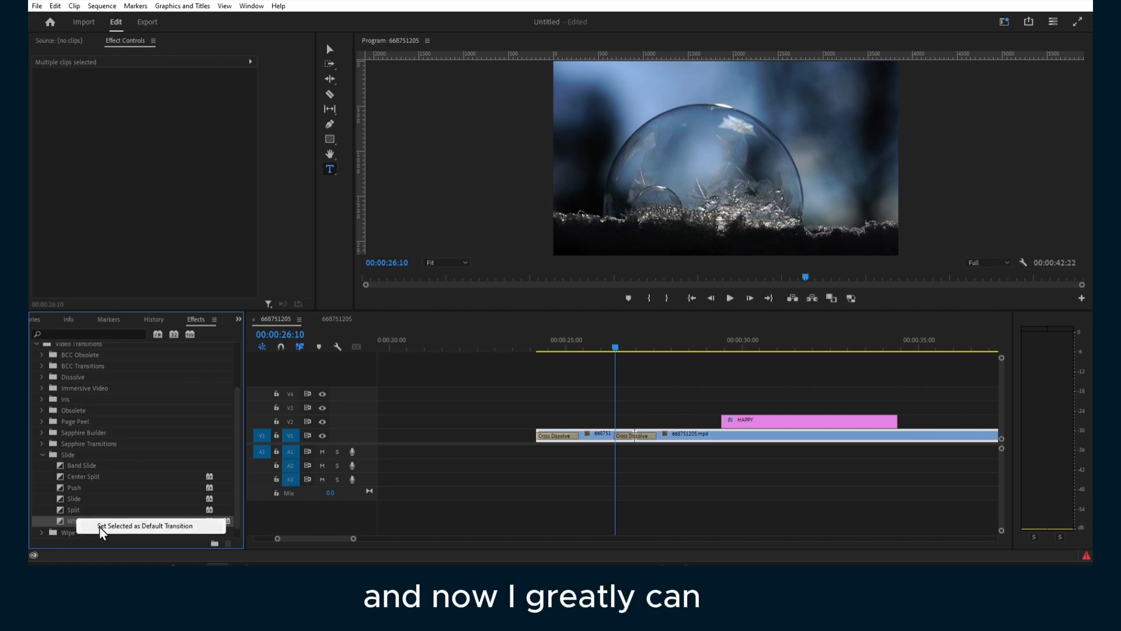
{"action": "left_click", "coordinate": [130, 530]}
{"action": "right_click", "coordinate": [81, 499]}
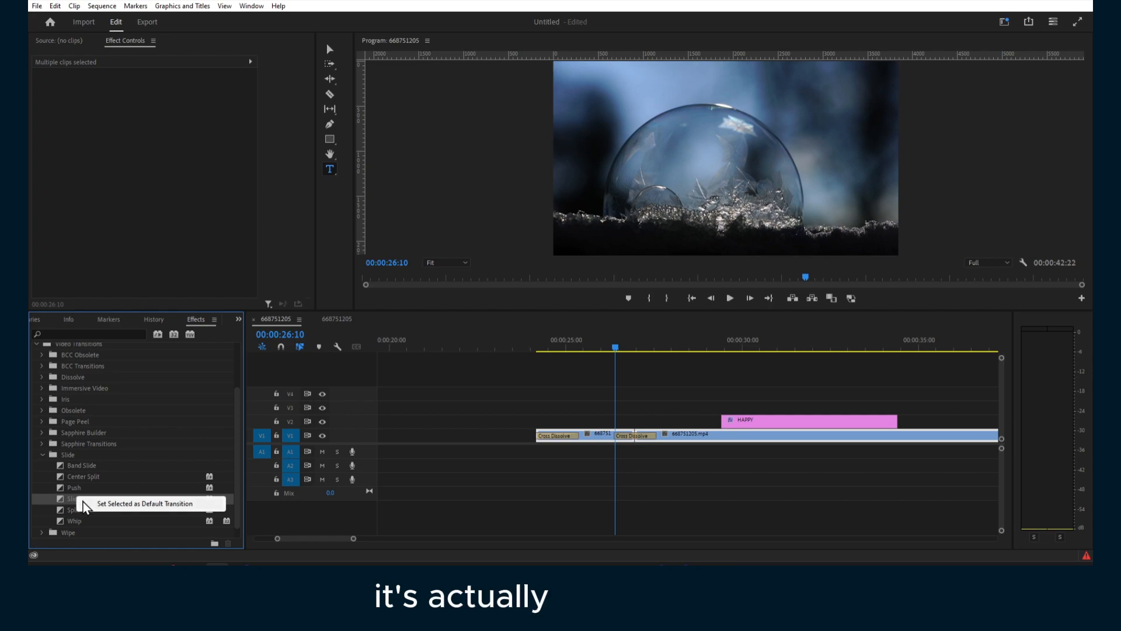
{"action": "left_click", "coordinate": [111, 505]}
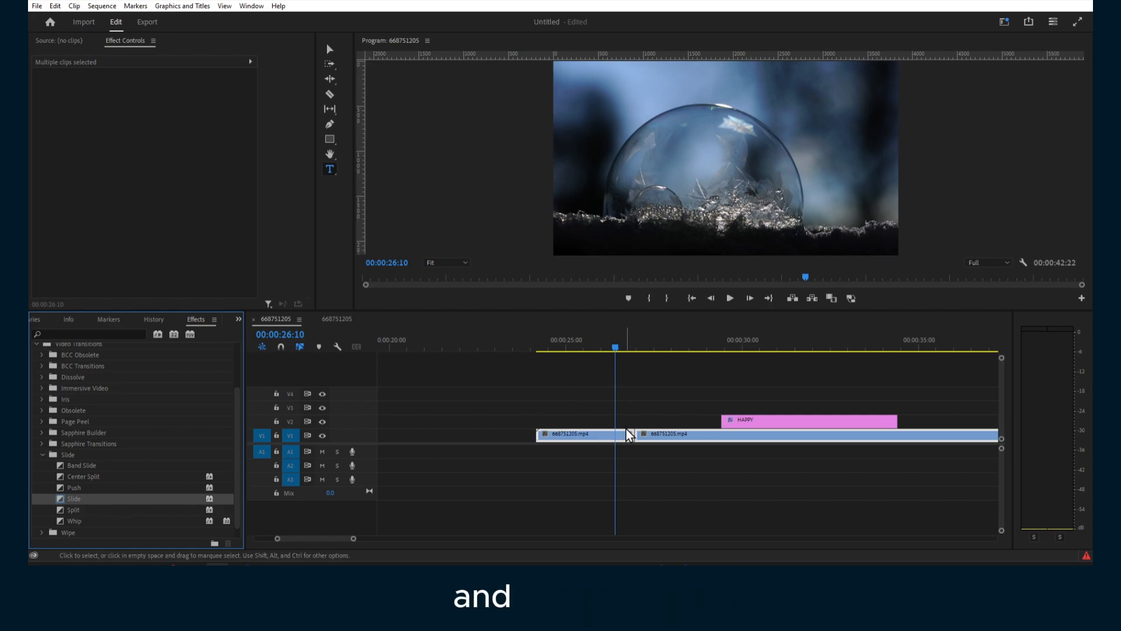
Step: Undo the Cross Dissolve transitions and apply the default Slide transition to the first clip piece, previewing it from 00:00:24:01
{"action": "key", "text": "ctrl+z"}
{"action": "left_click_drag", "start_coordinate": [606, 346], "coordinate": [532, 345]}
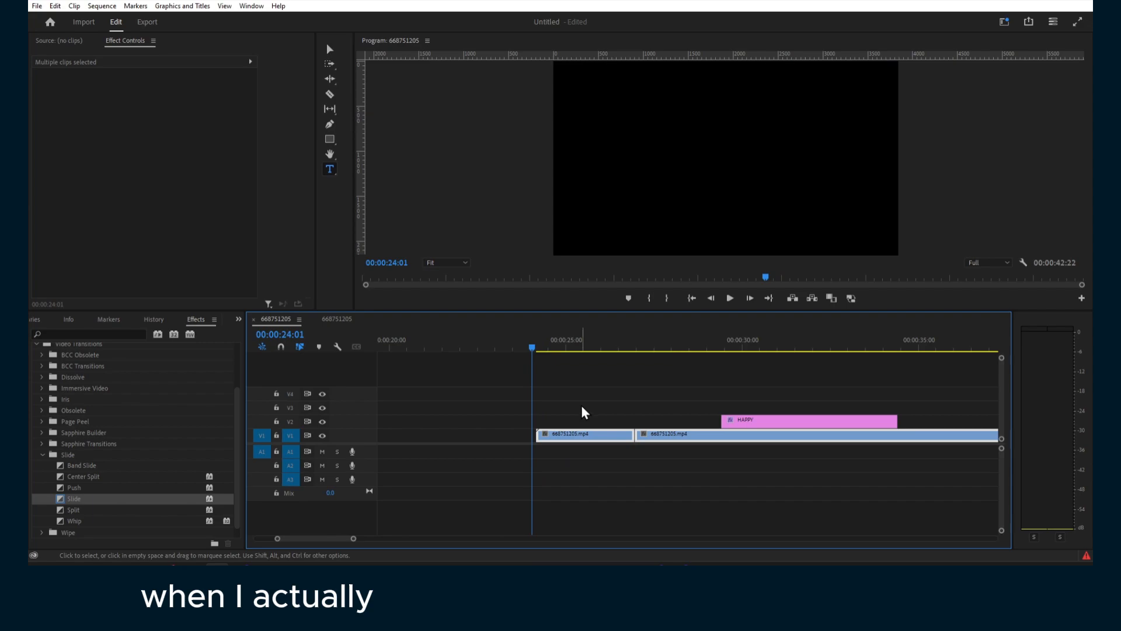
{"action": "left_click", "coordinate": [584, 435]}
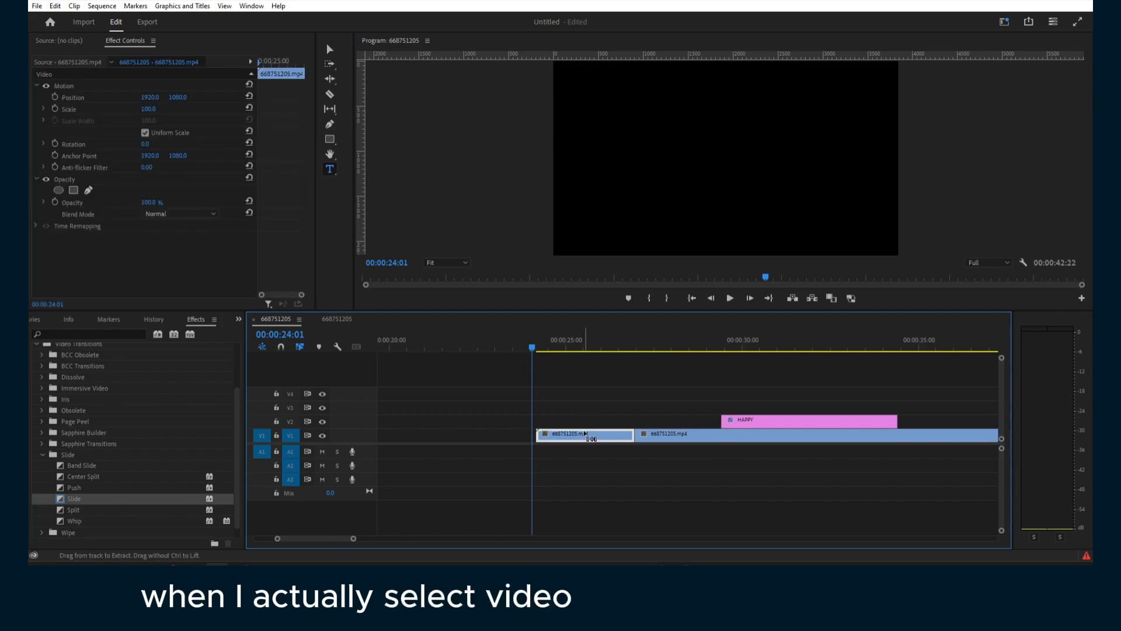
{"action": "key", "text": "ctrl+d"}
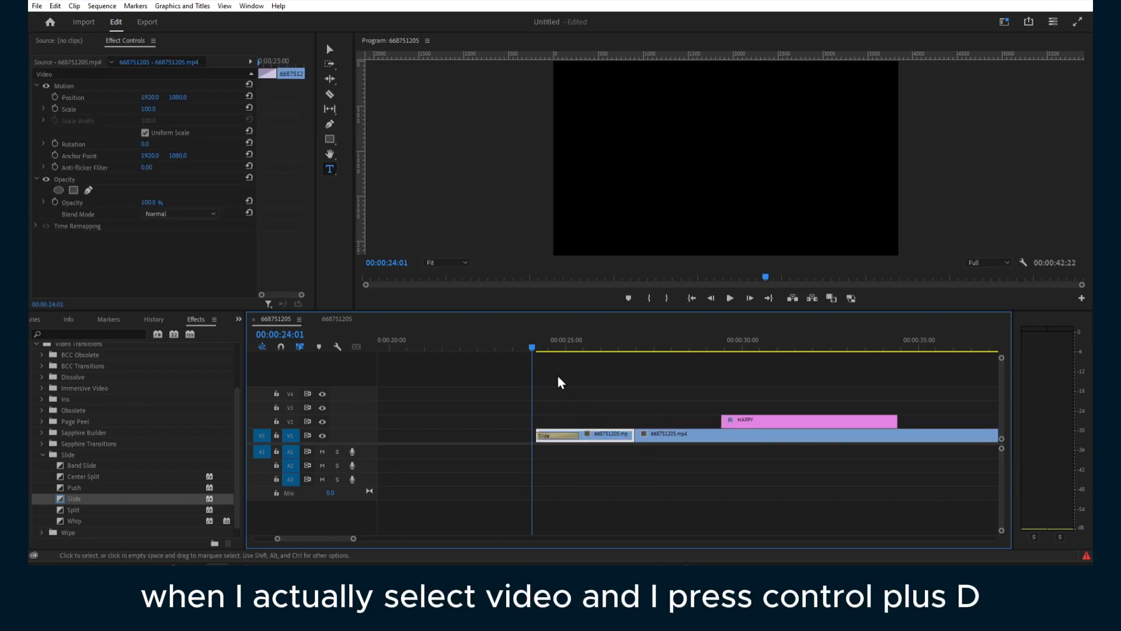
{"action": "key", "text": "space"}
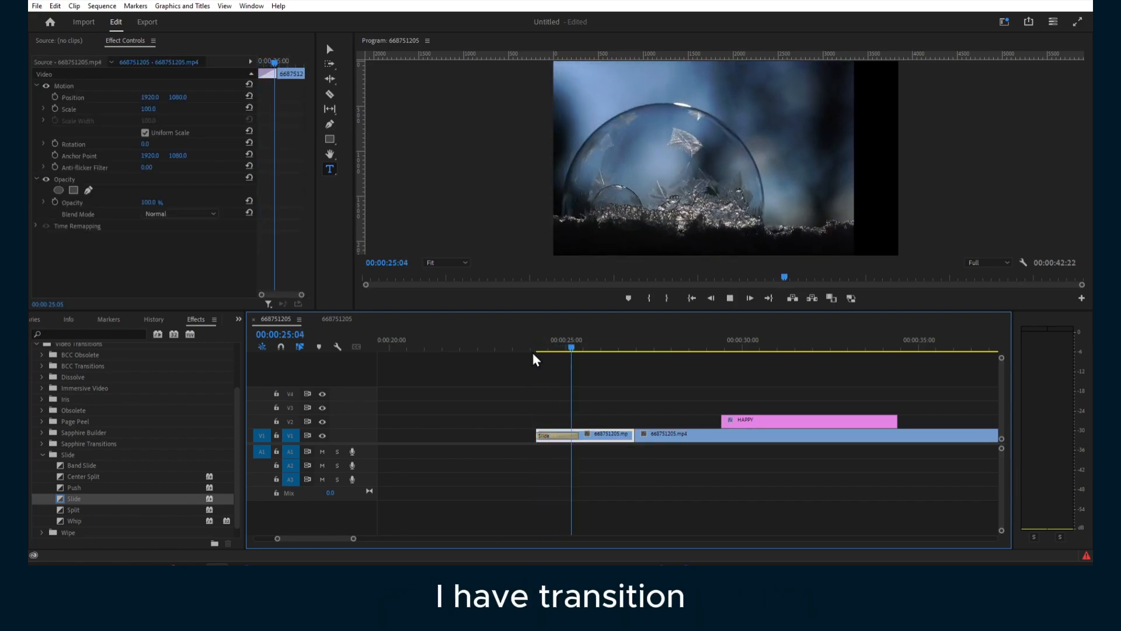
{"action": "key", "text": "space"}
Step: Apply the default Slide transition at the cut between the two clip pieces and preview it up to 00:00:27:06
{"action": "left_click_drag", "start_coordinate": [576, 356], "coordinate": [616, 362]}
{"action": "left_click_drag", "start_coordinate": [649, 401], "coordinate": [620, 451]}
{"action": "key", "text": "ctrl+d"}
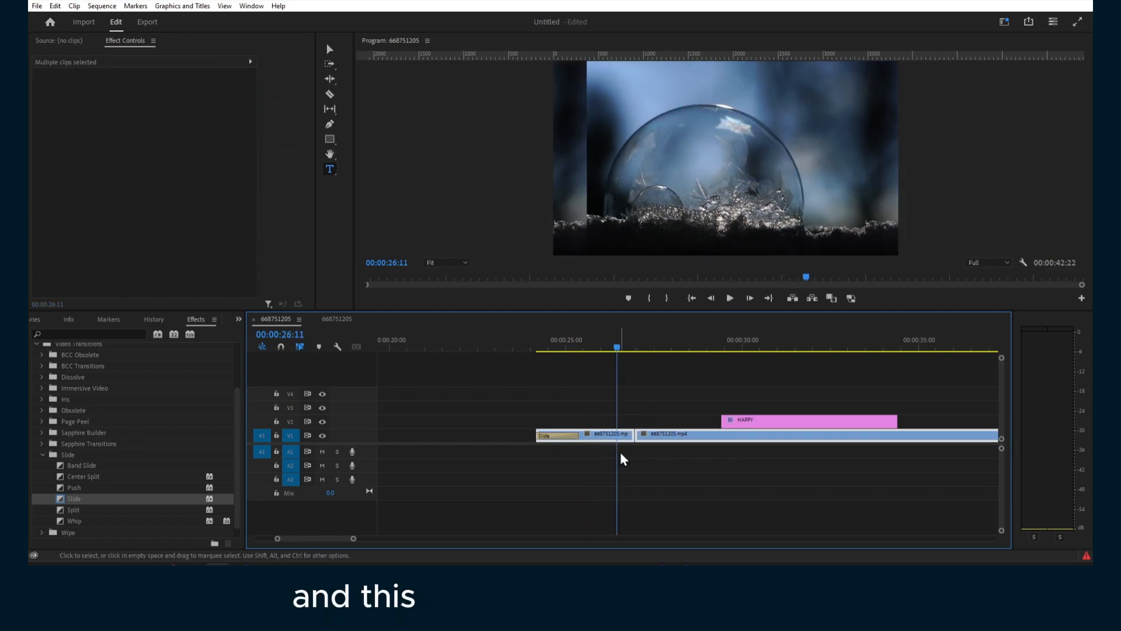
{"action": "left_click", "coordinate": [613, 350]}
{"action": "mouse_move", "coordinate": [617, 352]}
{"action": "left_mouse_down"}
{"action": "mouse_move", "coordinate": [653, 353]}
{"action": "mouse_move", "coordinate": [623, 352]}
{"action": "left_mouse_up"}
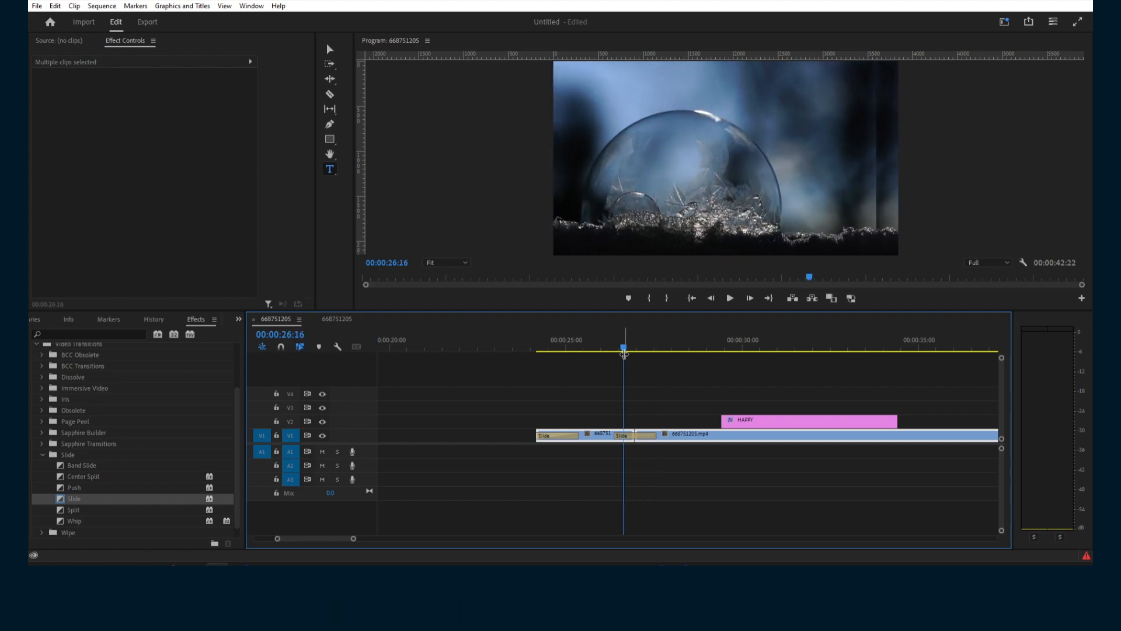
{"action": "key", "text": "space"}
{"action": "key", "text": "space"}
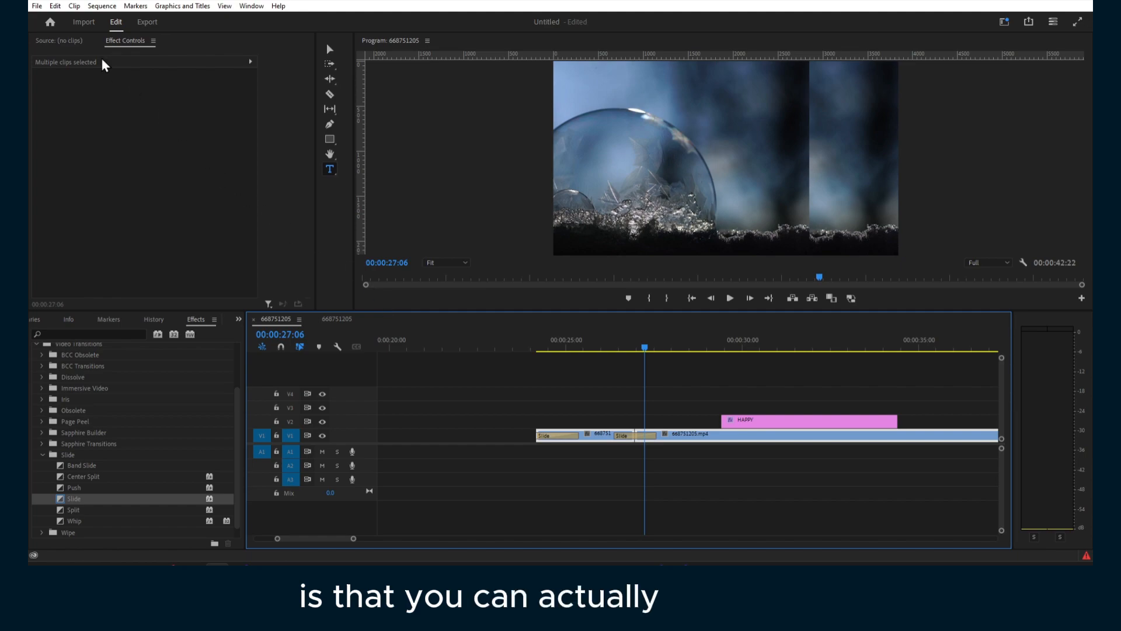
Step: Cut the video clip at 00:00:27:06 and open the Keyboard Shortcuts settings
{"action": "left_click", "coordinate": [56, 6]}
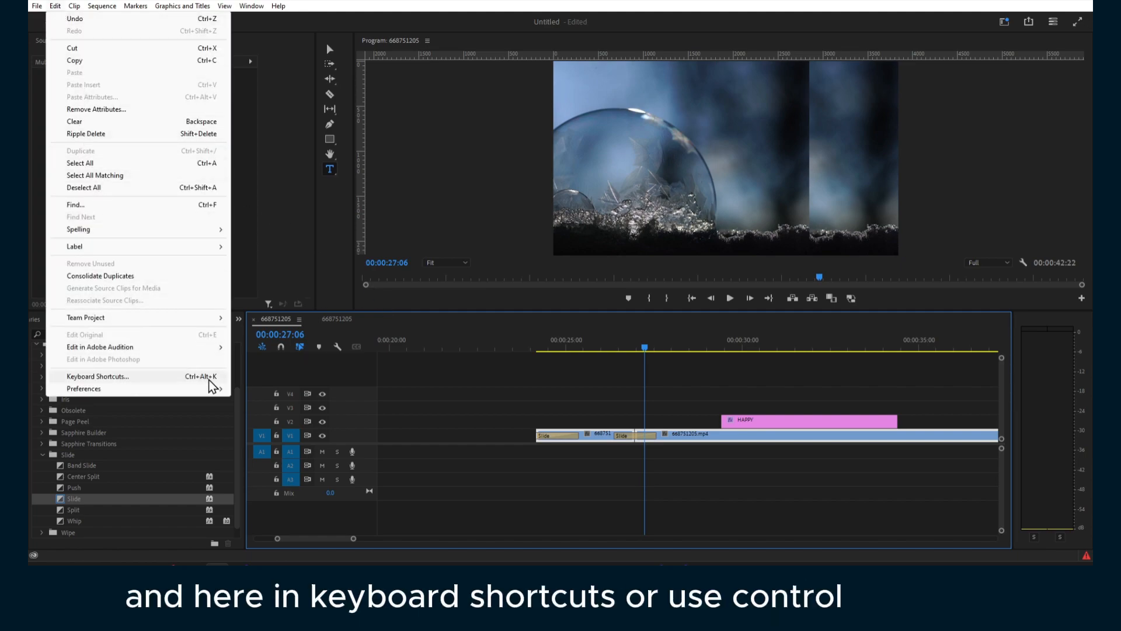
{"action": "left_click", "coordinate": [390, 390]}
{"action": "key", "text": "ctrl+k"}
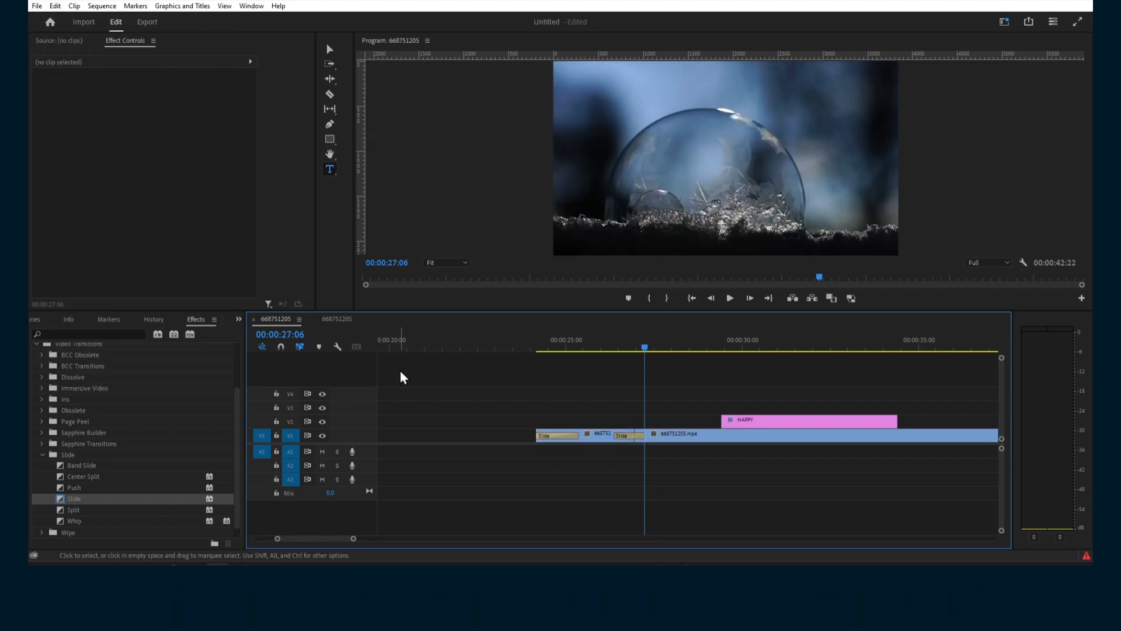
{"action": "key", "text": "ctrl+alt+k"}
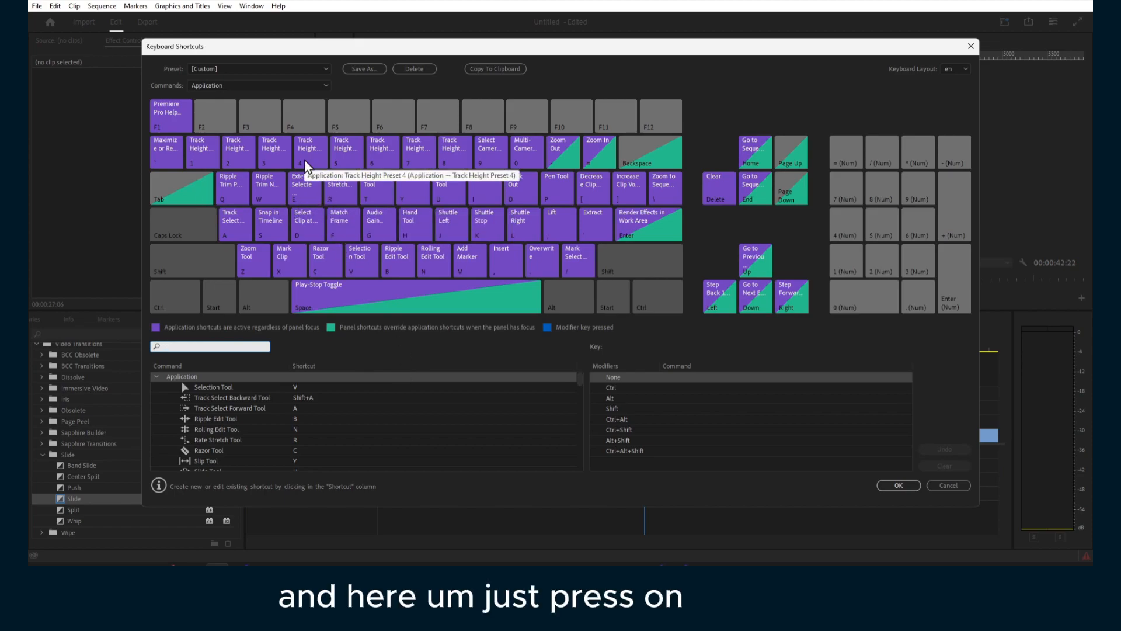
Step: Examine which application commands are assigned to the 8 and D keys in the Keyboard Shortcuts settings
{"action": "left_click", "coordinate": [272, 87]}
{"action": "left_click", "coordinate": [453, 152]}
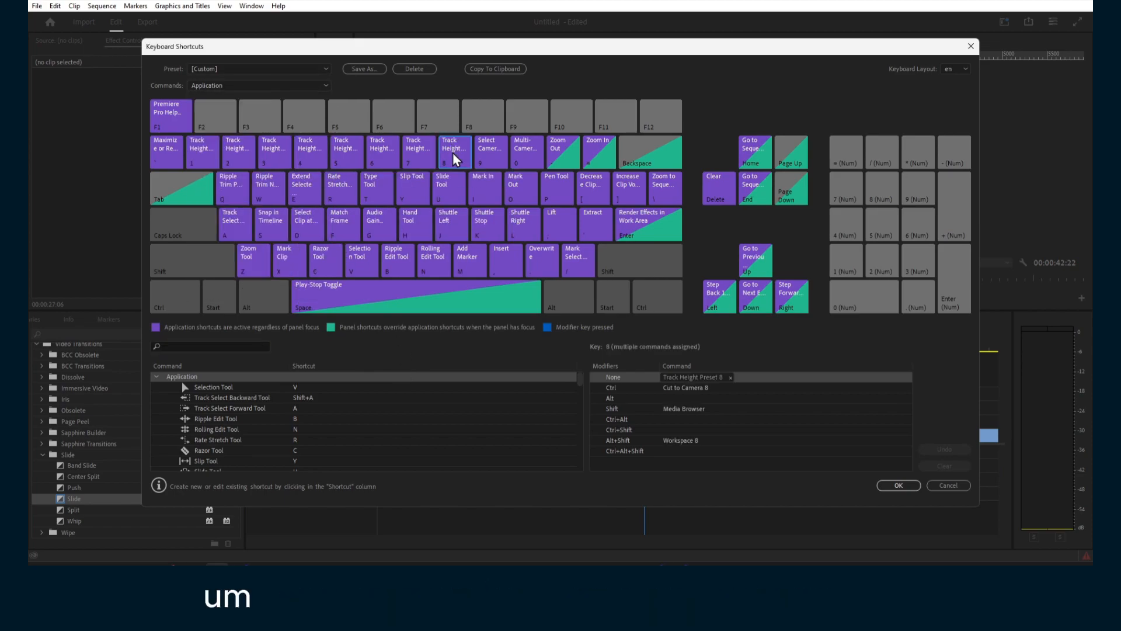
{"action": "key", "text": "d"}
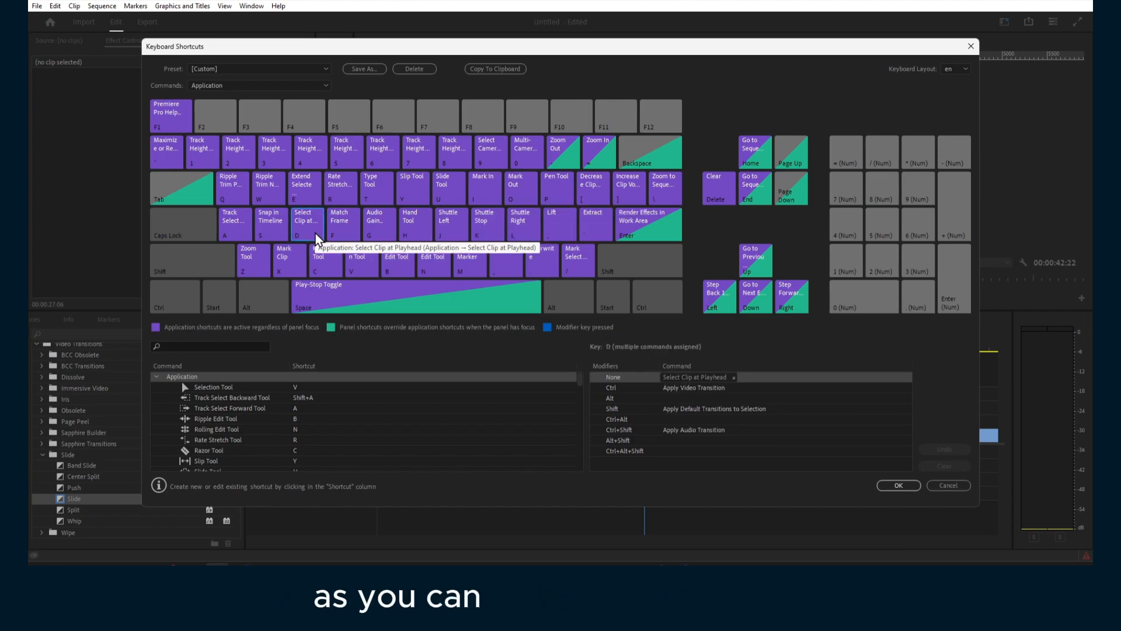
{"action": "key", "text": "d"}
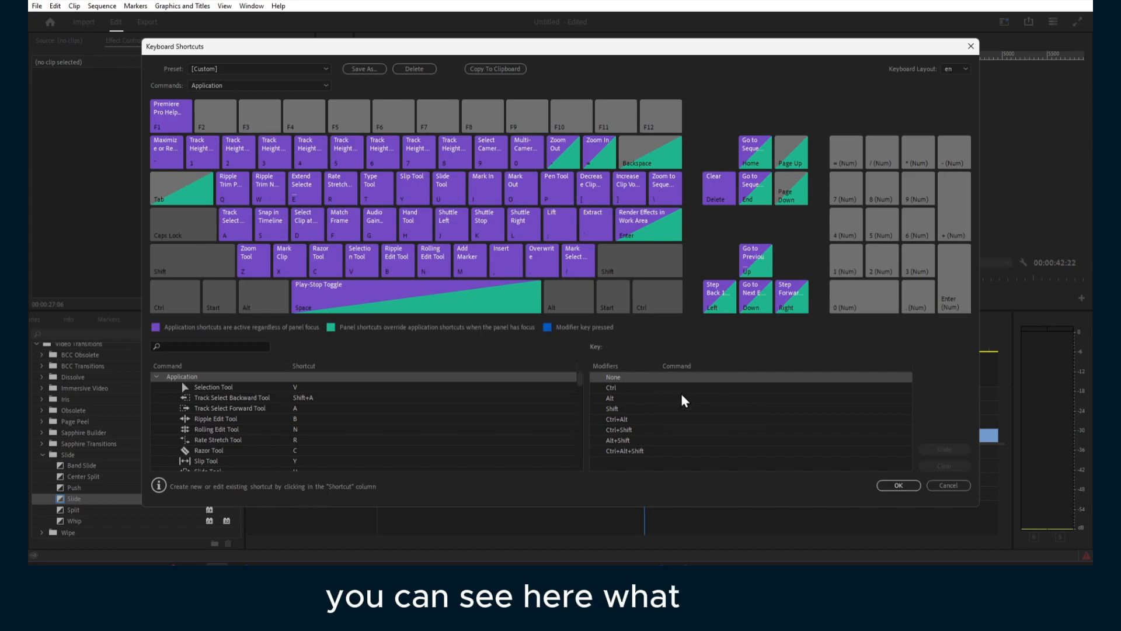
{"action": "key", "text": "d"}
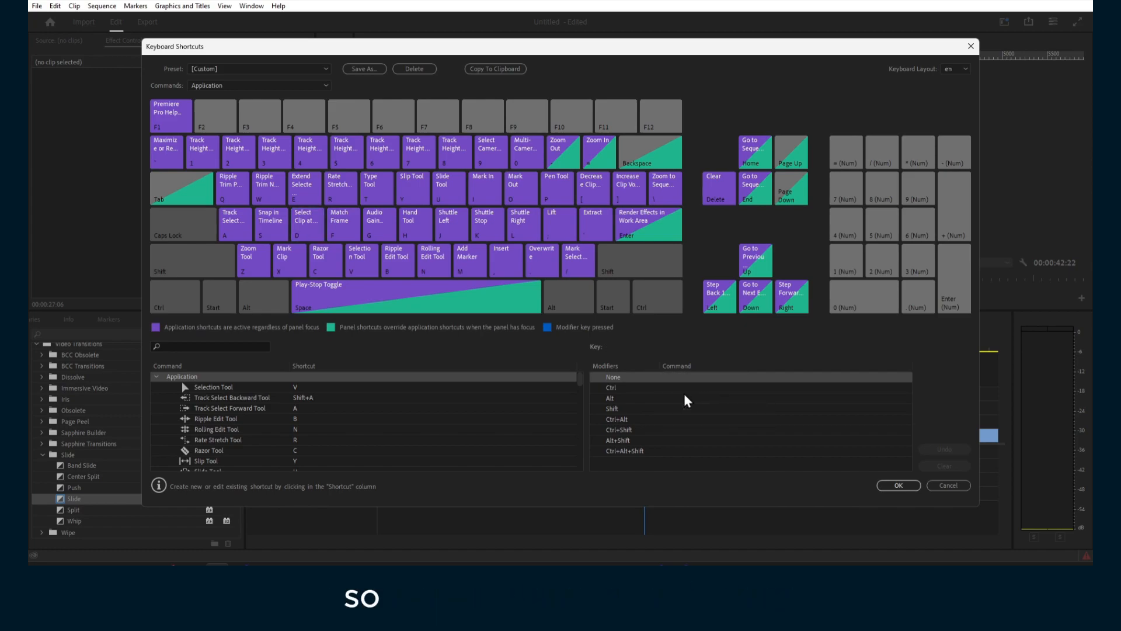
{"action": "key", "text": "d"}
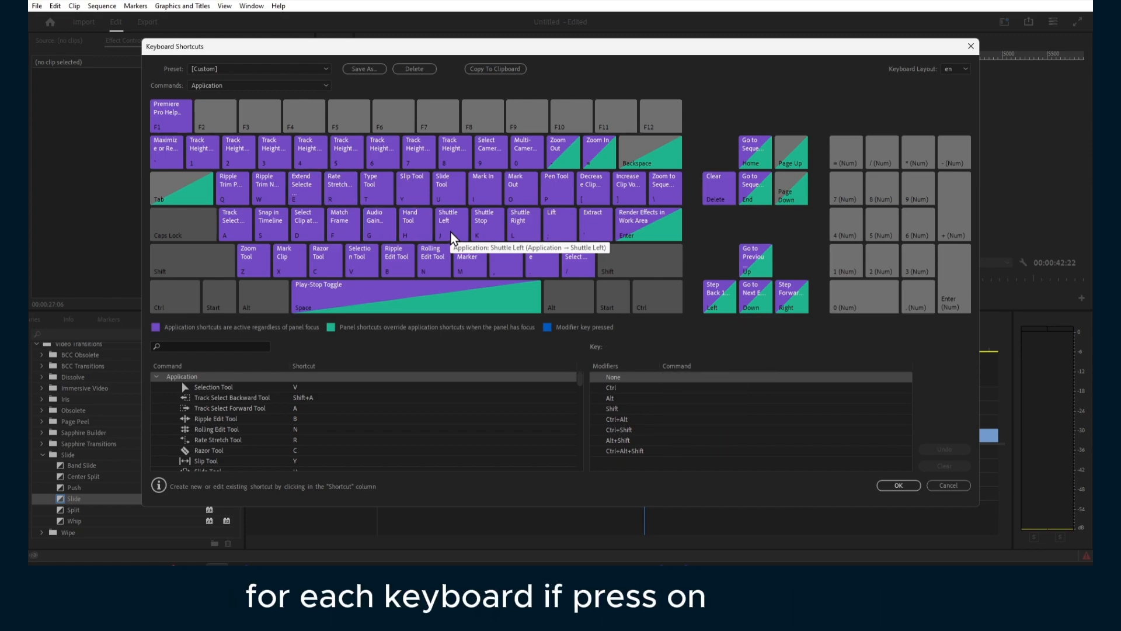
Step: Examine the application shortcuts available with the Shift modifier in the Keyboard Shortcuts settings, including those for the D and S keys
{"action": "key", "text": "shift"}
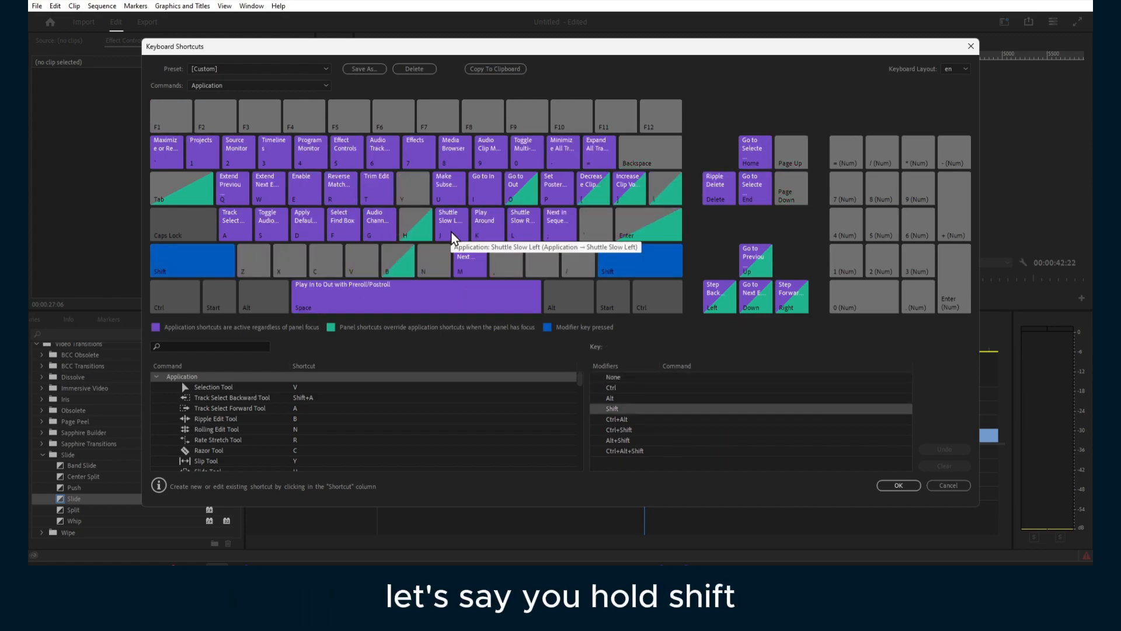
{"action": "left_click", "coordinate": [318, 213], "text": "shift"}
{"action": "left_click", "coordinate": [180, 269]}
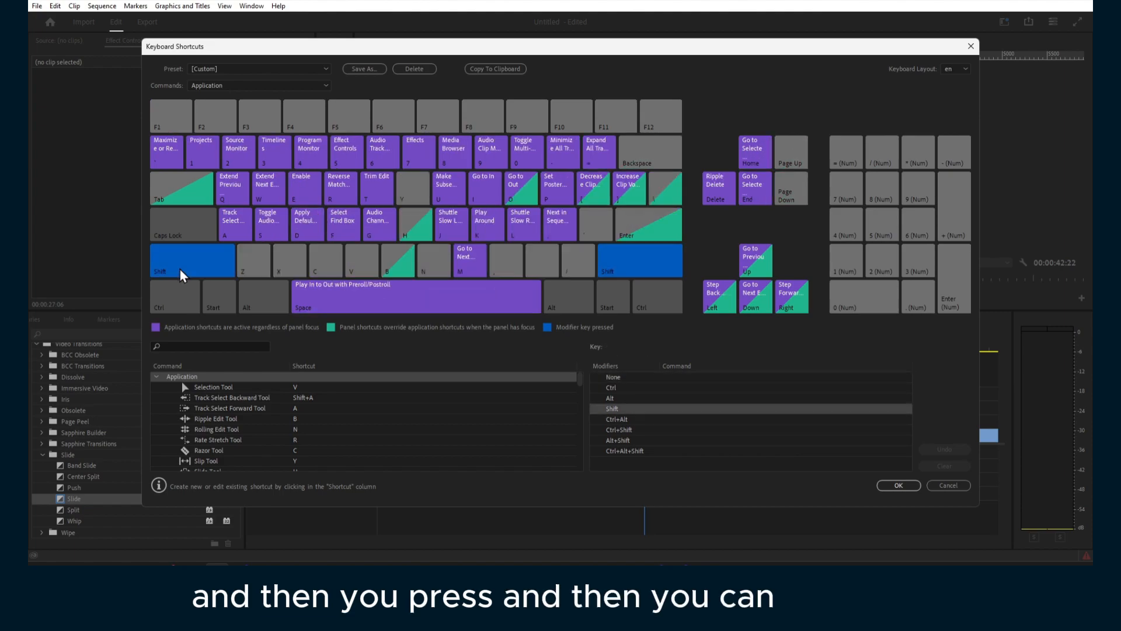
{"action": "key", "text": "shift"}
{"action": "key", "text": "shift"}
{"action": "key", "text": "shift+d"}
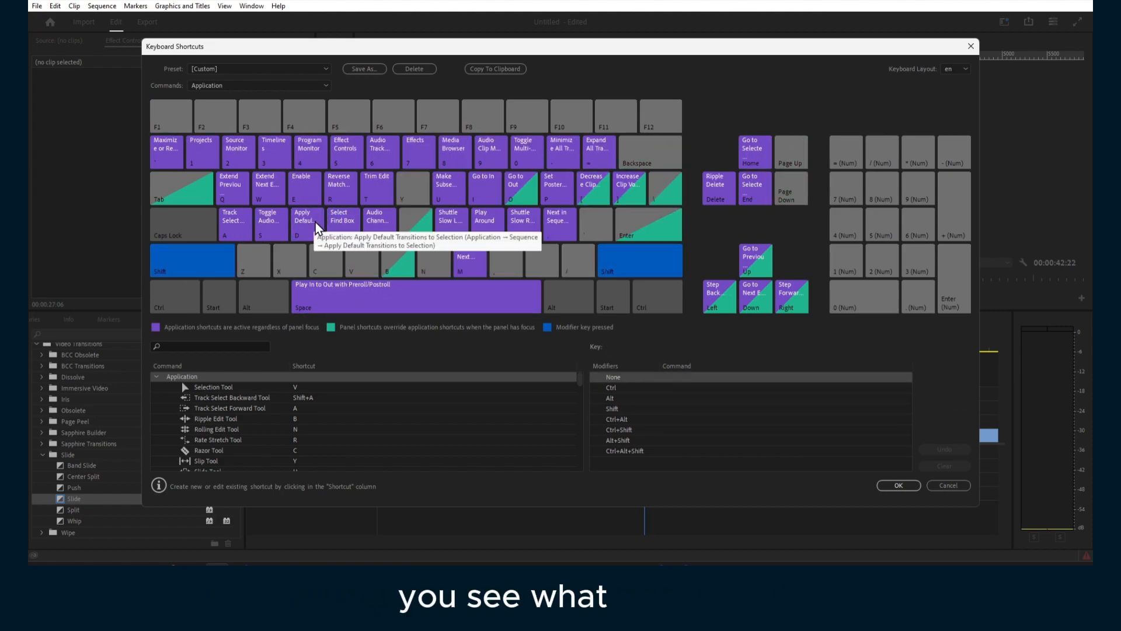
{"action": "key", "text": "shift"}
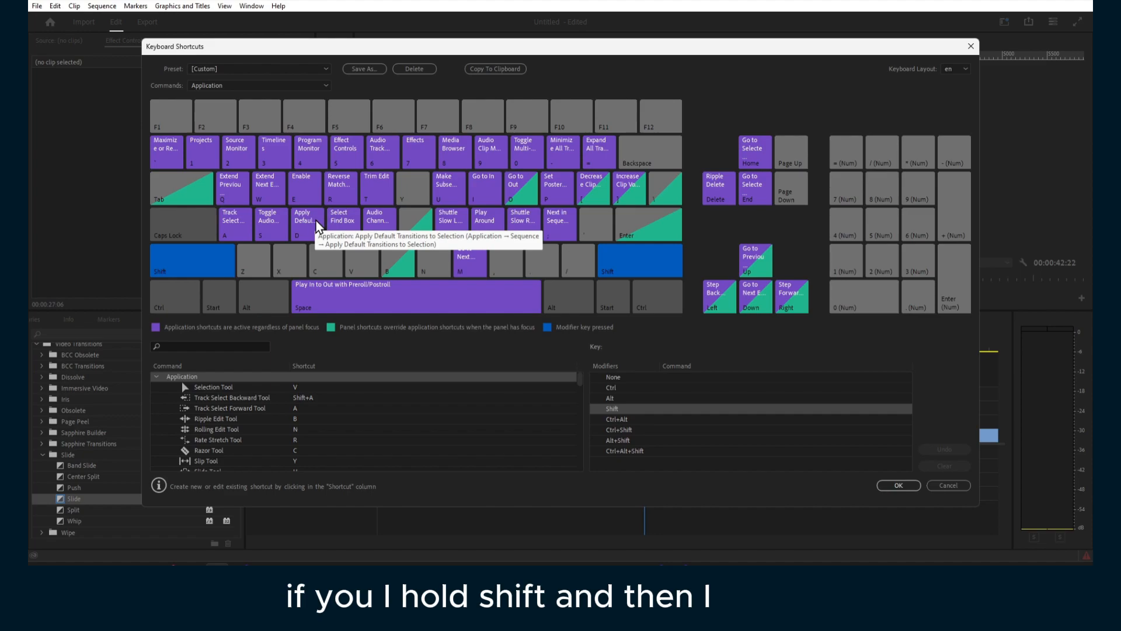
{"action": "key", "text": "shift+s"}
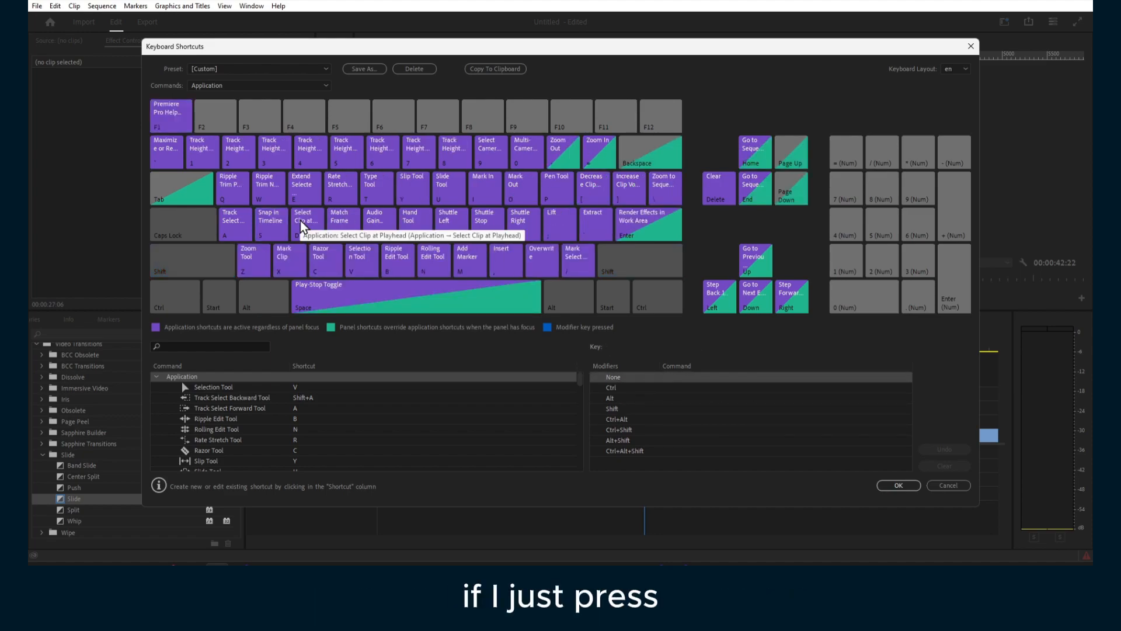
Step: Examine the application shortcuts available with the Ctrl modifier, including the commands assigned to the S and D keys
{"action": "key", "text": "ctrl"}
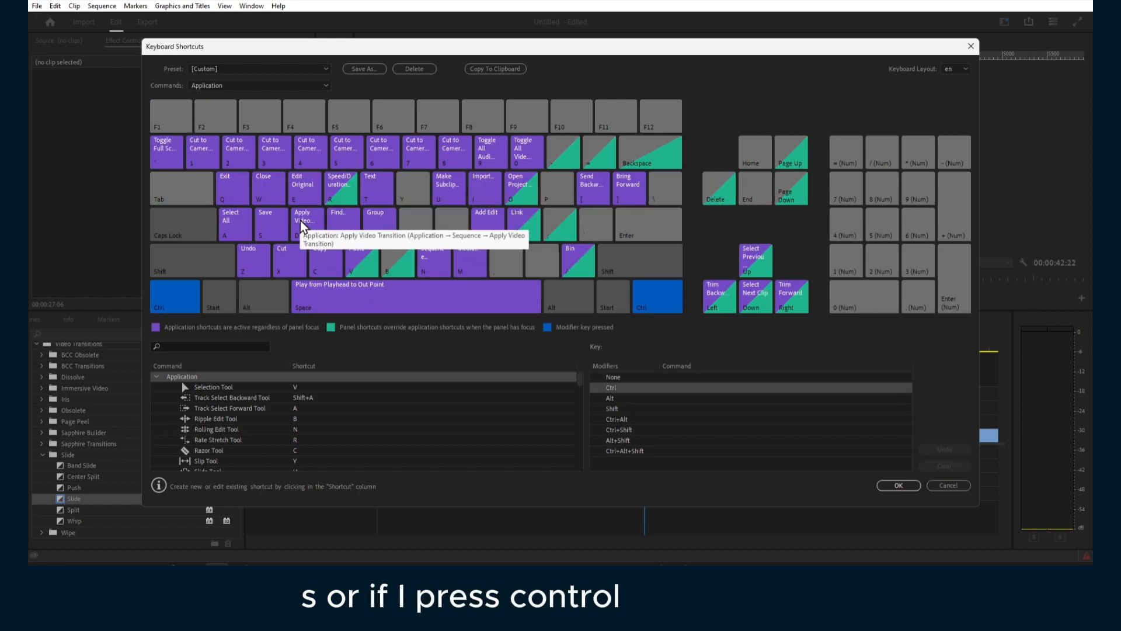
{"action": "key", "text": "ctrl+s"}
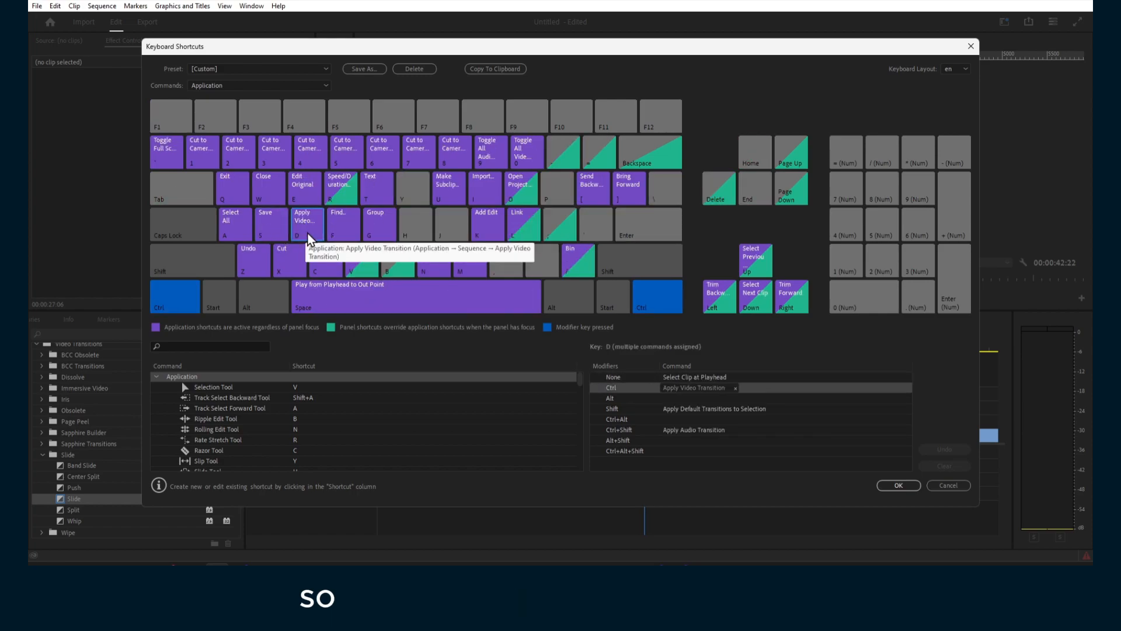
{"action": "left_click", "coordinate": [498, 231], "text": "ctrl"}
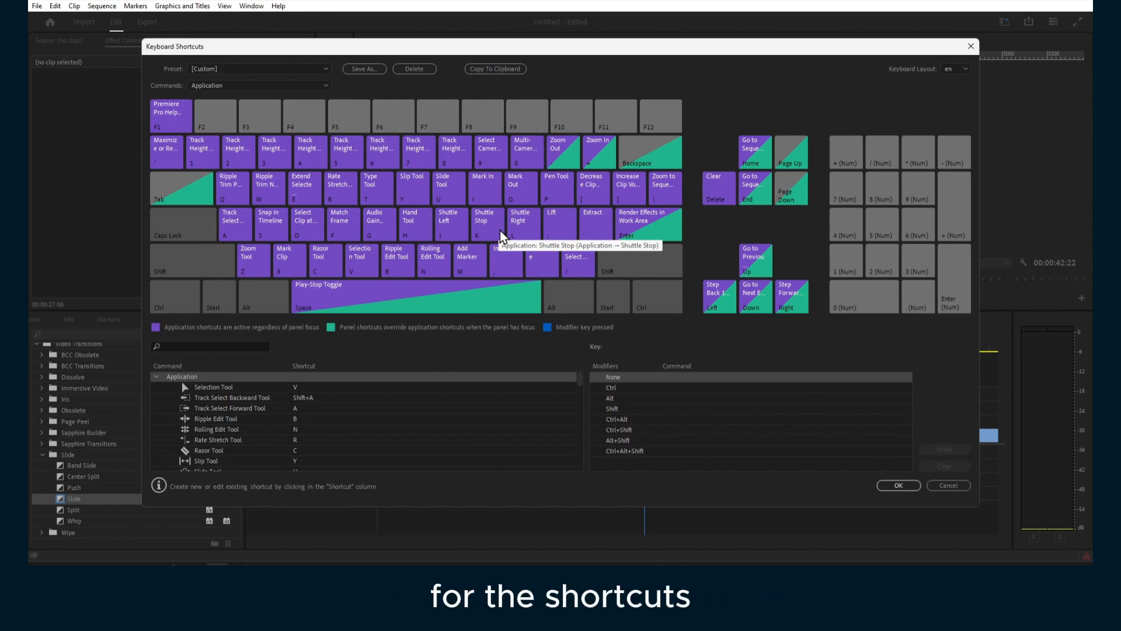
{"action": "key", "text": "ctrl"}
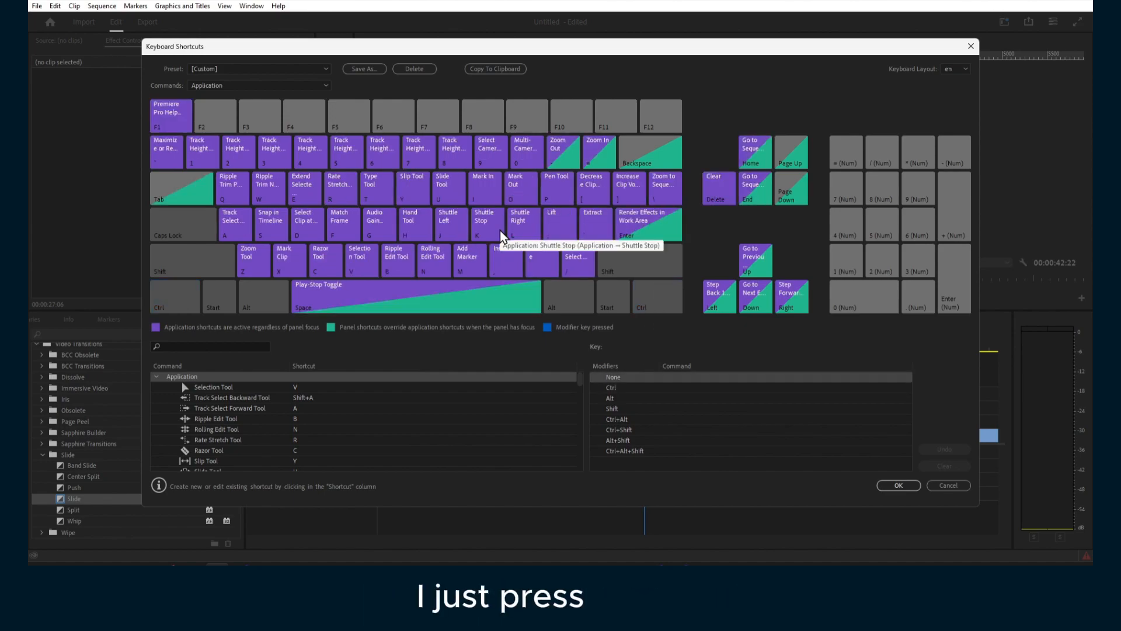
Step: Examine the shortcuts available with the Alt modifier and list the commands assigned to the Down arrow key
{"action": "key", "text": "alt"}
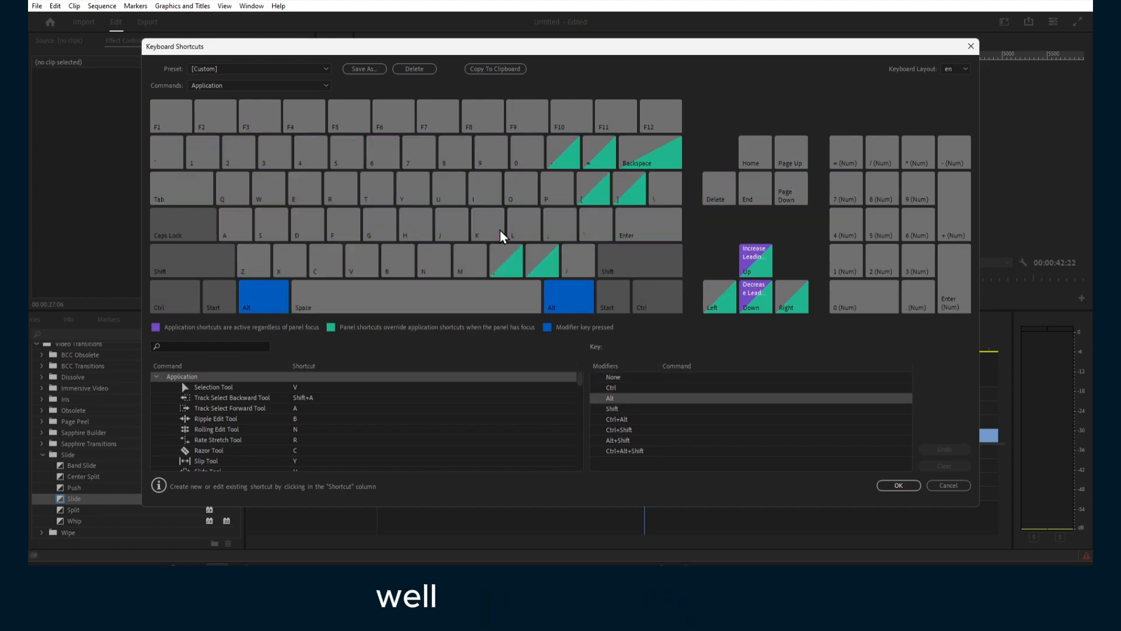
{"action": "key", "text": "alt+o"}
{"action": "key", "text": "alt+i"}
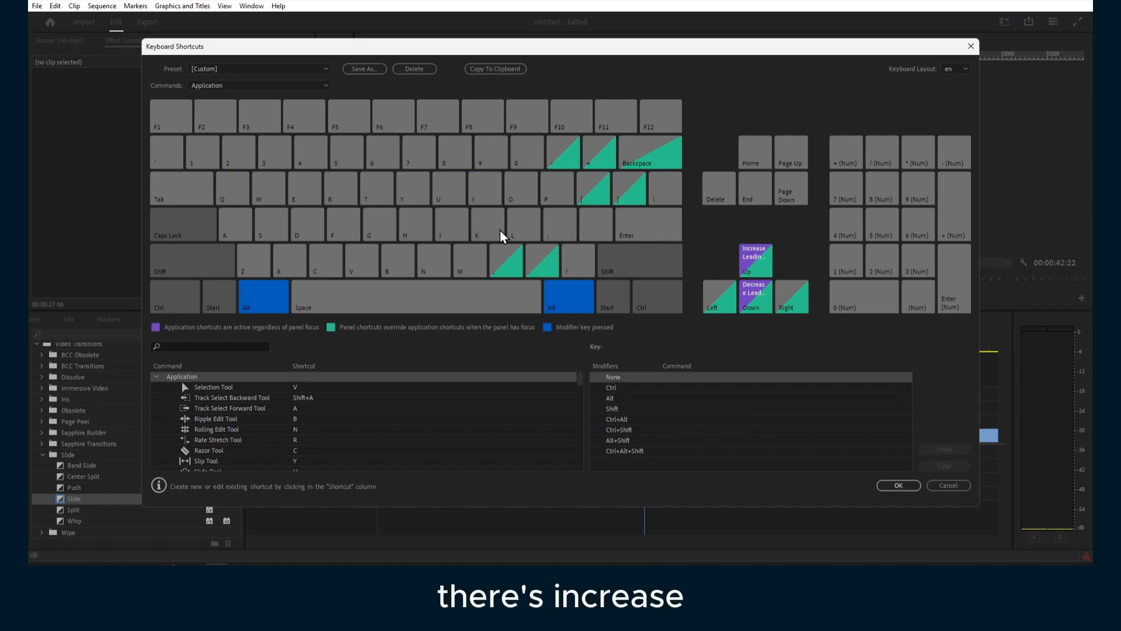
{"action": "left_click", "coordinate": [764, 303]}
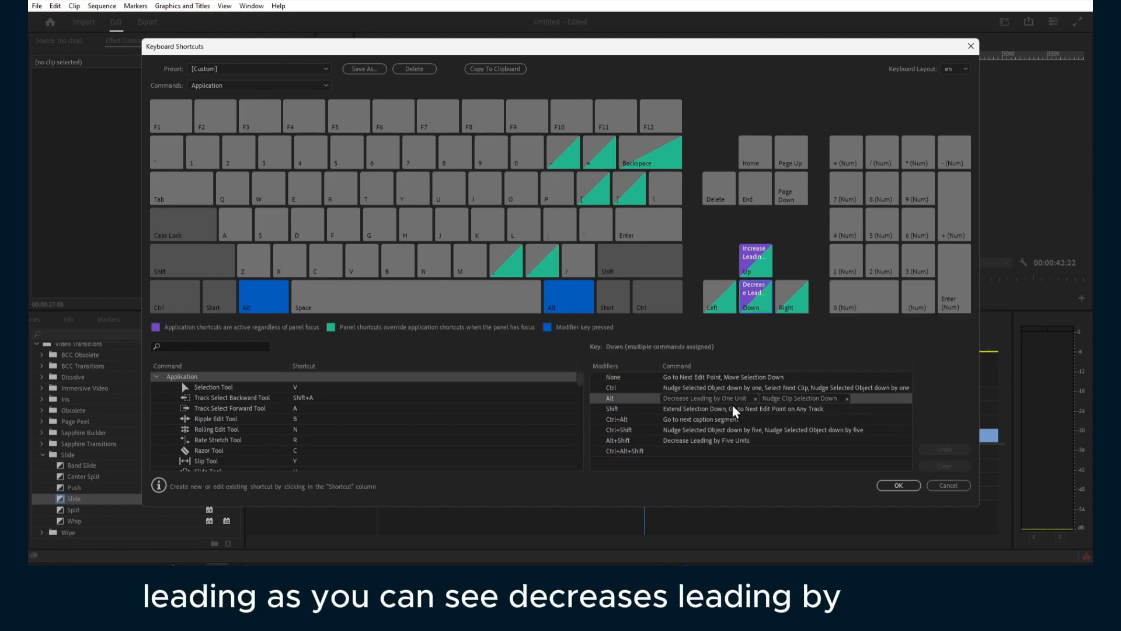
{"action": "left_click", "coordinate": [244, 295]}
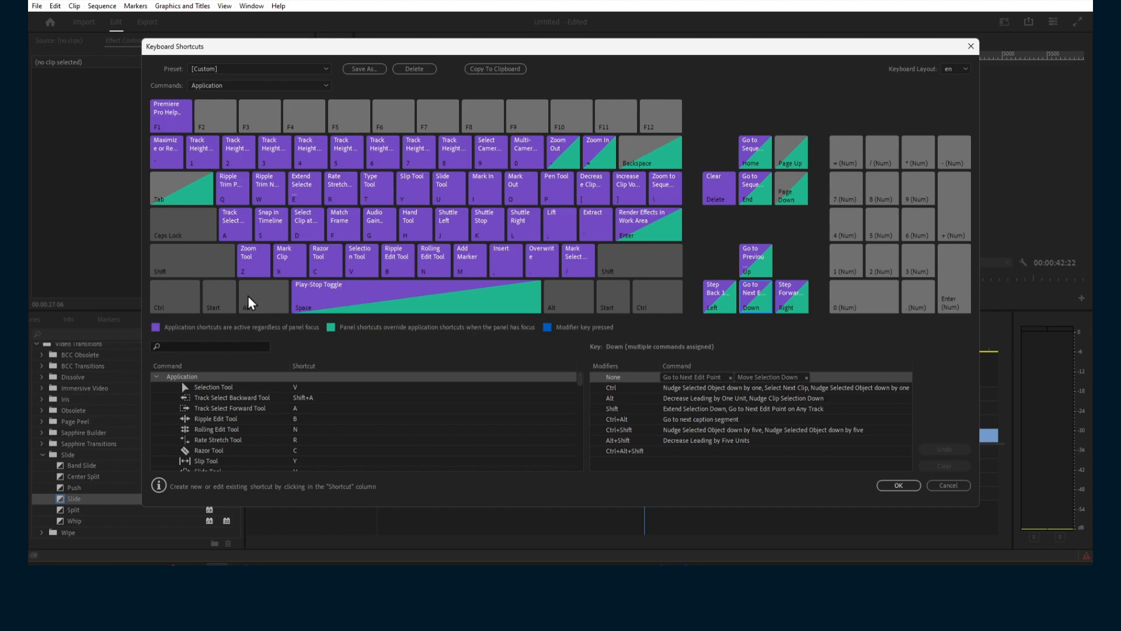
{"action": "key", "text": "ctrl"}
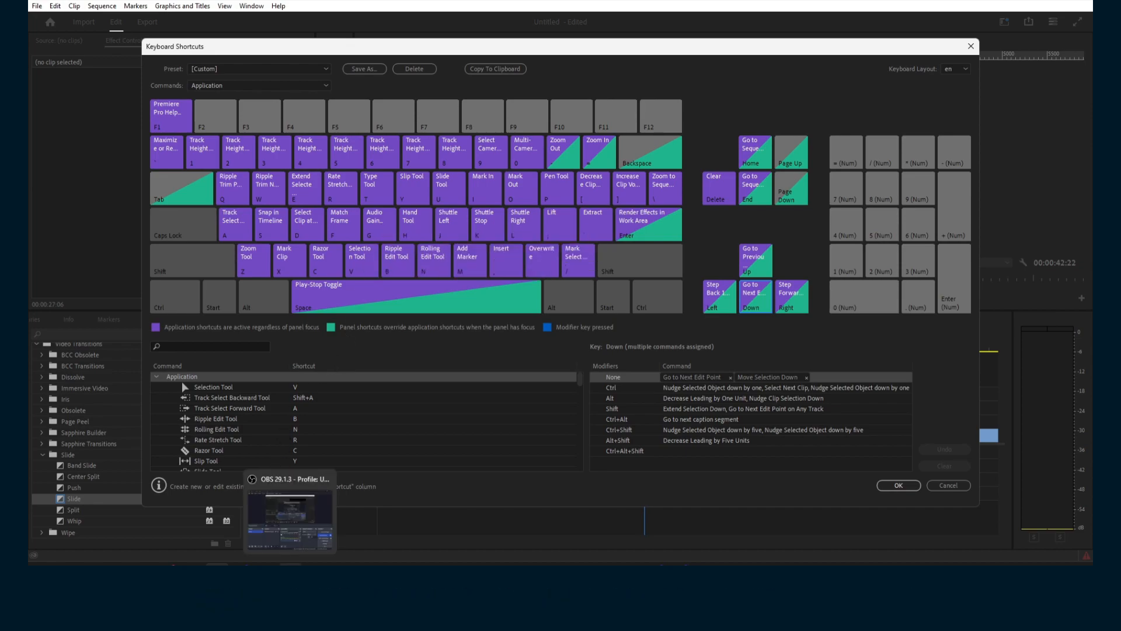
{"action": "left_click", "coordinate": [290, 574]}
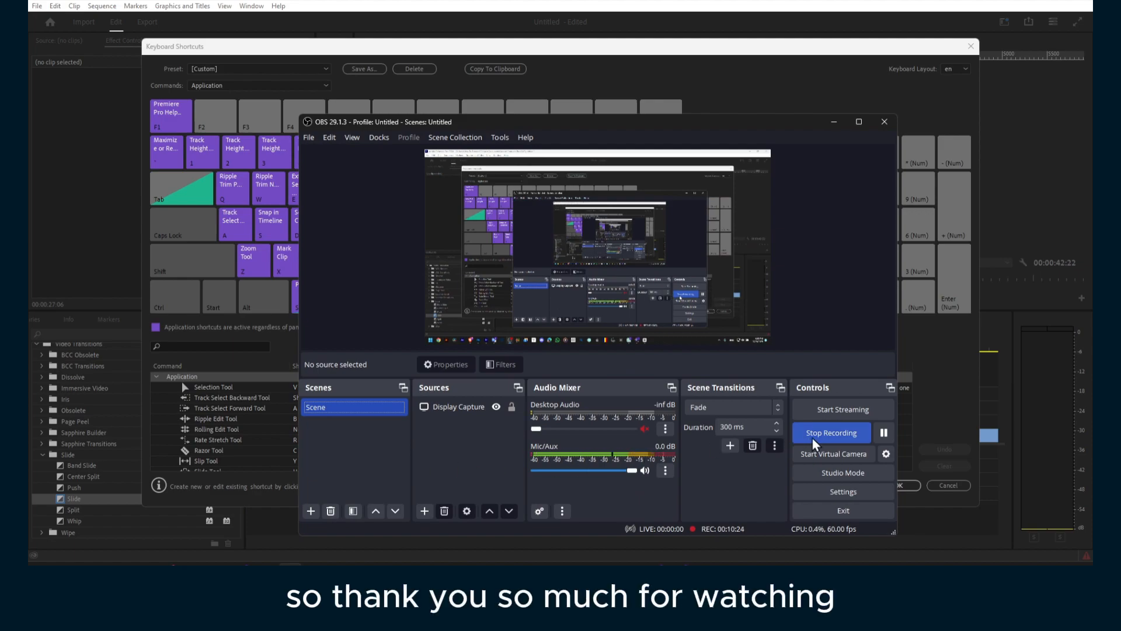